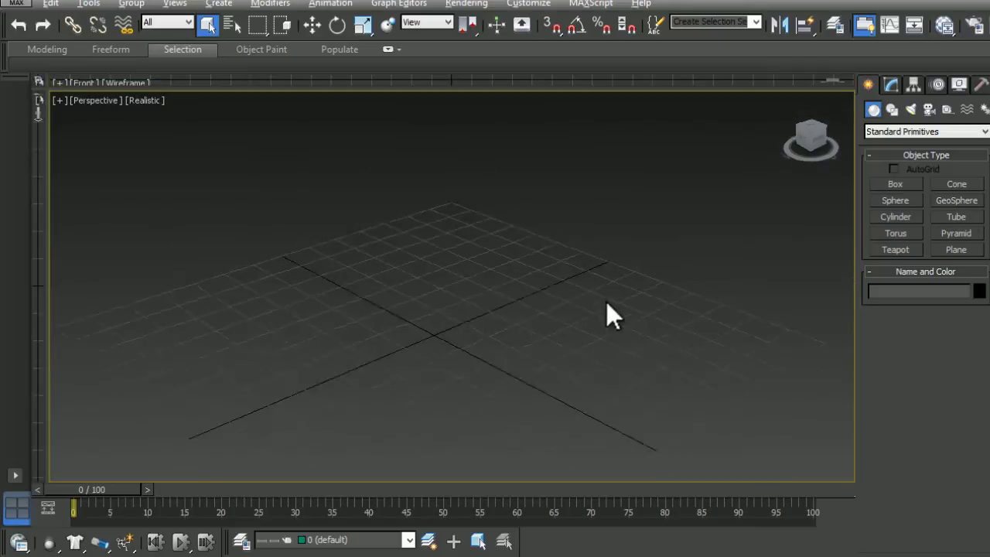
Build a box and stack TurboSmooth and an Edit Poly modifier on it.
left_click(331, 84)
key("w")
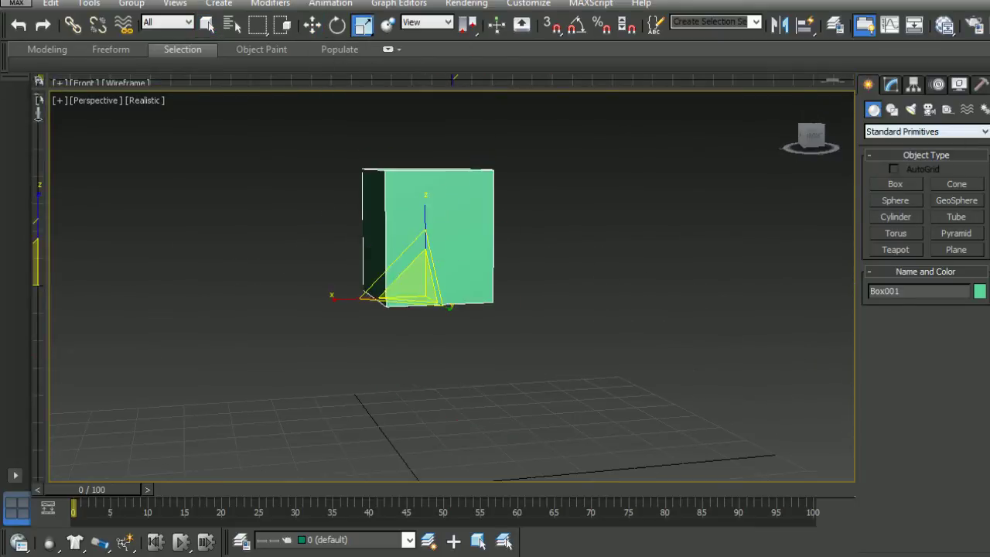
left_click(891, 84)
left_click(926, 127)
left_click(894, 380)
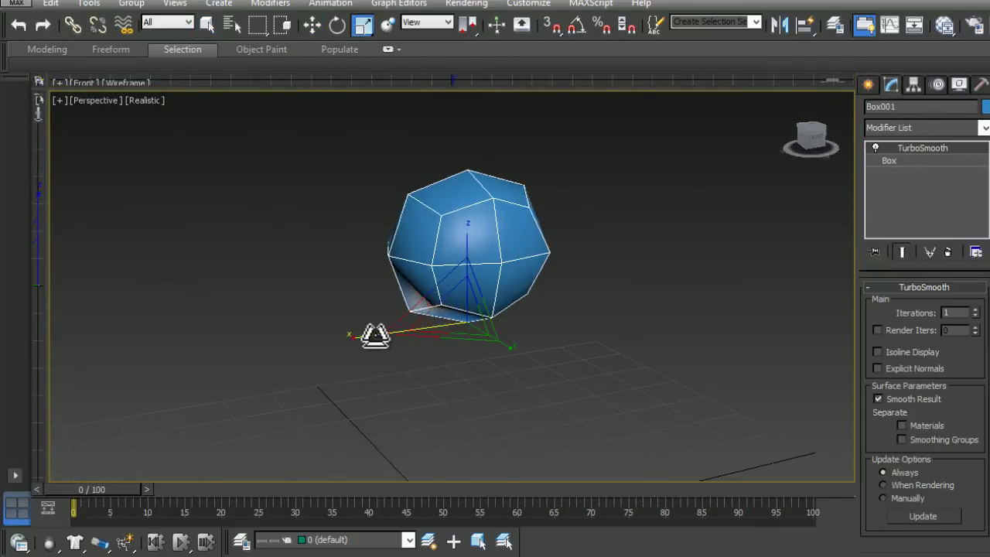
middle_click_drag(446, 346, 303, 332, "alt")
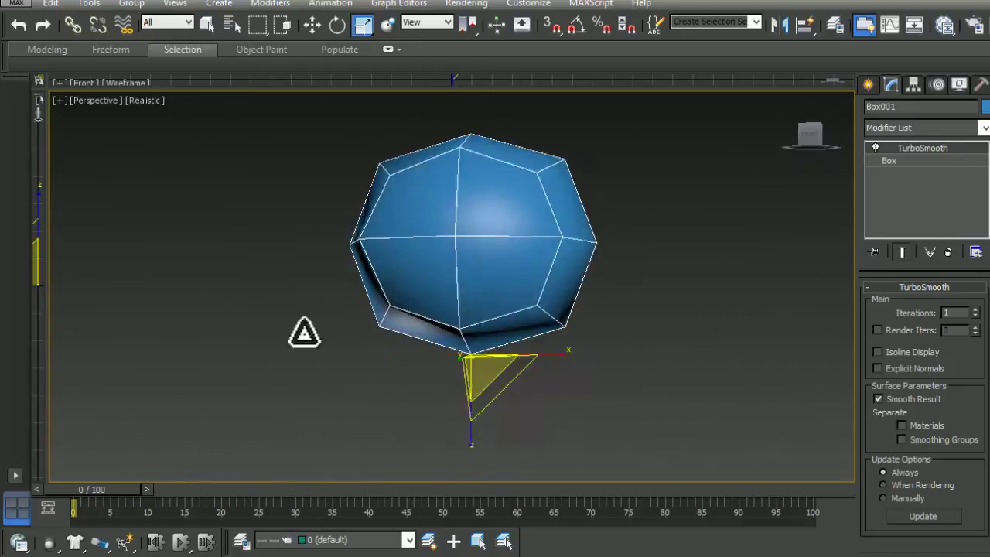
left_click(959, 127)
left_click(895, 493)
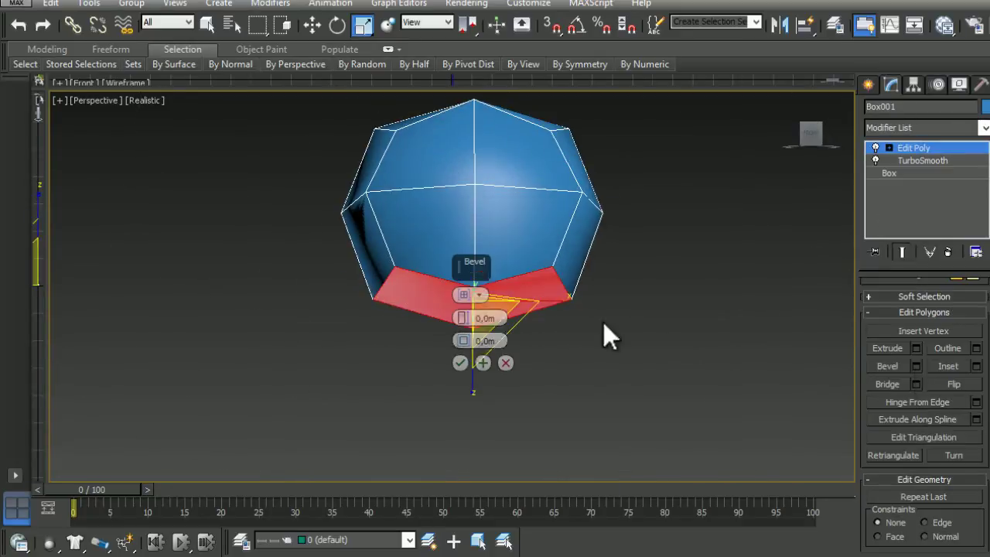
Bevel the bottom polygons down into a long column for the torso.
mouse_move(466, 363)
middle_mouse_down("alt")
mouse_move(510, 353)
mouse_move(495, 354)
middle_mouse_up("alt")
left_click(505, 362)
scroll(933, 470, "down", 5)
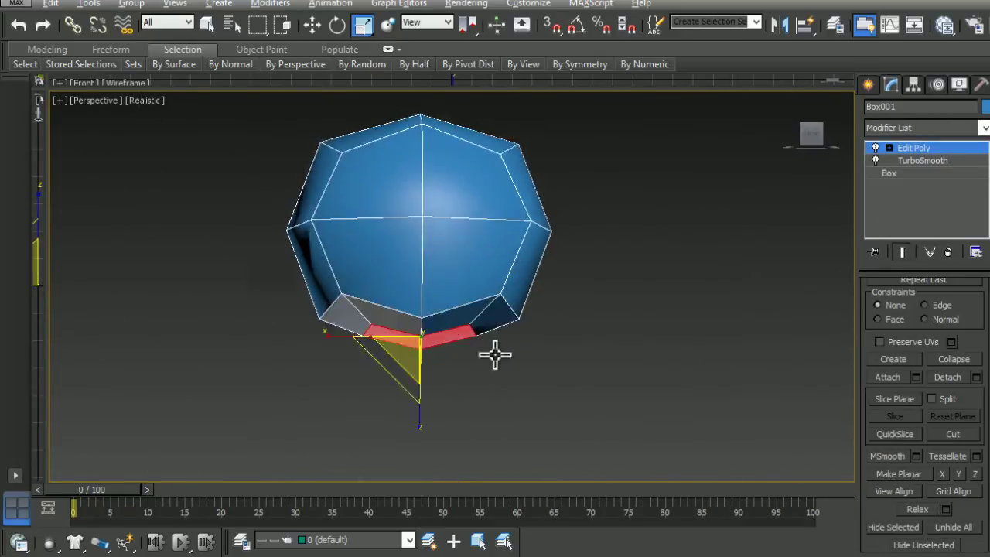
left_click_drag(464, 337, 380, 164)
scroll(466, 364, "down", 3)
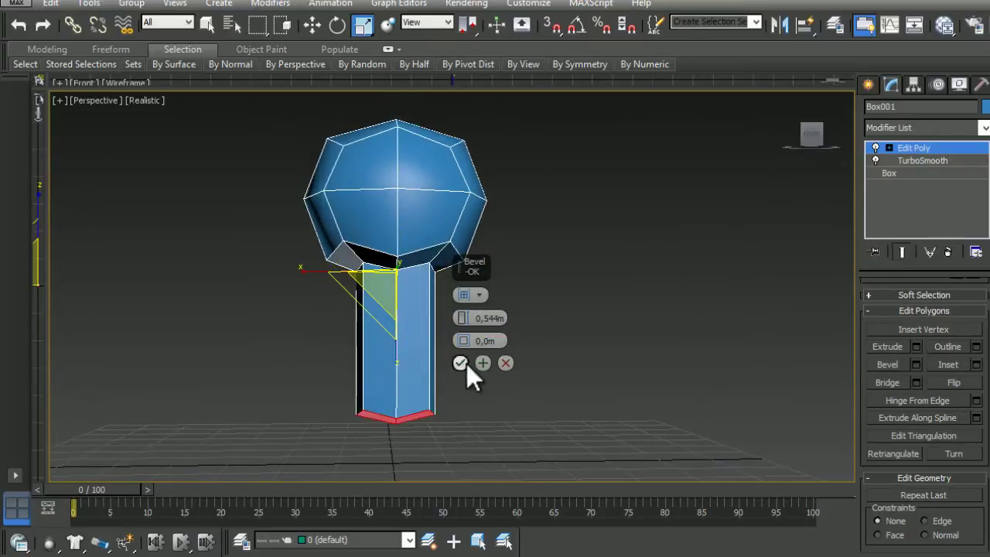
left_click(460, 362)
Connect a middle edge loop, scale it outward, and reshape the bottom loop into a rounded body.
scroll(906, 306, "up", 5)
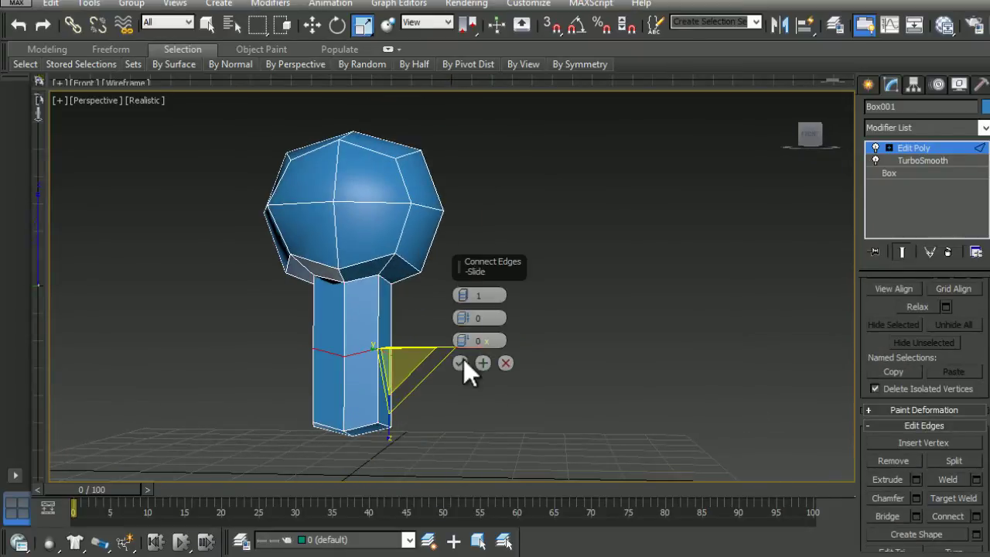
left_click(463, 362)
left_click_drag(344, 387, 353, 287)
key("w")
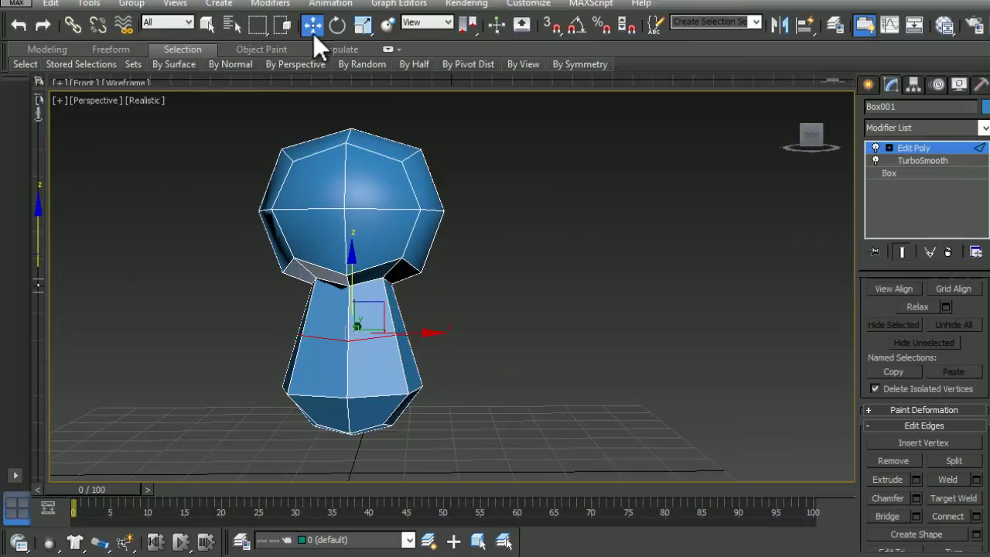
double_click(329, 389)
left_click_drag(417, 384, 449, 343)
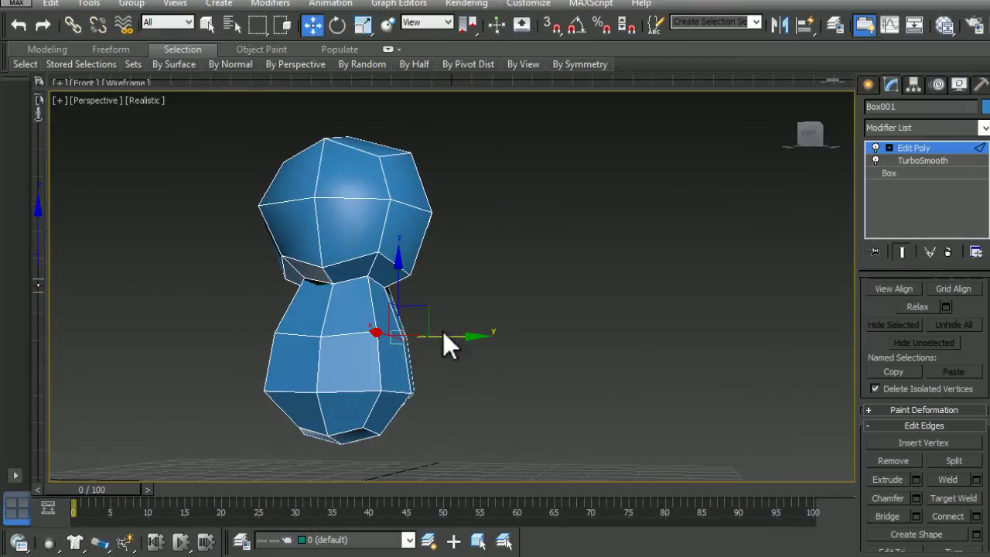
middle_click_drag(449, 342, 579, 375, "alt")
scroll(402, 349, "up", 2)
scroll(482, 309, "down", 2)
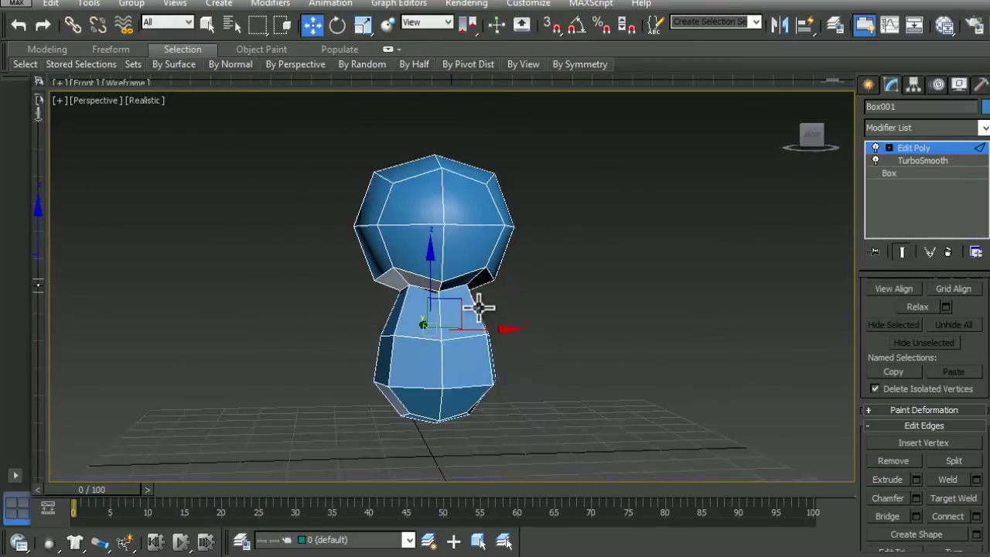
middle_click_drag(482, 309, 603, 243, "alt")
scroll(603, 243, "up", 5)
Select the neck edges and connect a horizontal edge loop around the neck.
left_click(630, 383, "ctrl")
middle_click_drag(630, 383, 648, 335, "alt")
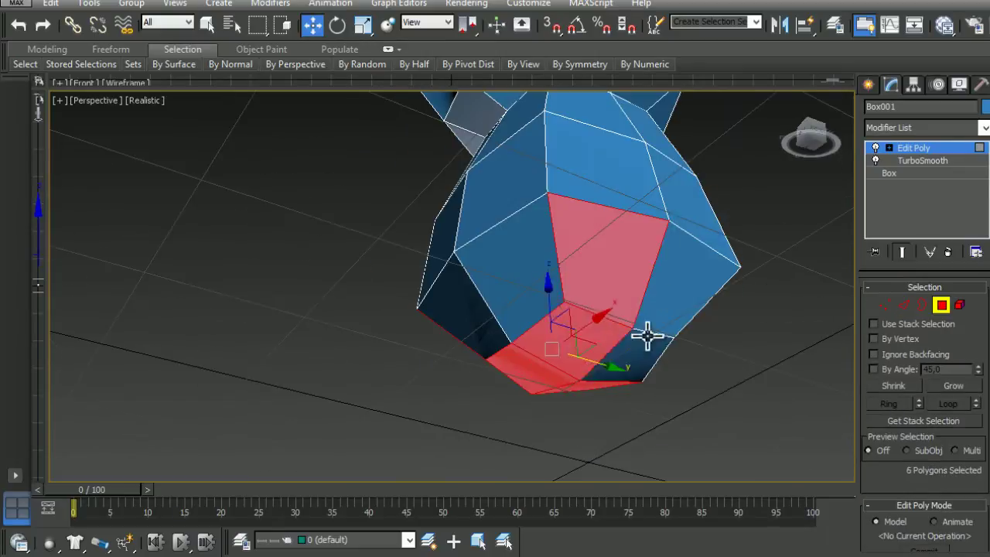
left_click(826, 338)
middle_click_drag(827, 337, 789, 364, "alt")
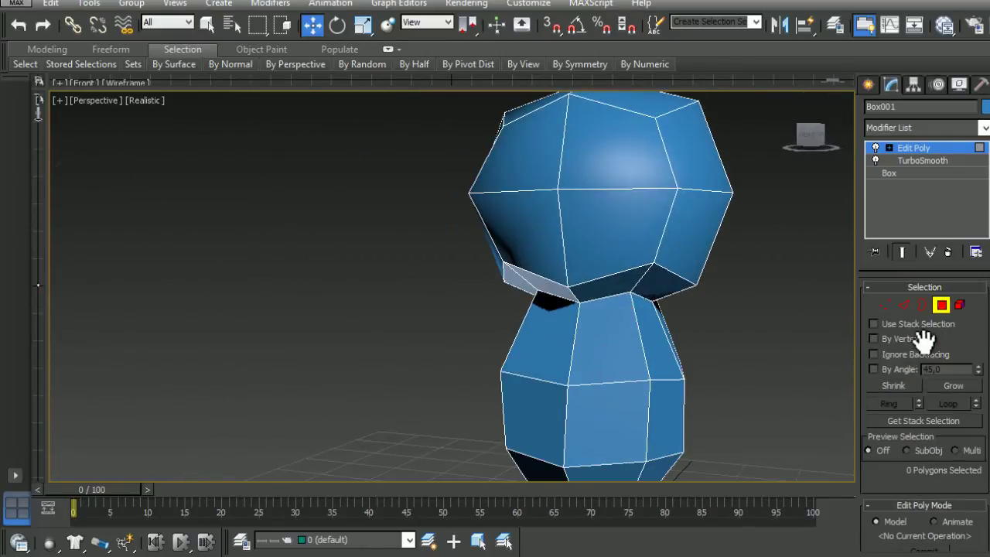
left_click(976, 517)
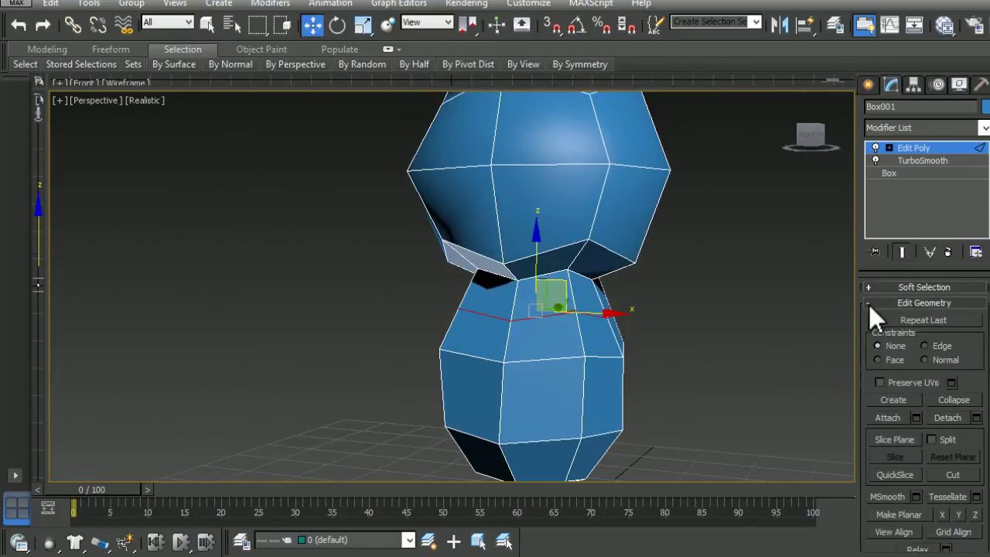
left_click(868, 304)
left_click_drag(811, 332, 726, 292)
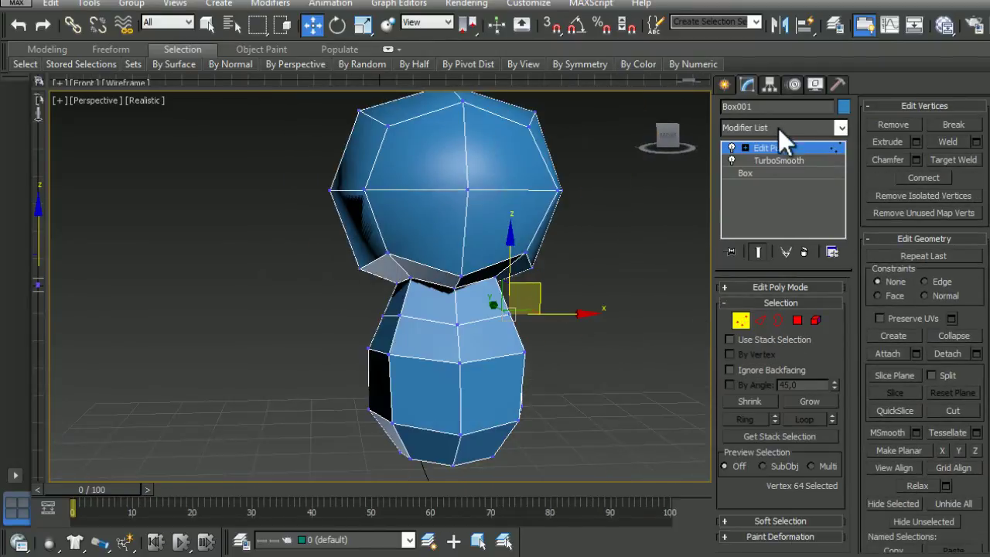
Add a Symmetry modifier above Edit Poly to mirror the model, then return to Edit Poly.
left_click(754, 171)
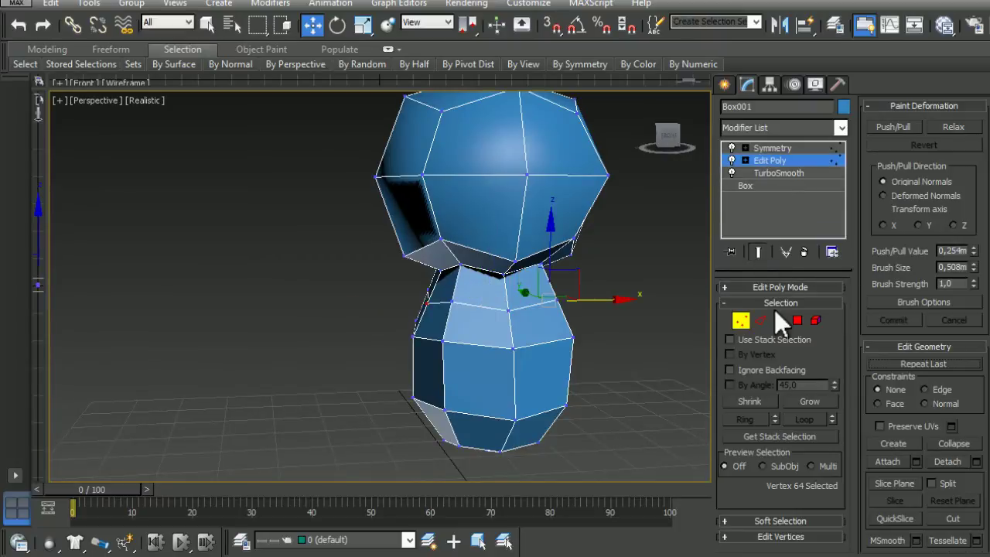
scroll(383, 292, "up", 5)
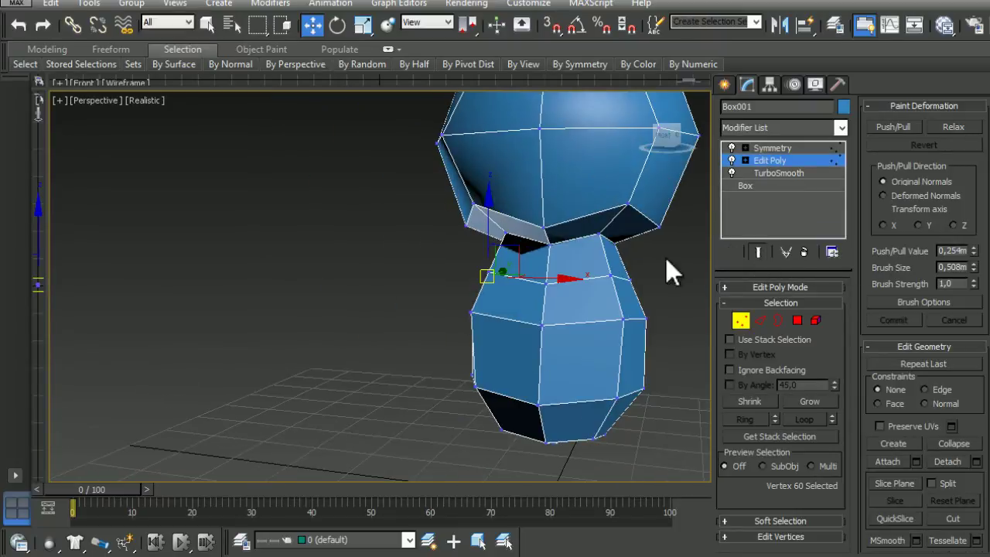
left_click(773, 148)
left_click(769, 172)
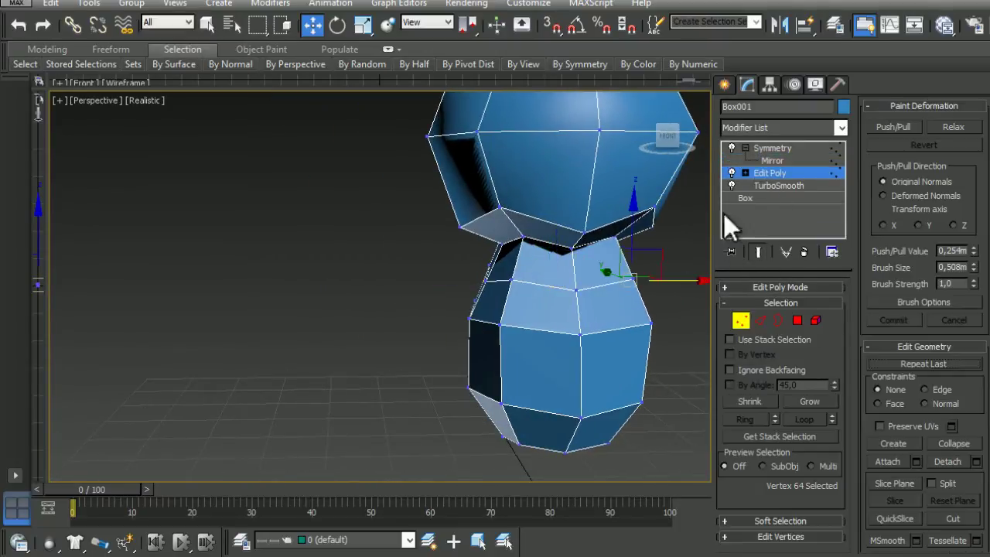
middle_click_drag(696, 232, 622, 300, "alt")
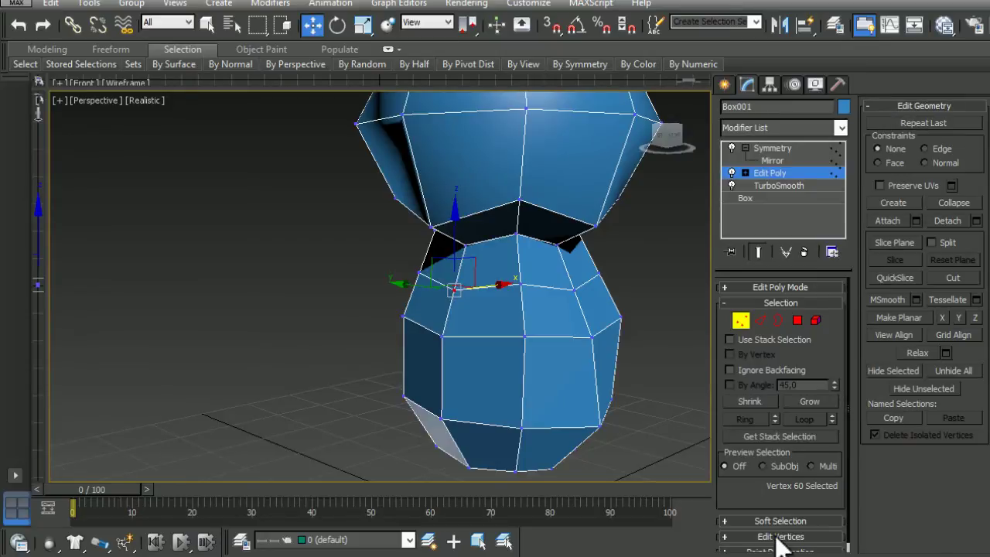
Chamfer the shoulder vertices and move to the shoulder polygon.
right_click(399, 226)
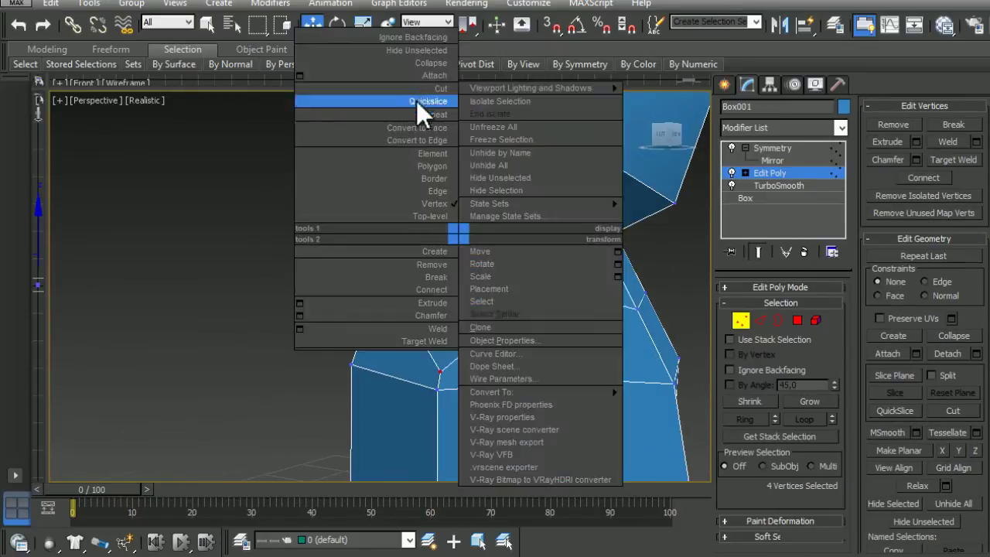
left_click(416, 101)
left_click(798, 320)
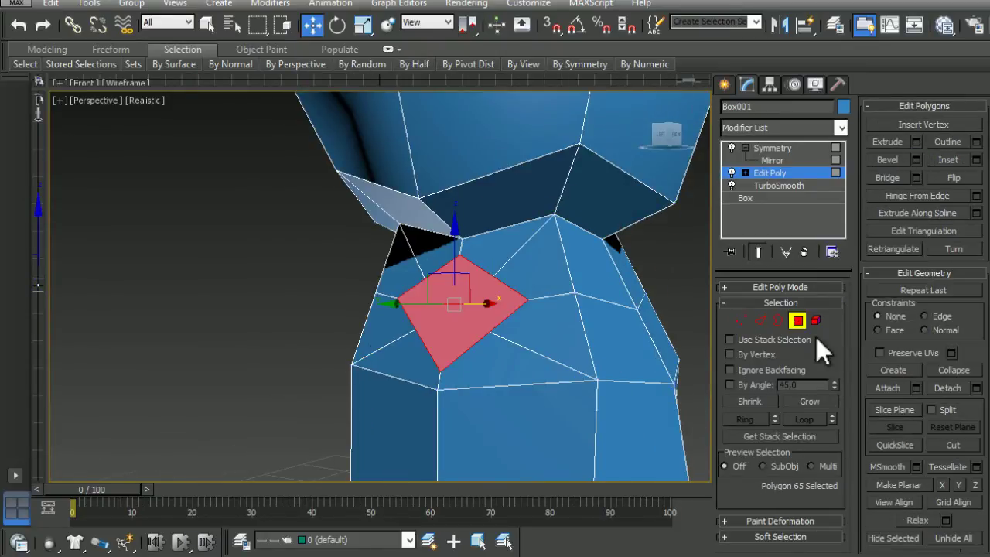
scroll(421, 386, "down", 5)
scroll(487, 357, "up", 5)
middle_click_drag(488, 357, 446, 225, "alt")
Cut the shoulder polygon and bevel it out 0.21m into a mirrored arm.
key("alt+c")
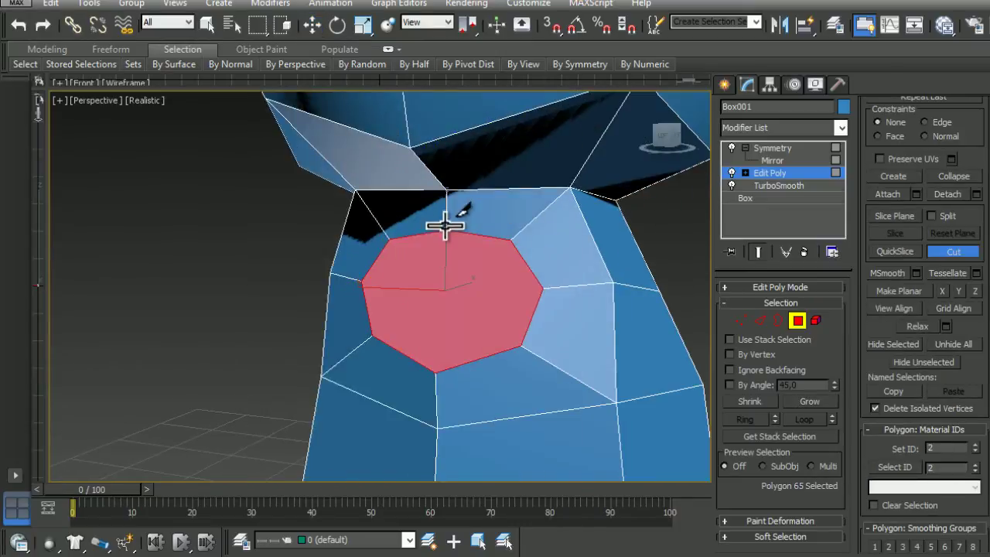
scroll(871, 323, "up", 5)
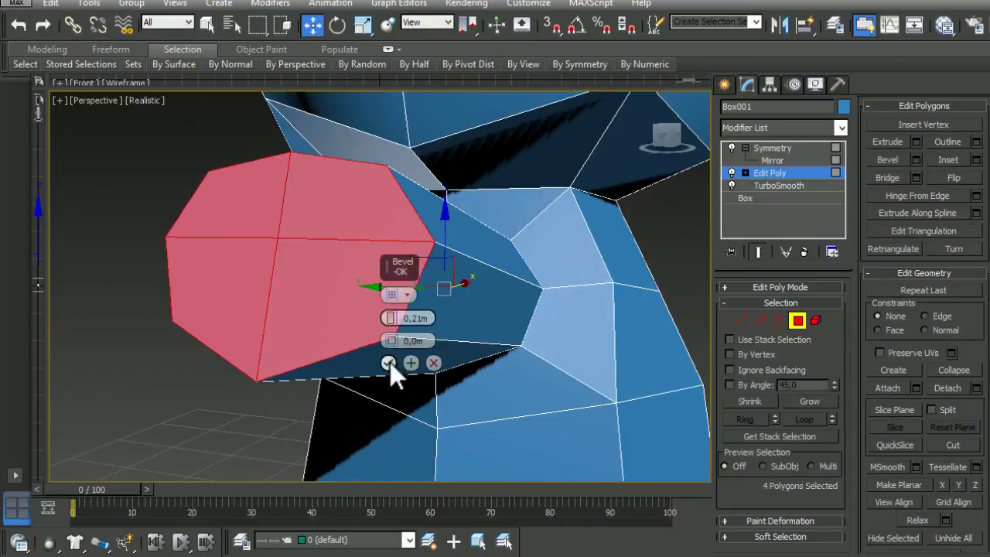
scroll(309, 315, "down", 3)
mouse_move(390, 362)
middle_mouse_down("alt")
mouse_move(309, 316)
mouse_move(312, 36)
middle_mouse_up("alt")
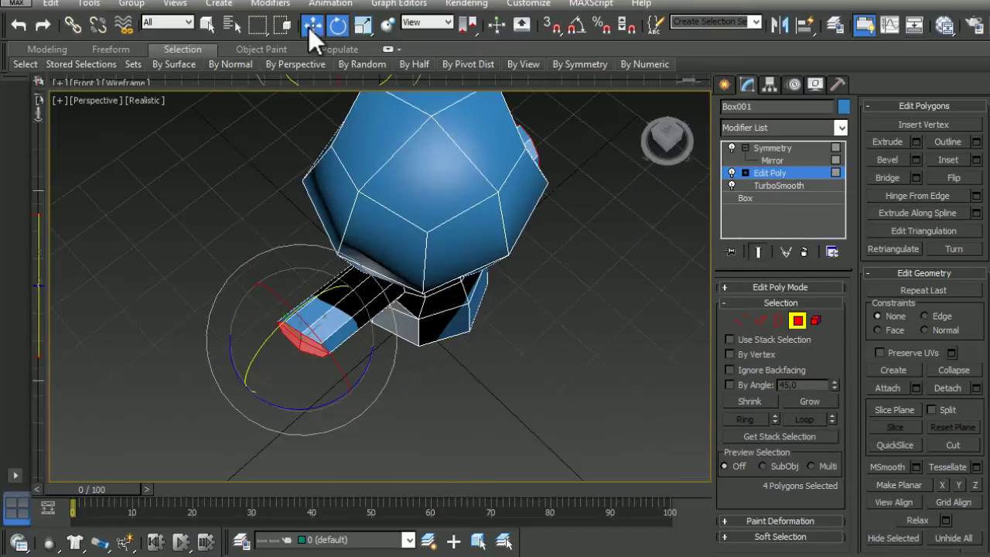
key("2")
middle_click_drag(410, 372, 235, 344, "alt")
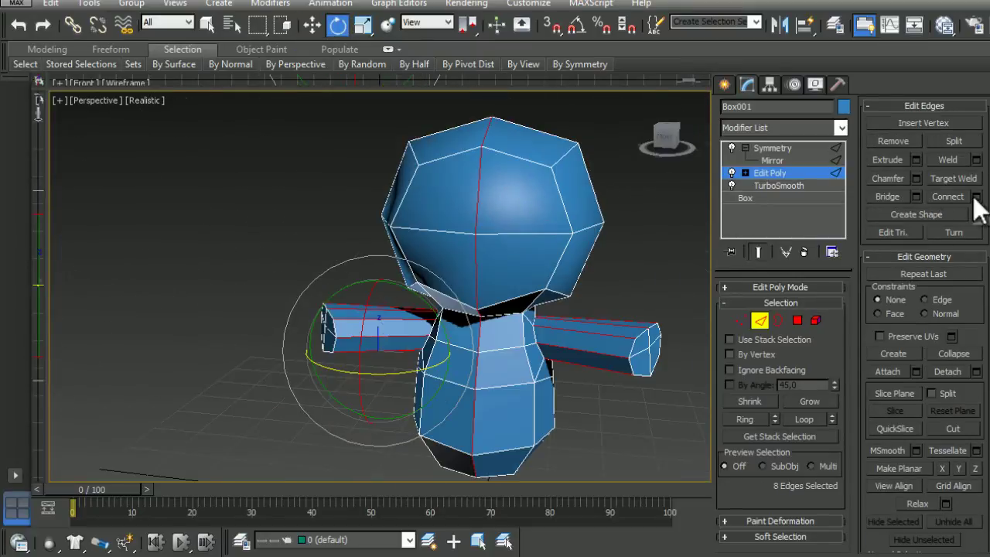
Loop-select the arm edges and scale the arm-end polygons to taper them.
double_click(362, 333)
key("w")
middle_click_drag(367, 356, 482, 317, "alt")
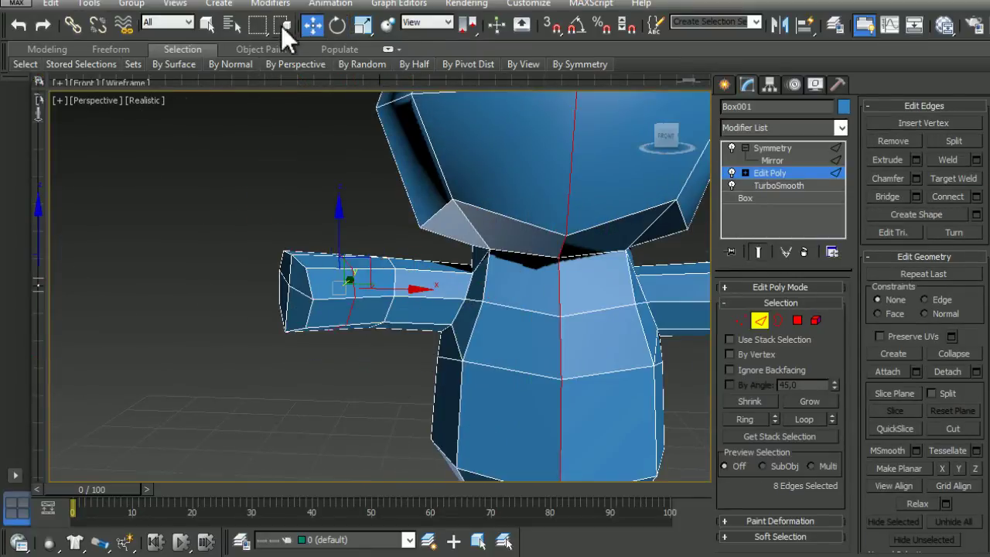
key("r")
scroll(280, 294, "down", 5)
middle_click_drag(281, 294, 506, 299, "alt")
left_click(798, 319, "ctrl")
scroll(371, 310, "up", 5)
left_click_drag(975, 348, 974, 154)
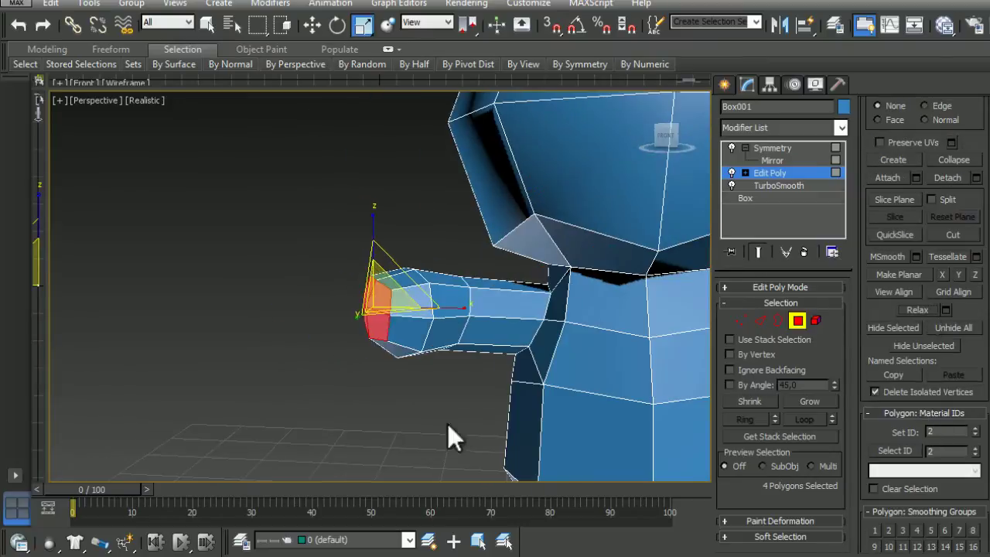
Chamfer the vertices on the body's underside by 0.05m in wireframe view.
middle_click_drag(447, 424, 365, 376, "alt")
key("1")
left_click(404, 385)
key("F3")
middle_click_drag(451, 398, 562, 416, "alt")
left_click(562, 416)
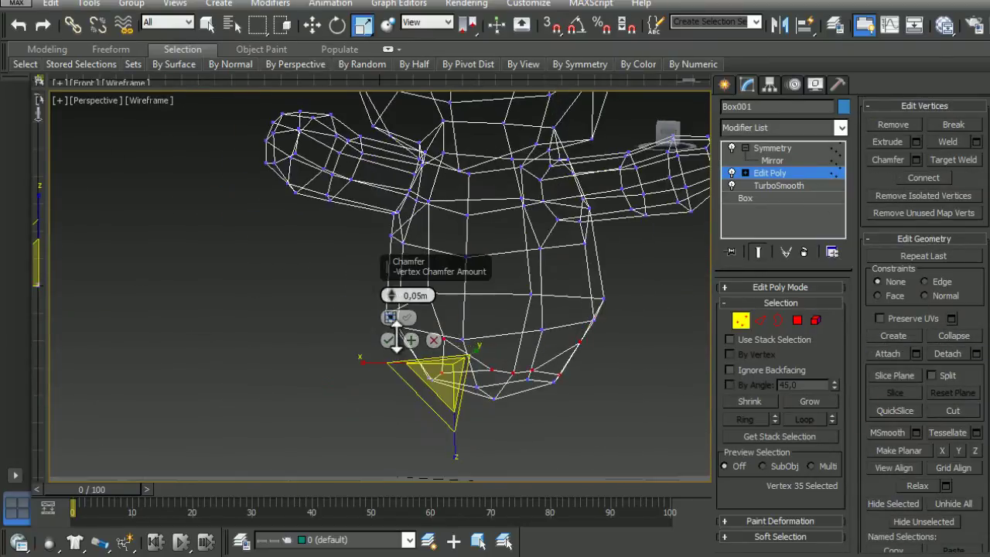
left_click(388, 340)
scroll(512, 373, "up", 4)
Cut the underside into two leg-root polygons and turn on the Edge move constraint.
key("alt+c")
middle_click_drag(476, 271, 254, 204, "alt")
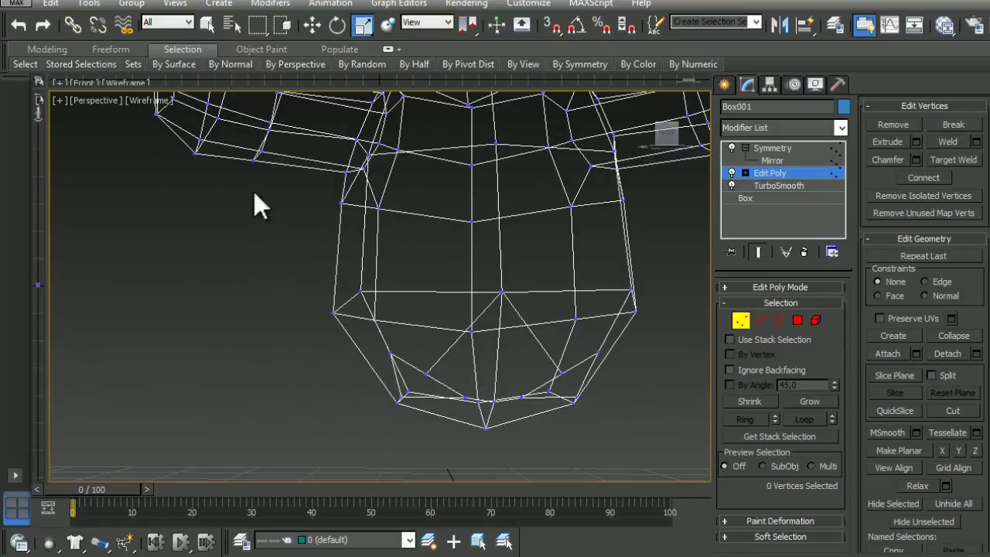
key("F3")
left_click(798, 319)
right_click(521, 320)
key("Escape")
mouse_move(473, 337)
middle_mouse_down("alt")
mouse_move(453, 356)
mouse_move(604, 424)
middle_mouse_up("alt")
right_click(454, 356)
key("shift+x")
mouse_move(468, 336)
middle_mouse_down("alt")
mouse_move(450, 400)
mouse_move(226, 9)
middle_mouse_up("alt")
mouse_move(447, 333)
middle_mouse_down("alt")
mouse_move(548, 376)
mouse_move(426, 409)
mouse_move(426, 368)
mouse_move(441, 429)
mouse_move(456, 363)
middle_mouse_up("alt")
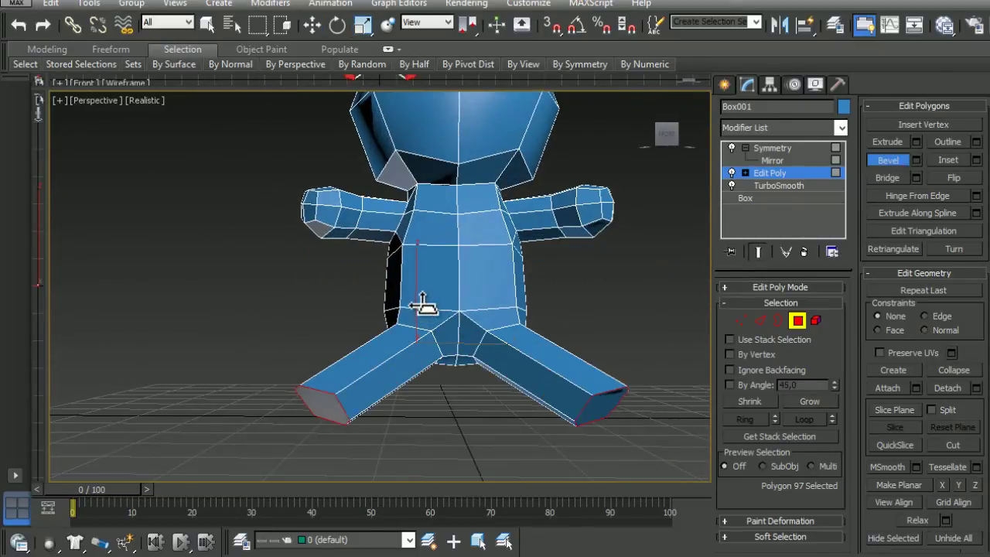
Move and rotate the foot, then cut through the centre of its end polygon.
key("w")
mouse_move(423, 306)
middle_mouse_down("alt")
mouse_move(398, 398)
mouse_move(401, 389)
middle_mouse_up("alt")
left_click(337, 25)
mouse_move(387, 348)
middle_mouse_down("alt")
mouse_move(424, 404)
mouse_move(490, 336)
mouse_move(321, 387)
mouse_move(600, 371)
mouse_move(490, 221)
mouse_move(471, 314)
mouse_move(495, 332)
mouse_move(461, 343)
mouse_move(475, 376)
mouse_move(547, 298)
mouse_move(530, 309)
middle_mouse_up("alt")
key("alt+c")
left_click(461, 343)
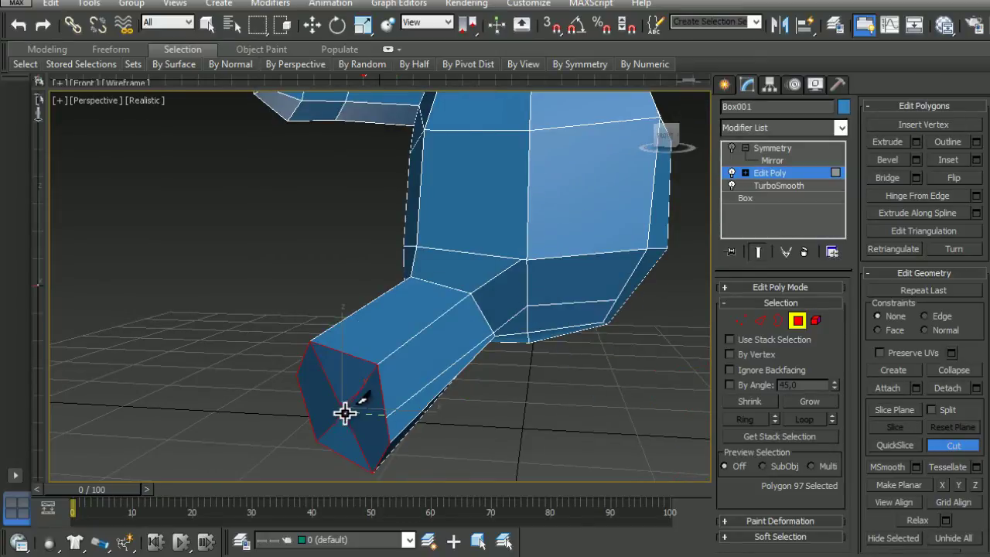
mouse_move(345, 413)
middle_mouse_down("alt")
mouse_move(563, 338)
mouse_move(363, 398)
middle_mouse_up("alt")
Select the full edge loop around the leg.
key("1")
mouse_move(453, 343)
middle_mouse_down("alt")
mouse_move(351, 367)
mouse_move(451, 407)
mouse_move(774, 344)
middle_mouse_up("alt")
key("e")
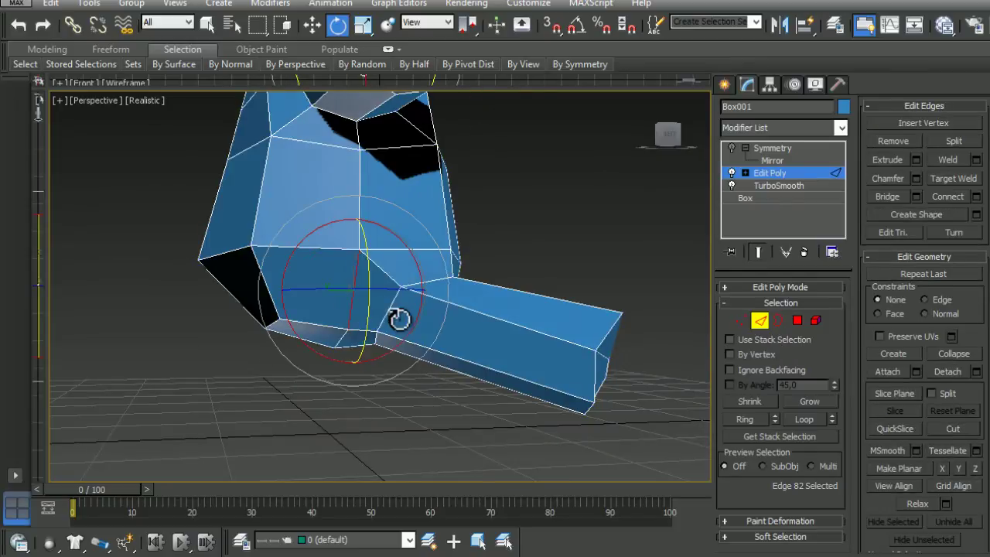
mouse_move(399, 318)
middle_mouse_down("alt")
mouse_move(563, 391)
mouse_move(541, 371)
middle_mouse_up("alt")
left_click(111, 49)
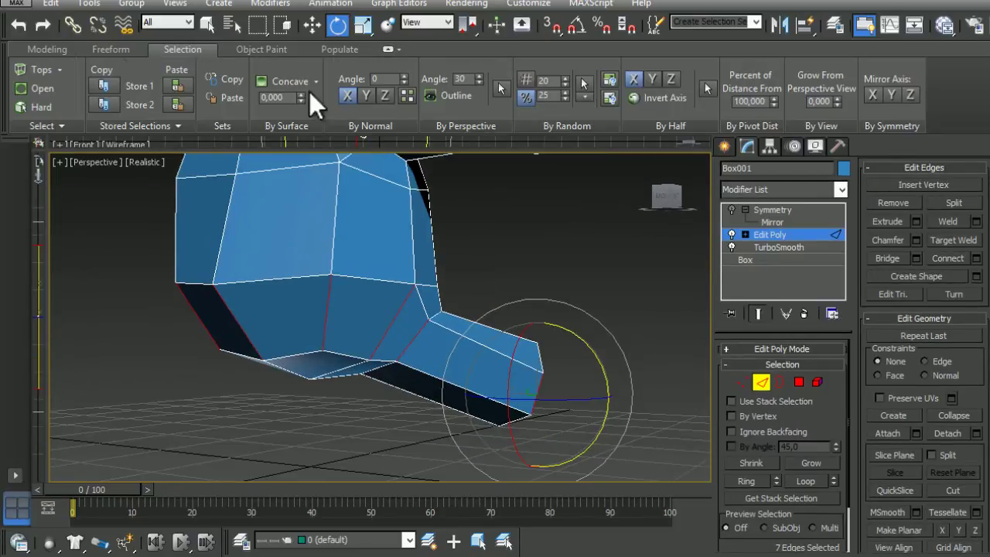
Select the vertices and edges at the end of the foot.
left_click(44, 49)
left_click(610, 93)
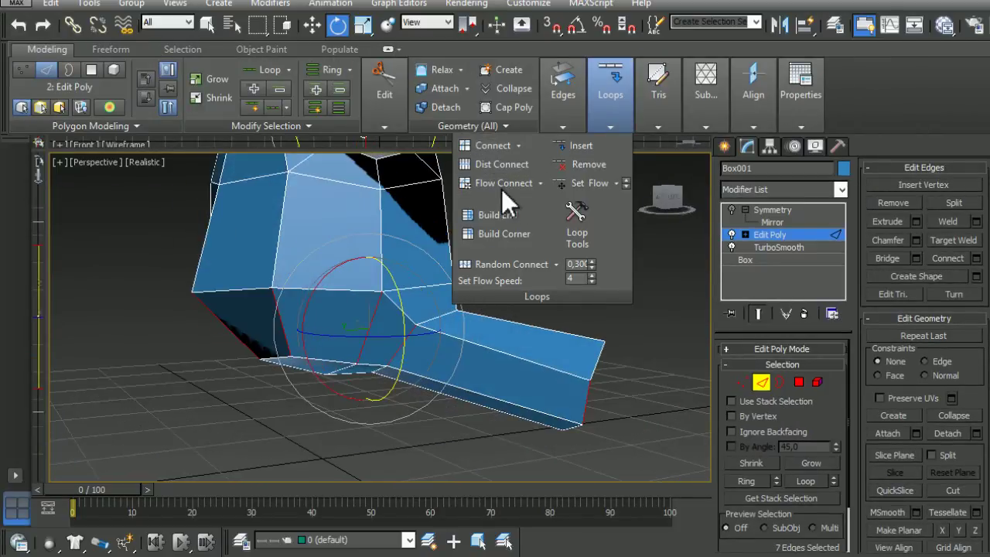
middle_click_drag(502, 189, 139, 297, "alt")
key("1")
key("w")
left_click(330, 352)
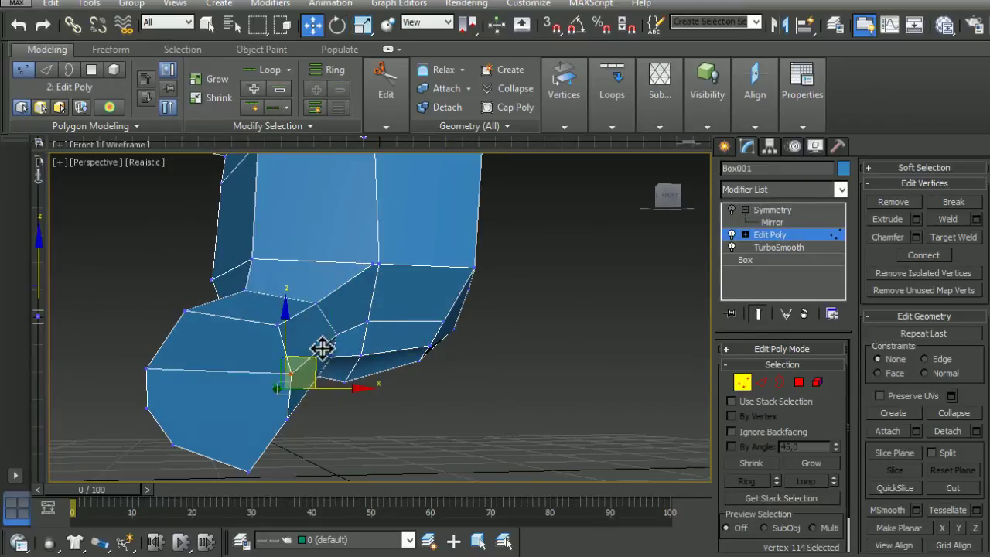
mouse_move(322, 349)
middle_mouse_down("alt")
mouse_move(272, 322)
mouse_move(323, 356)
middle_mouse_up("alt")
left_click(271, 323, "ctrl")
mouse_move(326, 315)
middle_mouse_down("alt")
mouse_move(312, 415)
mouse_move(281, 457)
mouse_move(222, 364)
mouse_move(327, 380)
mouse_move(250, 327)
mouse_move(250, 304)
mouse_move(268, 327)
mouse_move(294, 333)
middle_mouse_up("alt")
key("2")
left_click(267, 327, "ctrl")
Bevel the foot-end polygons outward into a longer foot.
key("4")
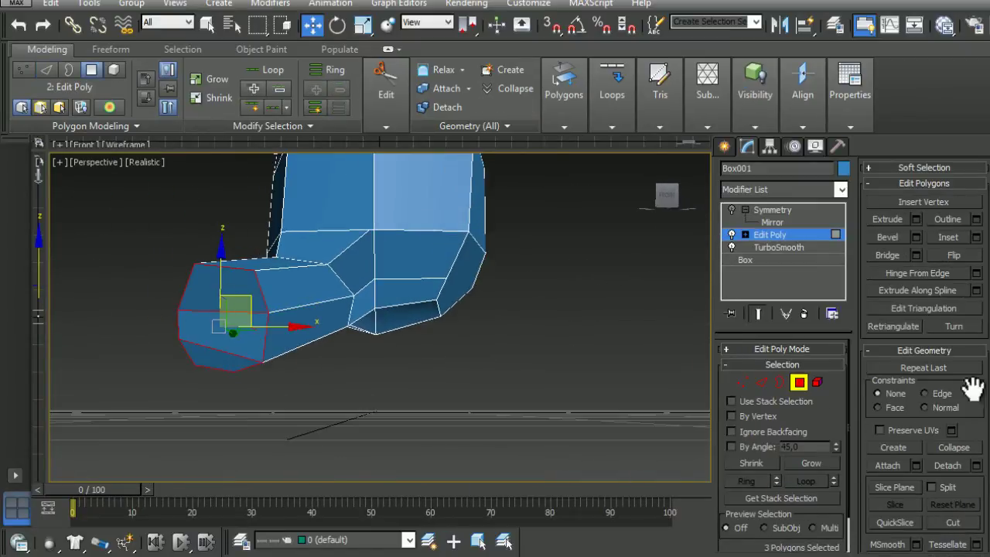
mouse_move(703, 436)
middle_mouse_down("alt")
mouse_move(243, 358)
mouse_move(892, 380)
middle_mouse_up("alt")
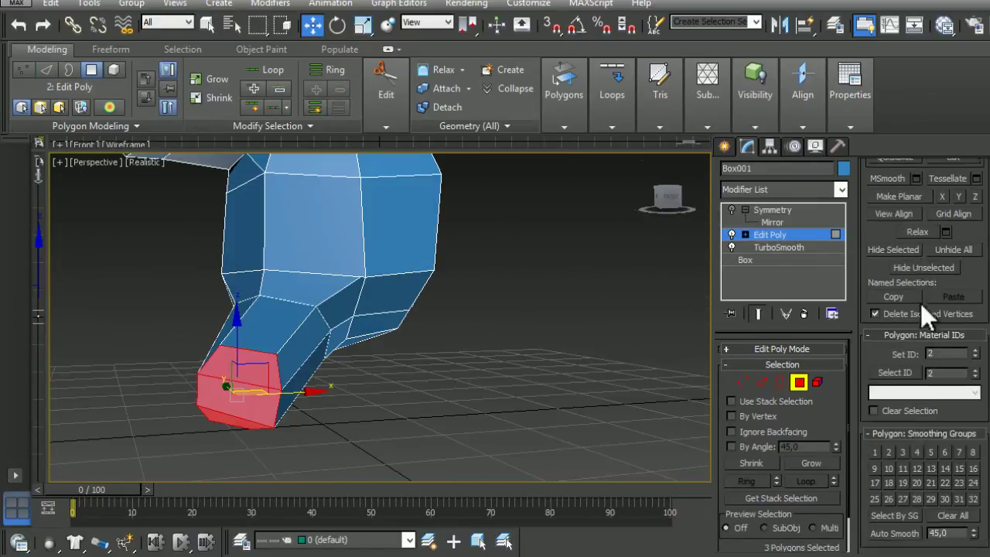
scroll(921, 303, "up", 10)
left_click(915, 237)
left_click(388, 393)
middle_click_drag(388, 393, 380, 428, "alt")
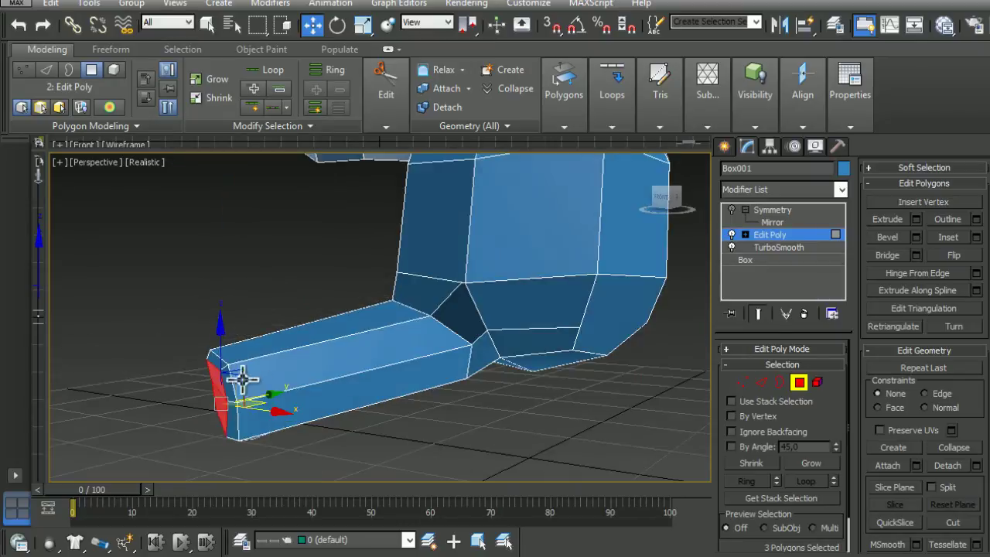
mouse_move(290, 408)
middle_mouse_down("alt")
mouse_move(255, 26)
mouse_move(464, 420)
mouse_move(390, 467)
middle_mouse_up("alt")
Connect a new edge loop across the foot and scale it with the Edge constraint.
key("2")
key("ctrl+shift+e")
left_click(388, 393)
mouse_move(388, 393)
middle_mouse_down("alt")
mouse_move(365, 436)
mouse_move(433, 325)
middle_mouse_up("alt")
key("r")
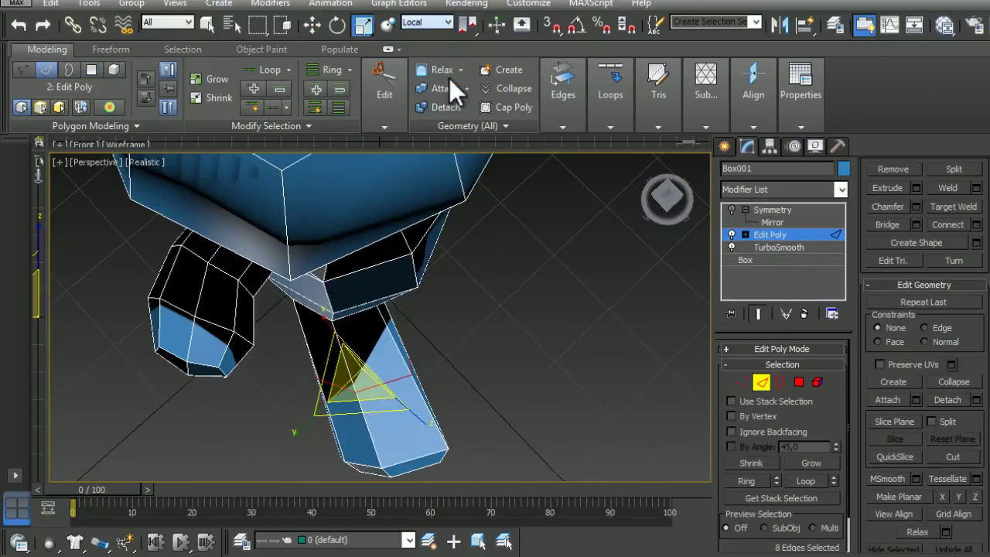
left_click(932, 328)
mouse_move(541, 348)
middle_mouse_down("alt")
mouse_move(452, 315)
mouse_move(435, 325)
mouse_move(367, 265)
middle_mouse_up("alt")
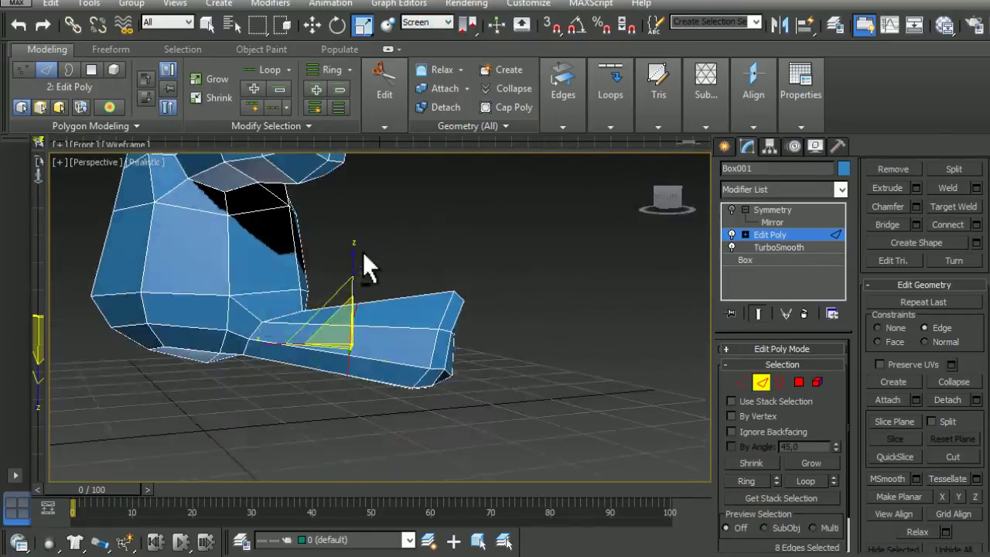
Move the foot loop in View coordinates, then deselect and zoom out to the whole bear.
key("w")
left_click(443, 23)
left_click(422, 31)
mouse_move(361, 314)
middle_mouse_down("alt")
mouse_move(348, 292)
mouse_move(261, 302)
mouse_move(391, 274)
mouse_move(629, 445)
middle_mouse_up("alt")
left_click(348, 292)
left_click(629, 446)
key("z")
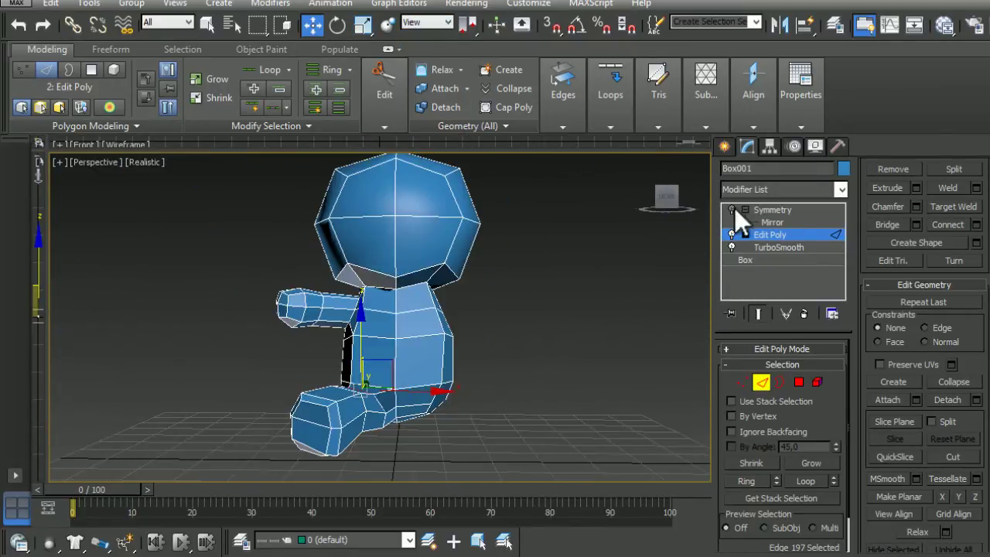
mouse_move(502, 325)
middle_mouse_down("alt")
mouse_move(564, 364)
mouse_move(387, 265)
middle_mouse_up("alt")
Bevel the two front face polygons of the head into a muzzle.
left_click(742, 382)
mouse_move(588, 402)
middle_mouse_down("alt")
mouse_move(497, 403)
mouse_move(440, 319)
middle_mouse_up("alt")
scroll(439, 319, "up", 2)
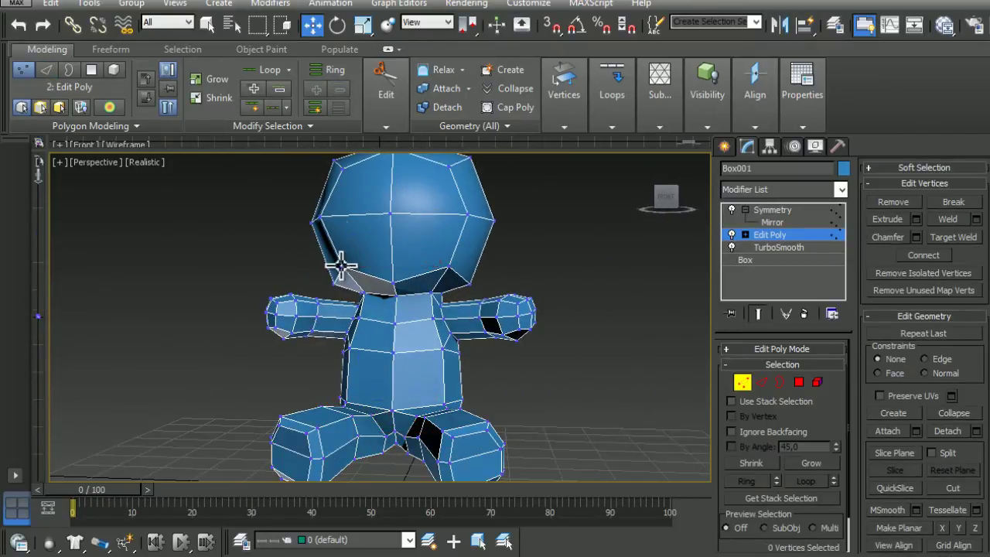
middle_click_drag(341, 265, 552, 338, "alt")
left_click(799, 382)
left_click(522, 338)
right_click(521, 338)
left_click(395, 313)
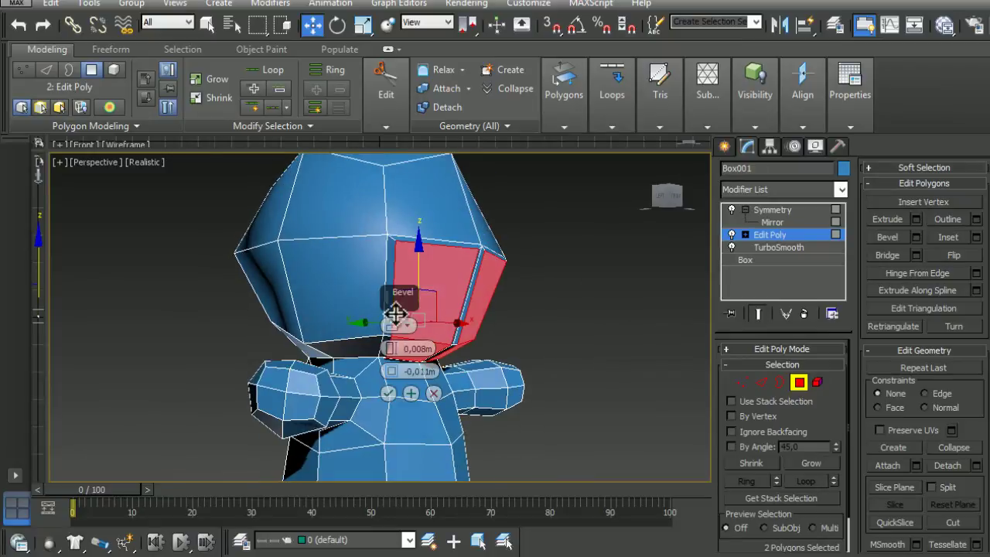
left_click(391, 394)
middle_click_drag(390, 394, 453, 354, "alt")
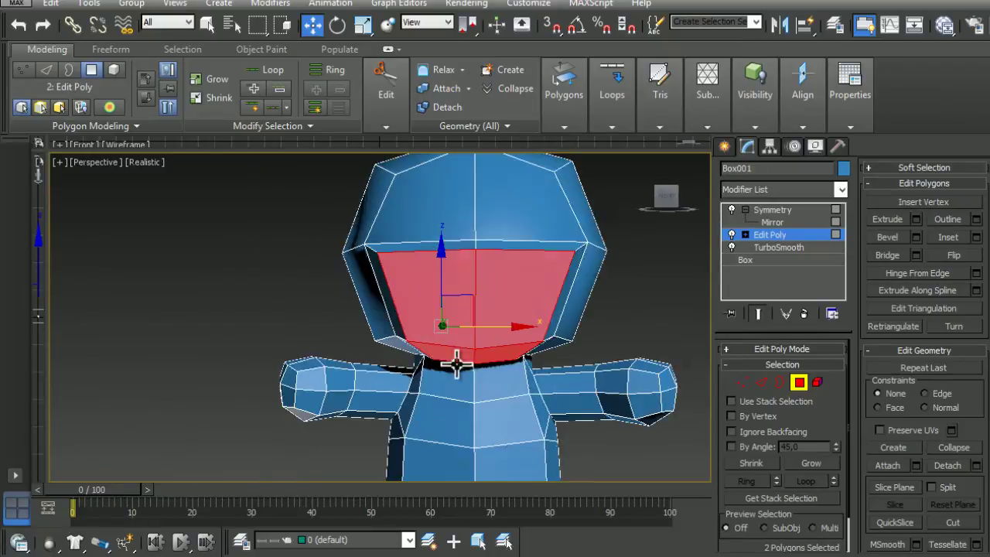
Connect a new edge loop through the edges running across the head.
key("2")
left_click(386, 294)
middle_click_drag(387, 293, 508, 310, "alt")
key("ctrl+shift+e")
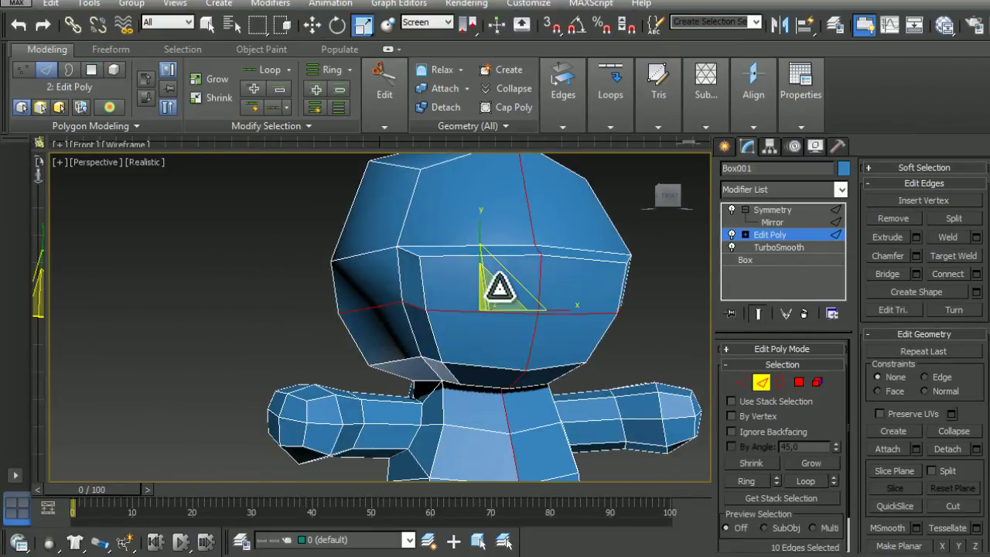
middle_click_drag(471, 265, 442, 283, "alt")
Move selected head vertices upward to reshape the head's contour.
left_click(610, 126)
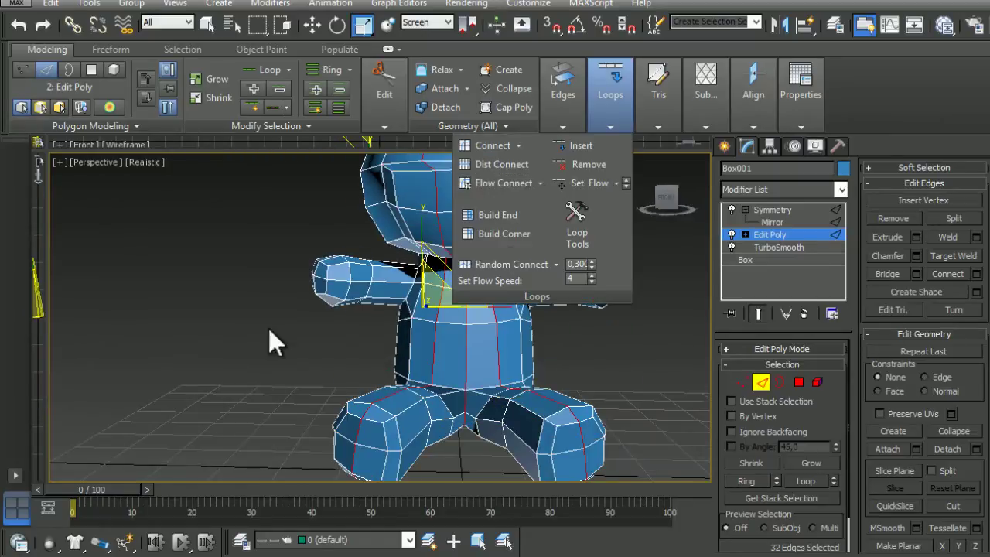
middle_click_drag(268, 328, 447, 215, "alt")
left_click(440, 260)
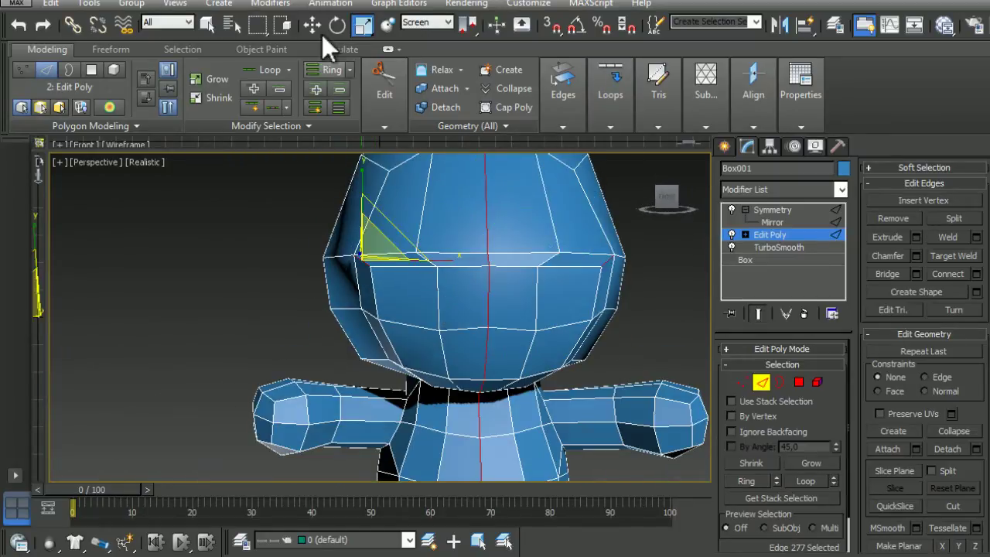
left_click(743, 374)
mouse_move(453, 294)
middle_mouse_down("alt")
mouse_move(478, 306)
mouse_move(504, 276)
mouse_move(455, 278)
middle_mouse_up("alt")
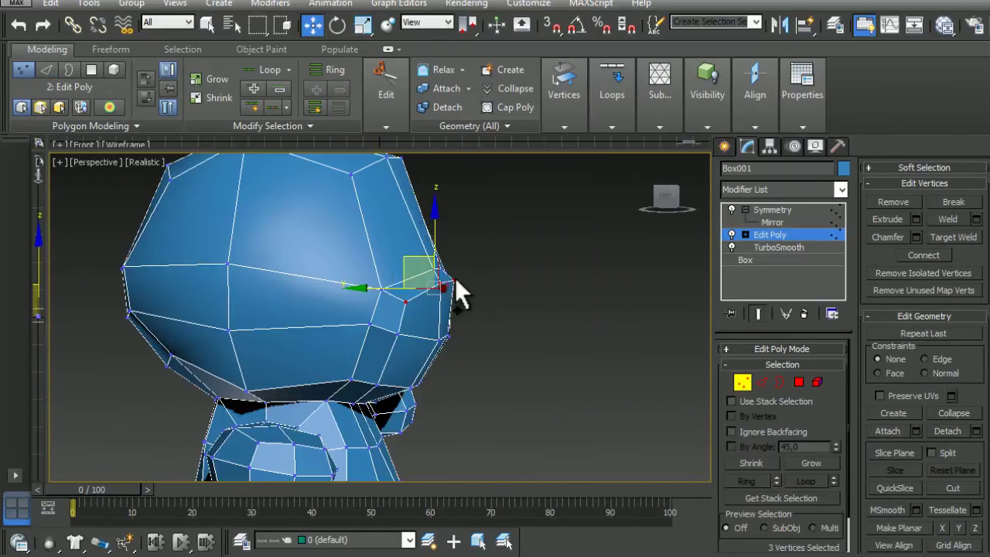
middle_click_drag(493, 341, 379, 365, "alt")
left_click(473, 331, "ctrl")
mouse_move(473, 331)
middle_mouse_down("alt")
mouse_move(429, 346)
mouse_move(395, 324)
mouse_move(481, 247)
mouse_move(456, 270)
mouse_move(450, 253)
middle_mouse_up("alt")
left_click(462, 267, "ctrl")
Extend the selected head edges into full edge loops with Alt+L.
left_click(763, 380)
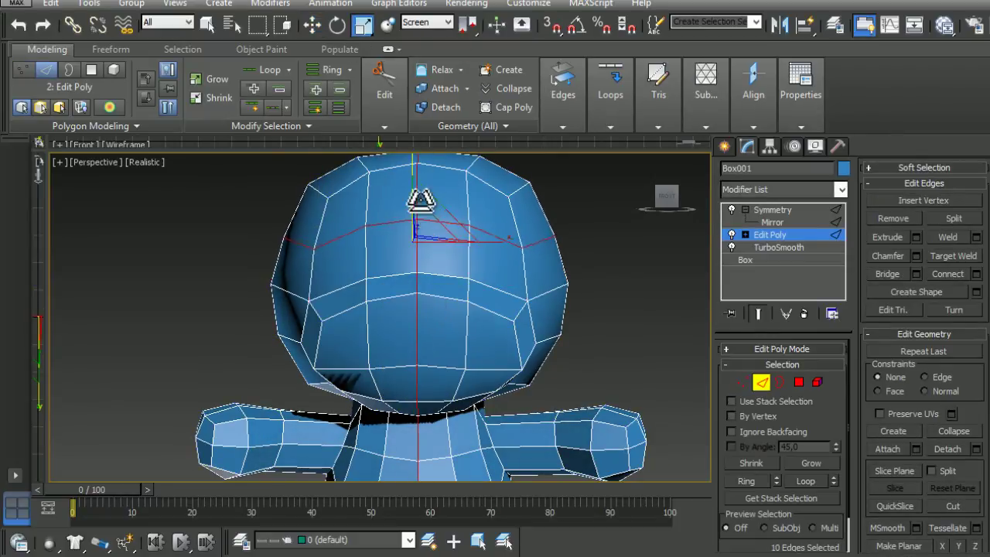
mouse_move(421, 201)
middle_mouse_down("alt")
mouse_move(436, 294)
mouse_move(552, 270)
mouse_move(478, 359)
middle_mouse_up("alt")
scroll(478, 359, "down", 3)
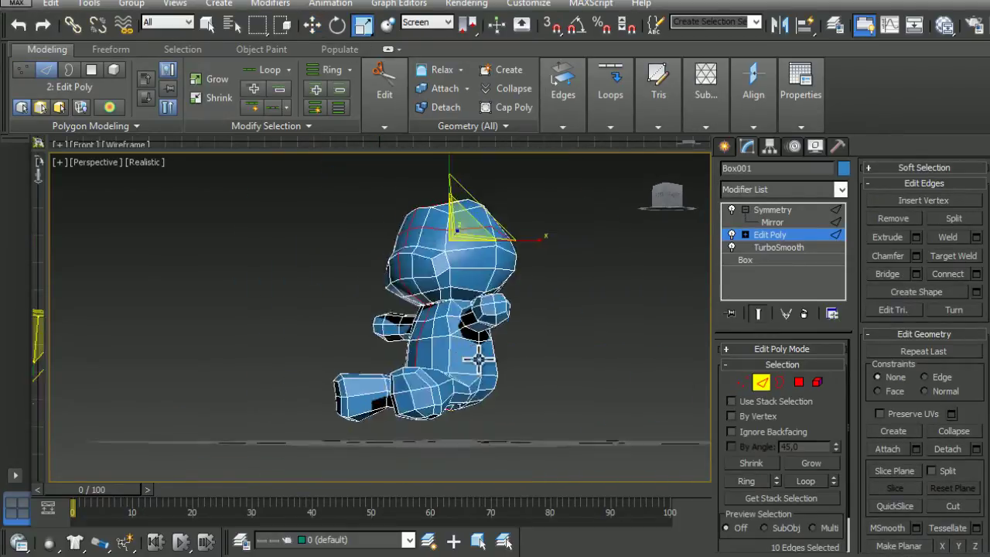
scroll(416, 316, "up", 5)
scroll(480, 294, "down", 2)
key("alt+l")
mouse_move(479, 293)
middle_mouse_down("alt")
mouse_move(431, 240)
mouse_move(510, 337)
middle_mouse_up("alt")
middle_click_drag(435, 290, 479, 232, "alt")
scroll(433, 271, "up", 2)
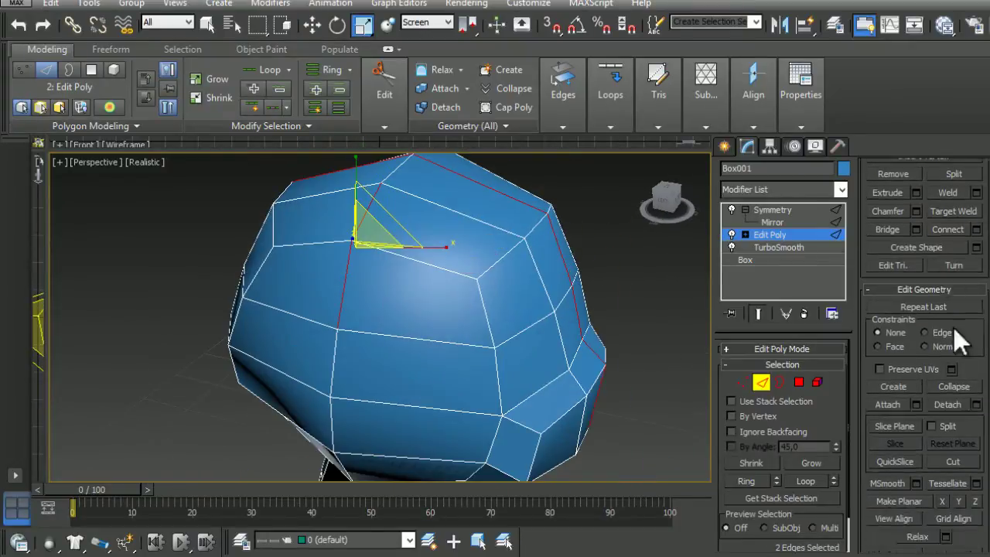
scroll(442, 366, "down", 4)
key("alt+l")
mouse_move(393, 314)
middle_mouse_down()
mouse_move(486, 310)
mouse_move(349, 338)
middle_mouse_up()
Add more loops with the Loops ribbon tools, then clear the edge selection.
left_click(604, 103)
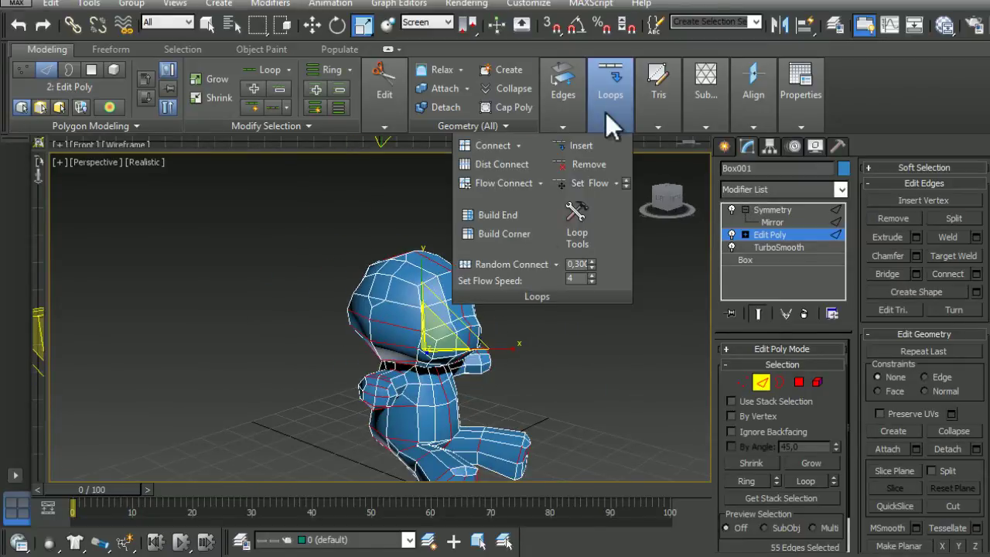
middle_click_drag(502, 183, 567, 405, "alt")
left_click(567, 405)
scroll(401, 396, "up", 3)
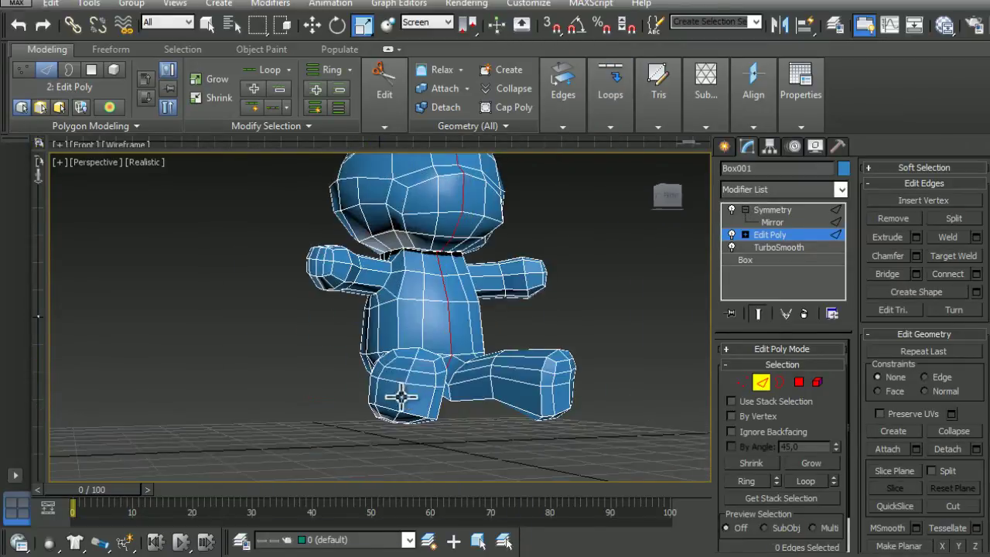
middle_click_drag(401, 396, 465, 325, "alt")
middle_click_drag(504, 232, 427, 436, "alt")
Cut a new edge line across the top of the head using Cut.
scroll(397, 348, "up", 5)
right_click(397, 348)
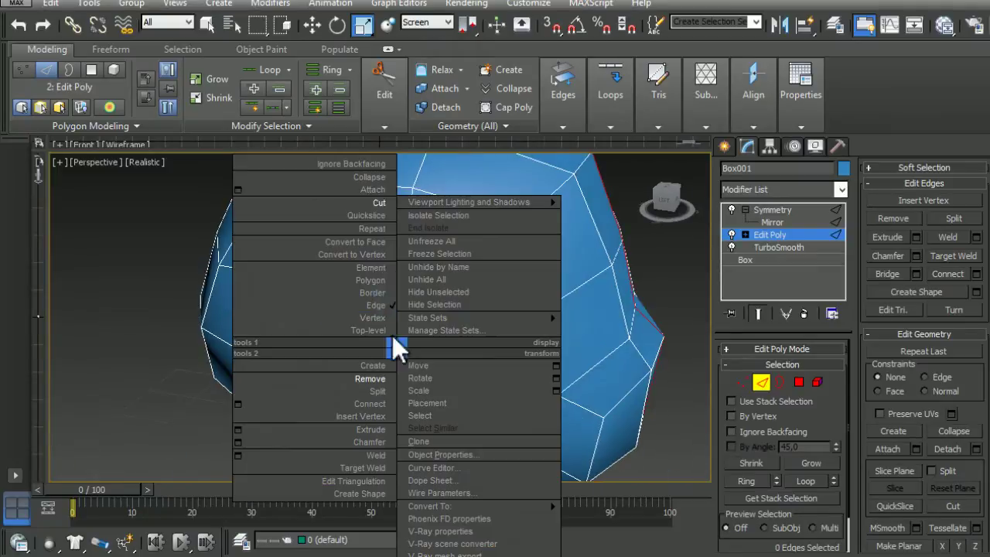
mouse_move(397, 348)
middle_mouse_down("alt")
mouse_move(480, 232)
mouse_move(542, 194)
middle_mouse_up("alt")
left_click(611, 103)
right_click(390, 173)
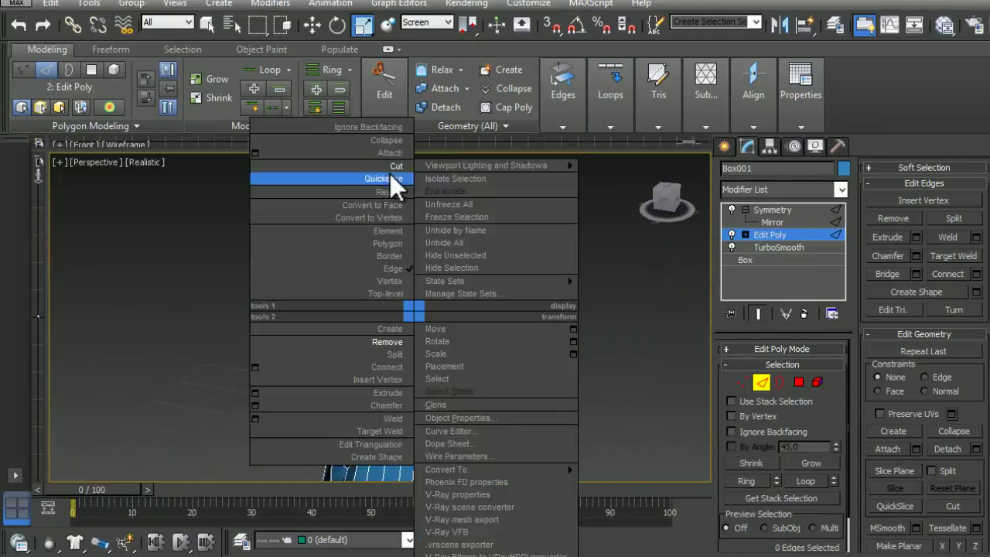
left_click(395, 165)
left_click(345, 314)
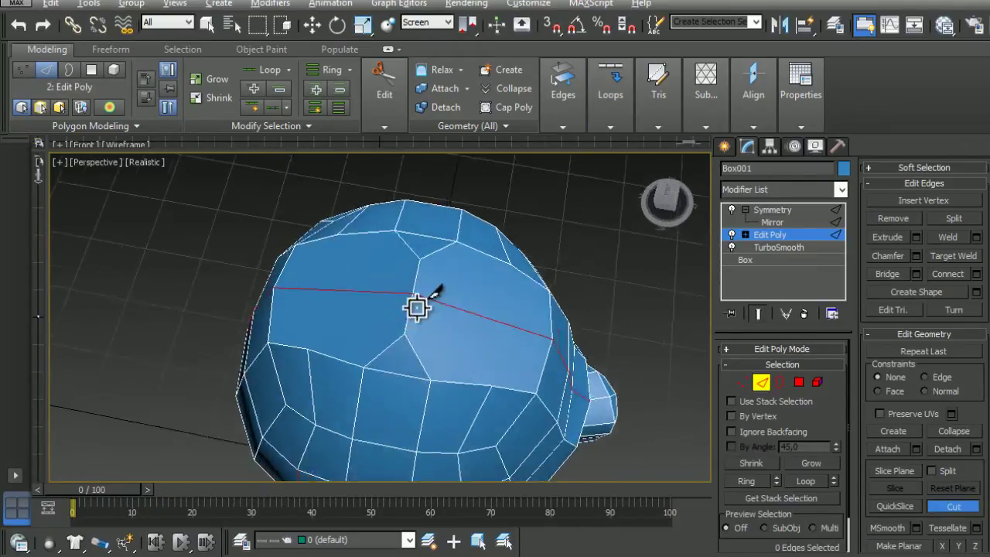
key("r")
left_click(731, 209)
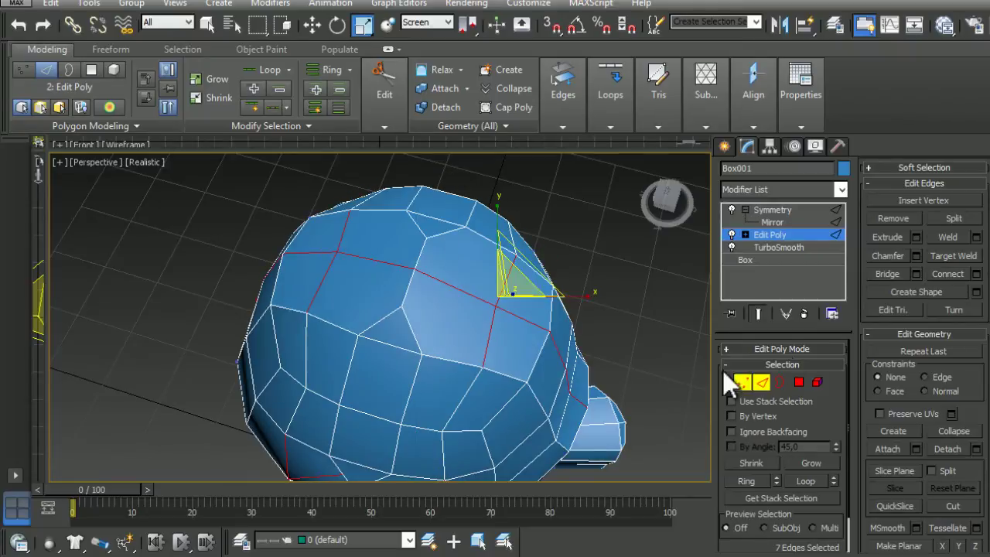
middle_click_drag(530, 264, 420, 376, "alt")
Add a second Edit Poly modifier above Symmetry and cut another edge across the head top.
key("4")
key("w")
middle_click_drag(360, 283, 475, 334)
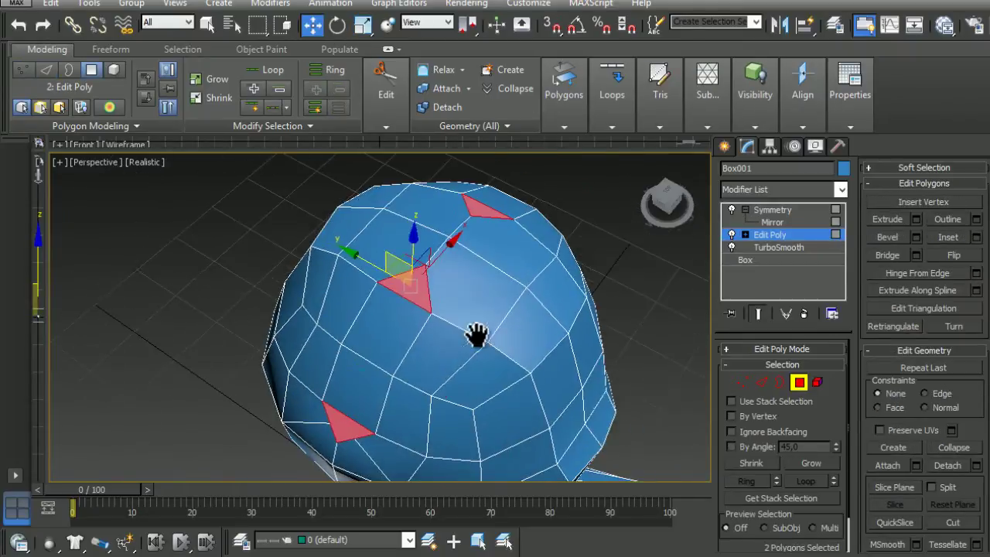
left_click(786, 184)
left_click(747, 322)
key("1")
key("alt+c")
left_click(449, 240)
left_click(526, 287)
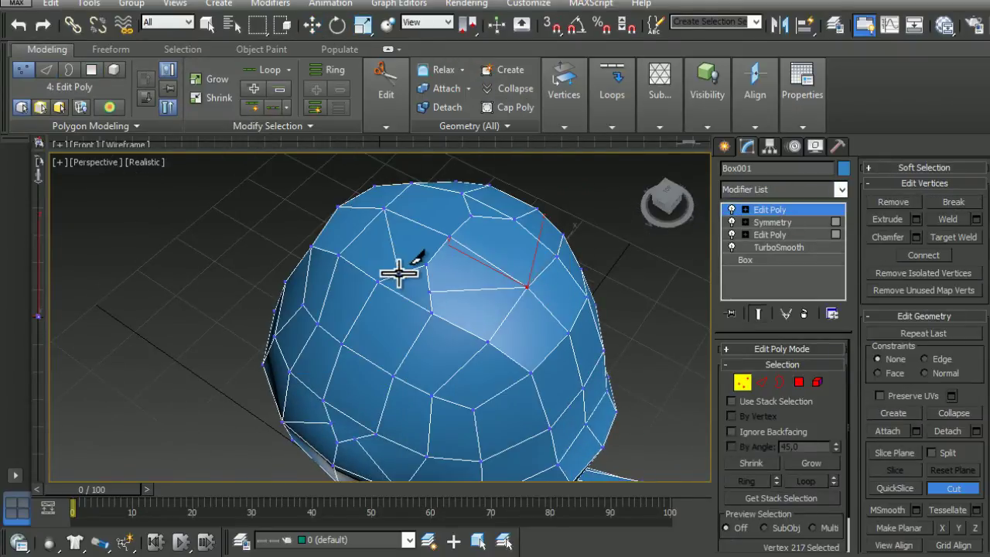
middle_click_drag(398, 272, 546, 333, "alt")
left_click(799, 382)
Bevel the first ear's inner face inward with a -0.014m outline.
middle_click_drag(409, 397, 528, 369, "alt")
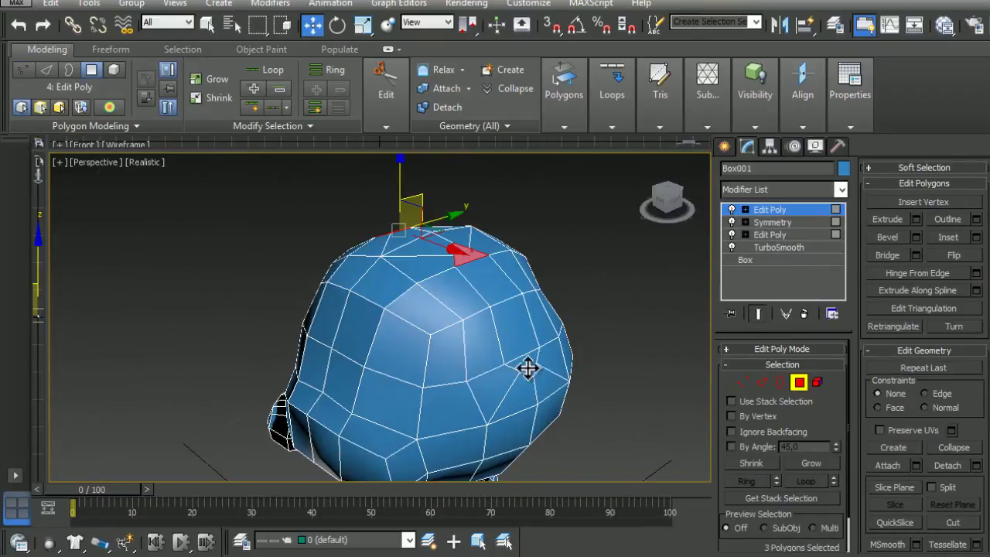
middle_click_drag(625, 389, 353, 316, "alt")
left_click(276, 347, "shift")
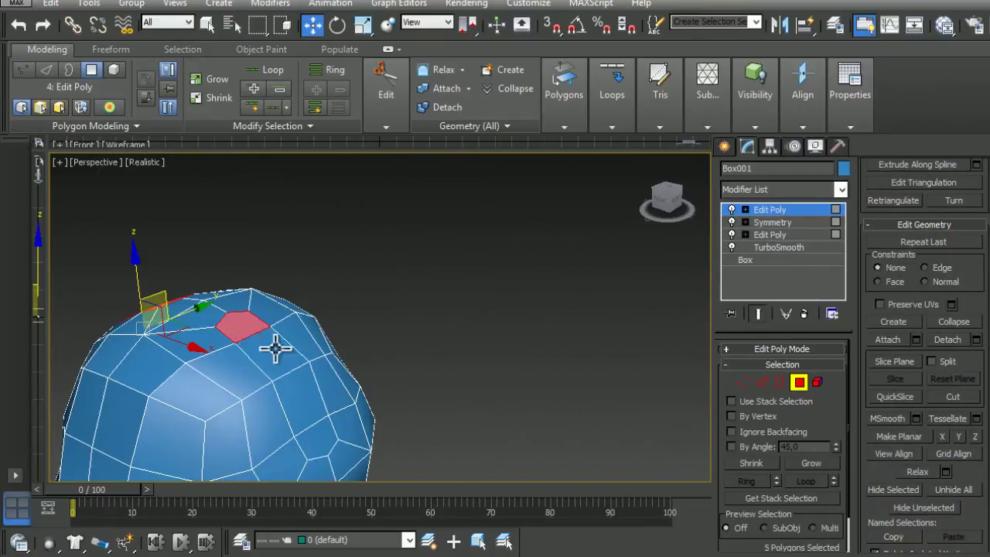
middle_click_drag(276, 346, 460, 326, "alt")
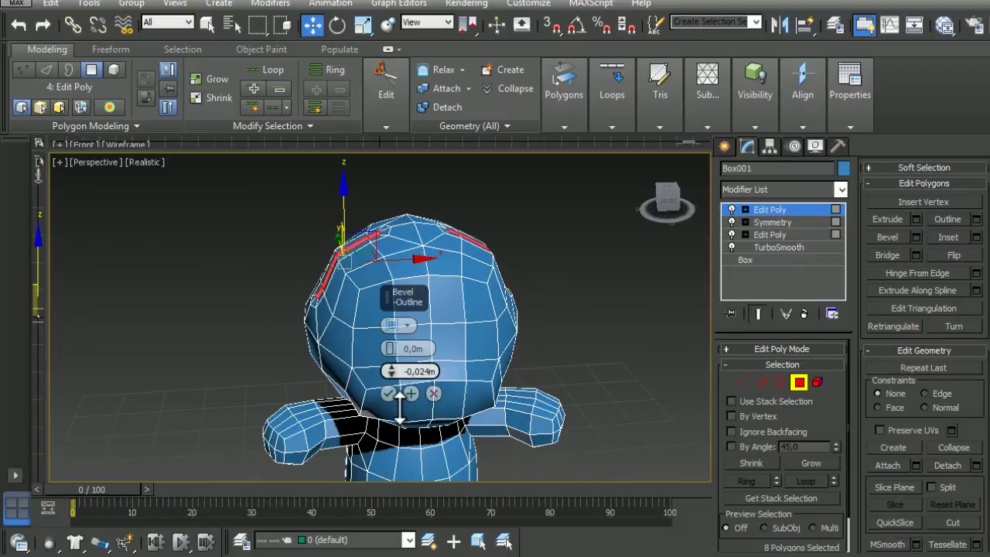
middle_click_drag(400, 403, 362, 334, "alt")
left_click(389, 393)
Select vertices along the ear and the three at its top, checking both sides.
scroll(295, 174, "down", 5)
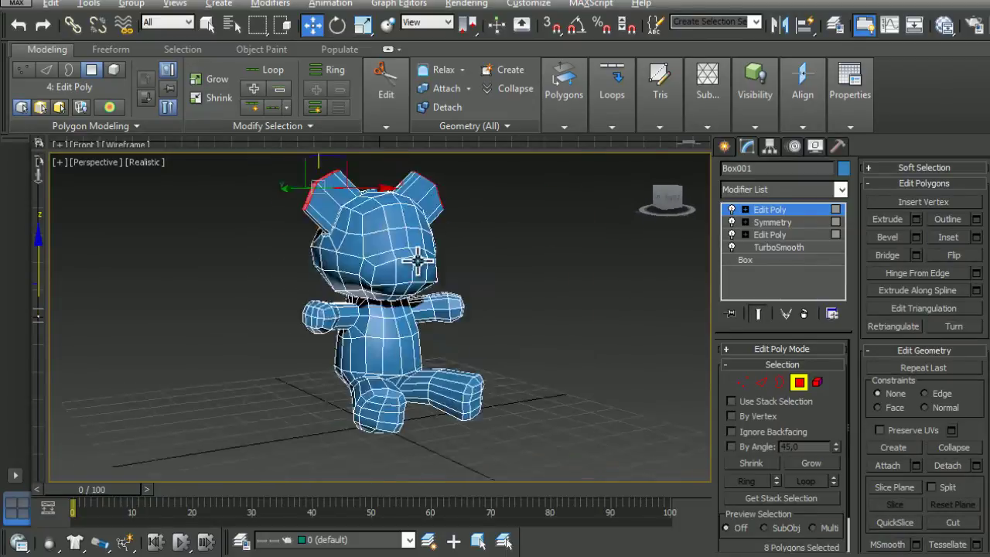
key("1")
scroll(343, 221, "up", 6)
left_click(286, 268)
scroll(285, 268, "down", 3)
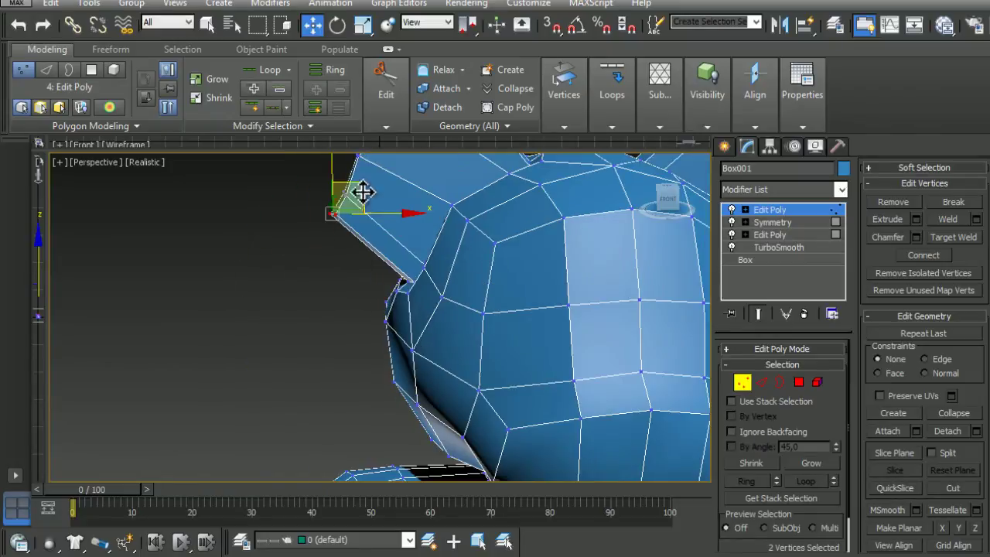
scroll(347, 190, "down", 2)
scroll(352, 232, "down", 3)
left_click(357, 264, "ctrl")
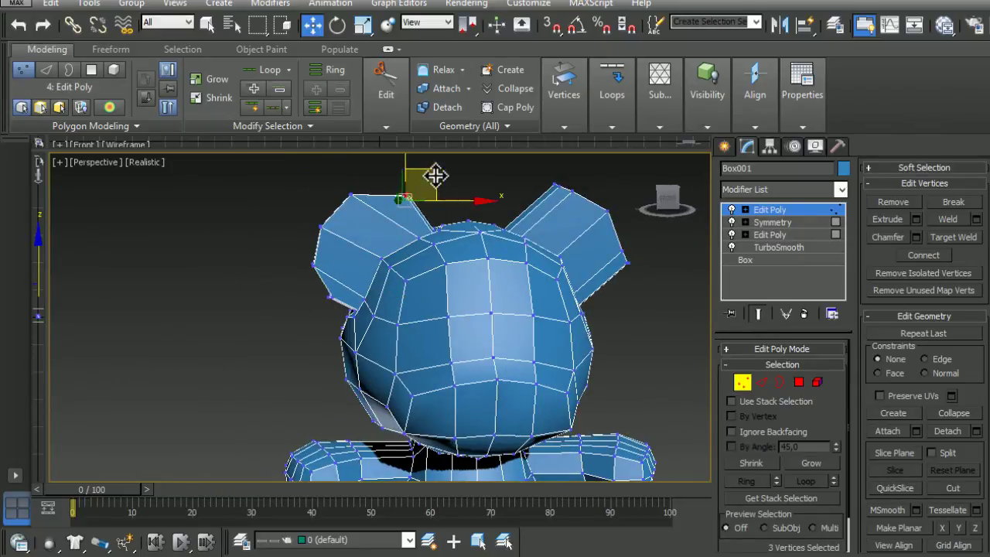
scroll(466, 215, "down", 2)
scroll(488, 183, "up", 4)
left_click(488, 186, "ctrl")
scroll(562, 208, "down", 4)
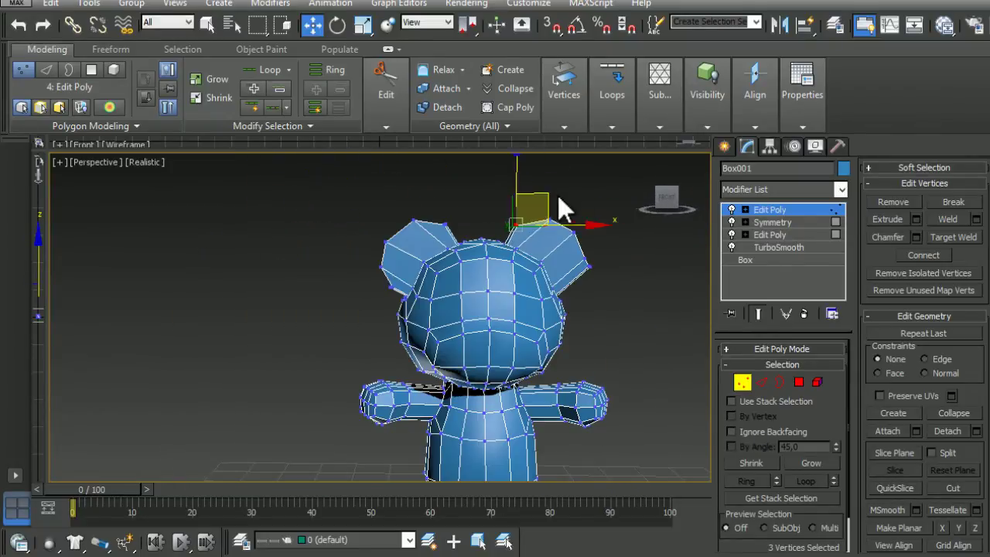
mouse_move(603, 236)
middle_mouse_down("alt")
mouse_move(342, 331)
mouse_move(453, 382)
mouse_move(662, 382)
mouse_move(454, 270)
middle_mouse_up("alt")
scroll(454, 270, "up", 3)
scroll(454, 270, "down", 5)
Bevel the other ear's inner faces inward to form a recessed hollow.
key("4")
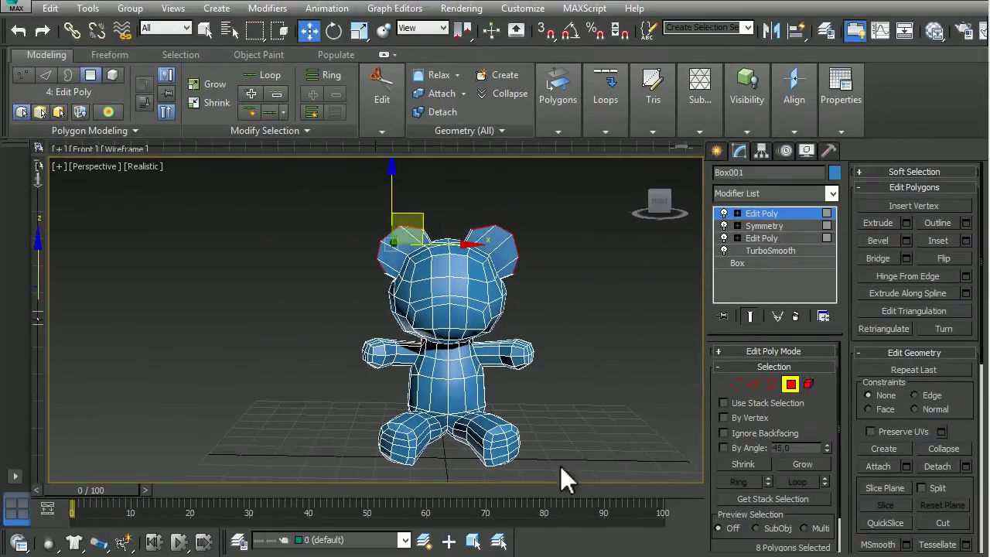
scroll(560, 466, "up", 4)
mouse_move(511, 394)
middle_mouse_down()
mouse_move(393, 311)
mouse_move(468, 327)
mouse_move(287, 252)
mouse_move(459, 420)
mouse_move(673, 314)
middle_mouse_up()
scroll(588, 314, "down", 2)
key("shift+ctrl+b")
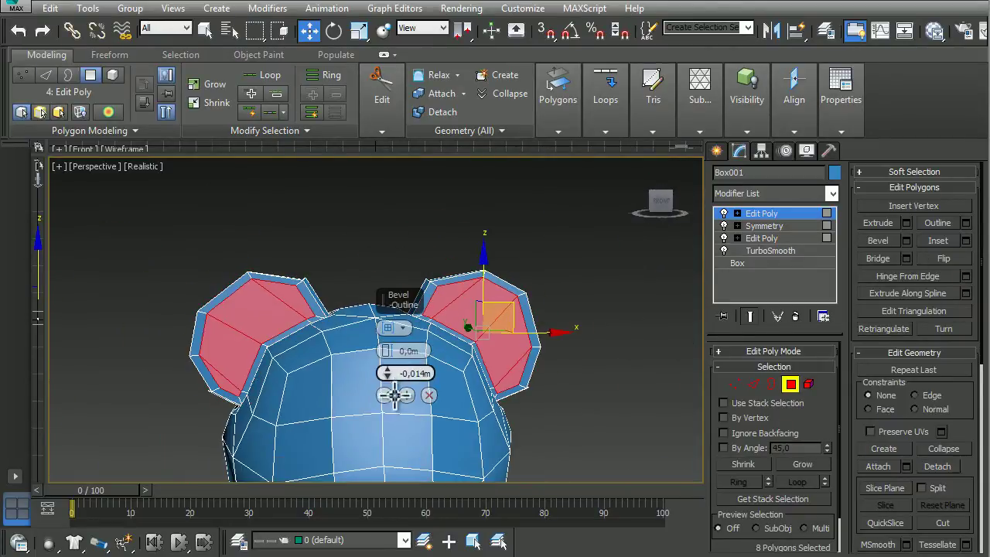
middle_click_drag(394, 395, 337, 360, "alt")
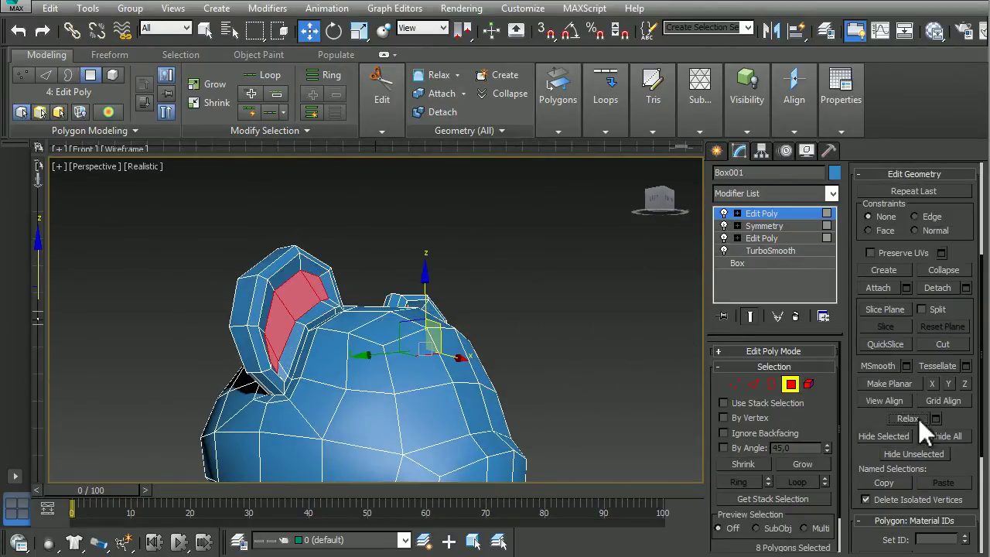
mouse_move(541, 348)
middle_mouse_down("alt")
mouse_move(338, 320)
mouse_move(394, 354)
mouse_move(354, 394)
mouse_move(594, 316)
middle_mouse_up("alt")
left_click(338, 321)
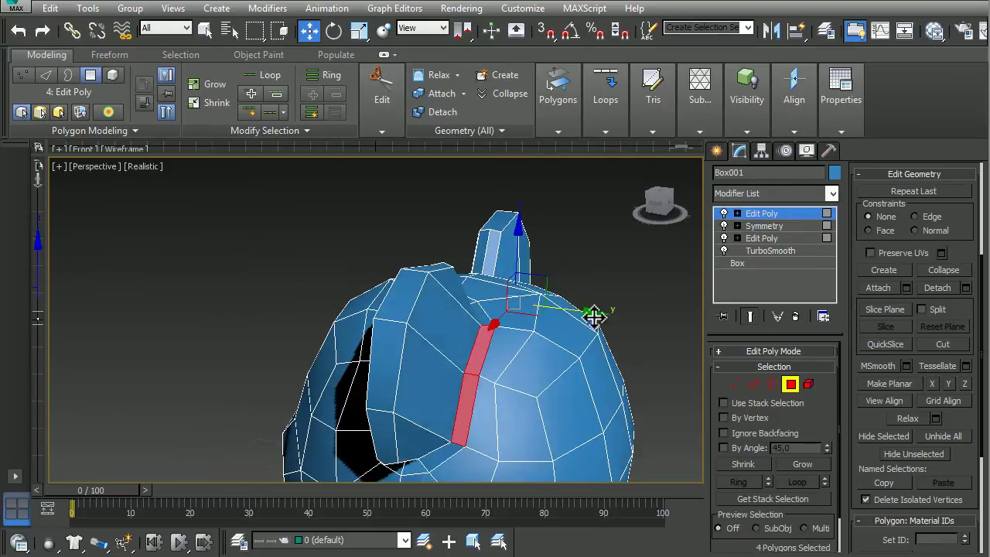
key("2")
mouse_move(660, 350)
middle_mouse_down("alt")
mouse_move(530, 401)
mouse_move(477, 379)
mouse_move(419, 404)
mouse_move(516, 289)
middle_mouse_up("alt")
Bevel the two eye polygons inward.
scroll(419, 403, "down", 3)
scroll(403, 287, "up", 5)
left_click(789, 384)
scroll(405, 303, "down", 5)
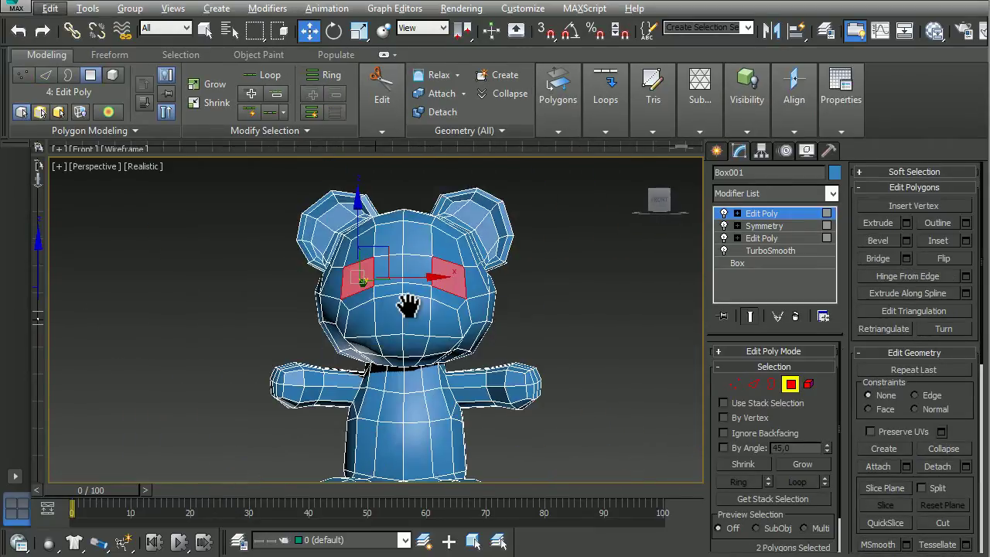
middle_click_drag(405, 304, 542, 381, "alt")
key("z")
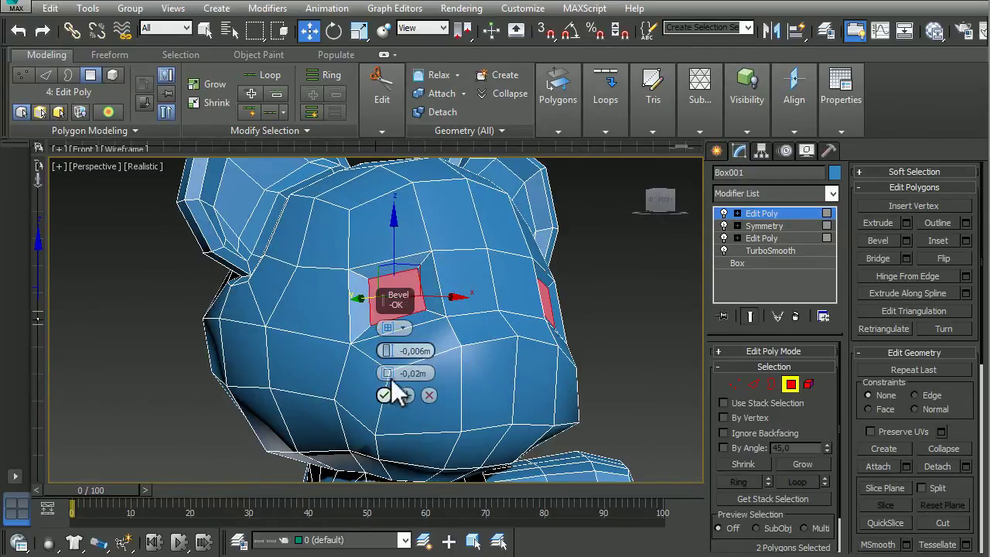
left_click(385, 395)
scroll(441, 349, "down", 3)
scroll(449, 348, "up", 5)
Chamfer the nose vertex into a small diamond face.
key("1")
middle_click_drag(360, 336, 542, 340, "alt")
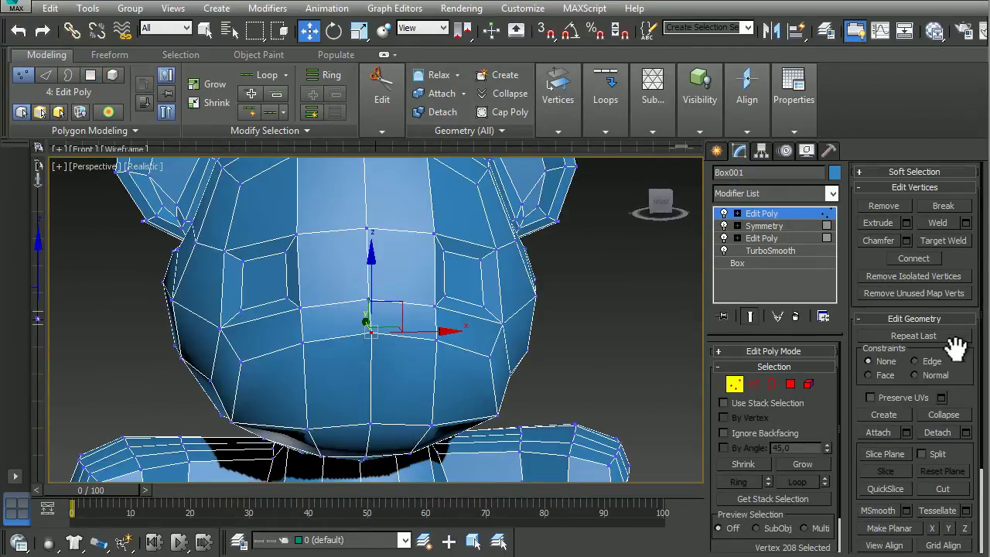
scroll(391, 275, "up", 2)
right_click(309, 232)
left_click(357, 239)
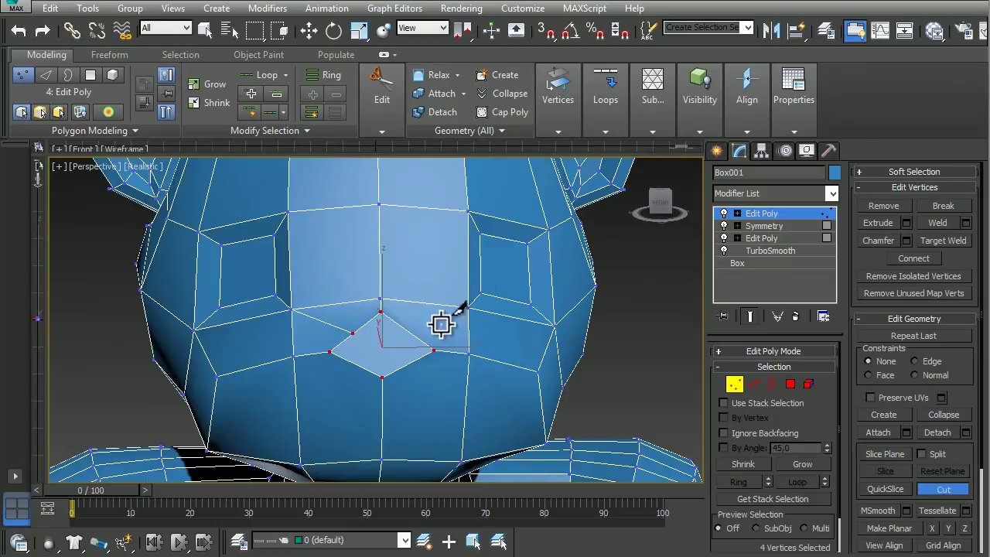
Bevel the nose face inward with a shrunken outline and negative height.
key("4")
left_click(375, 330)
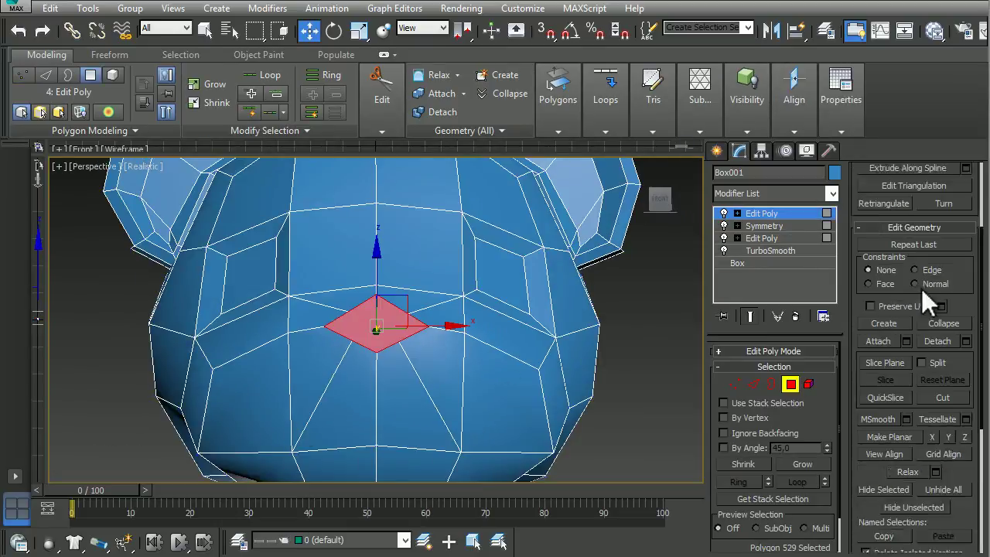
key("z")
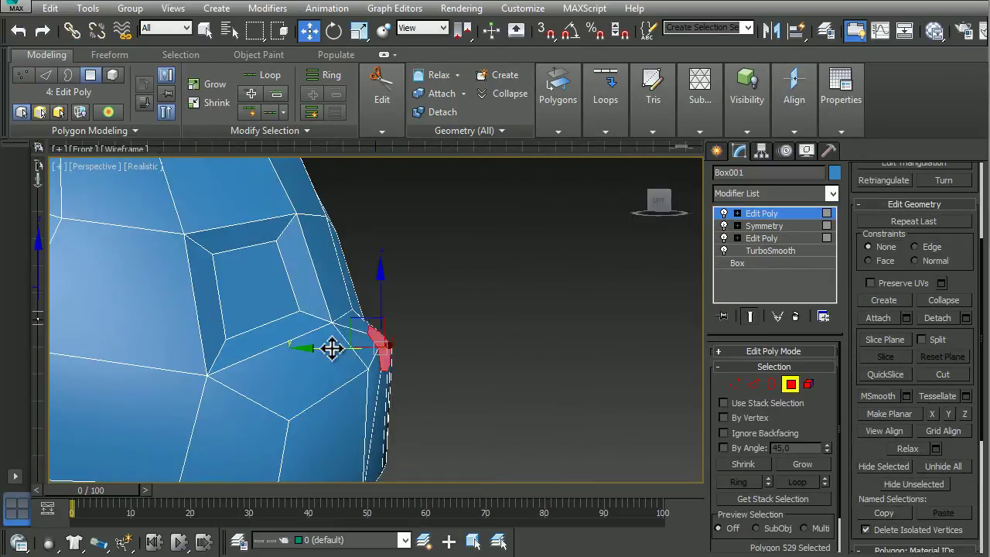
middle_click_drag(331, 348, 342, 398, "alt")
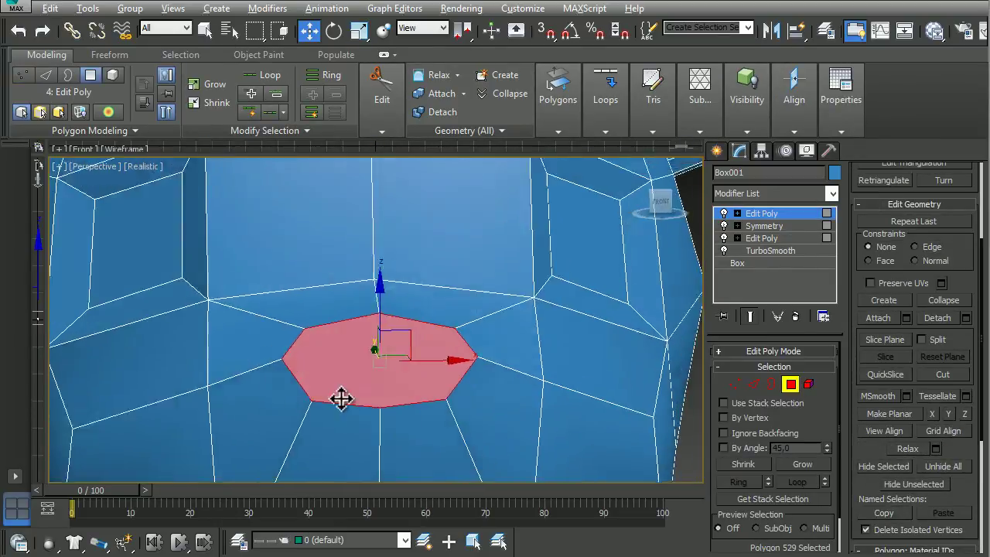
key("alt+c")
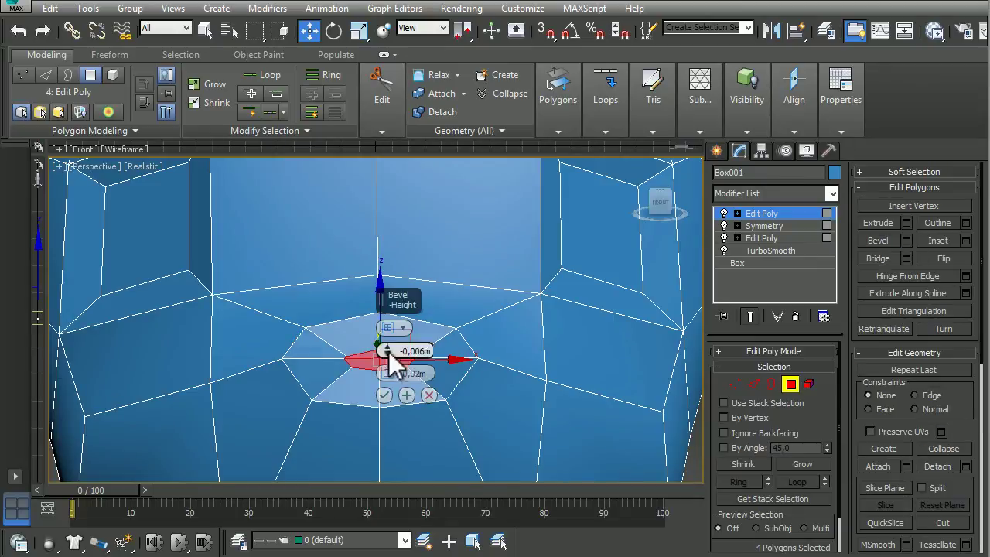
left_click_drag(391, 376, 391, 381)
middle_click_drag(390, 381, 387, 350, "alt")
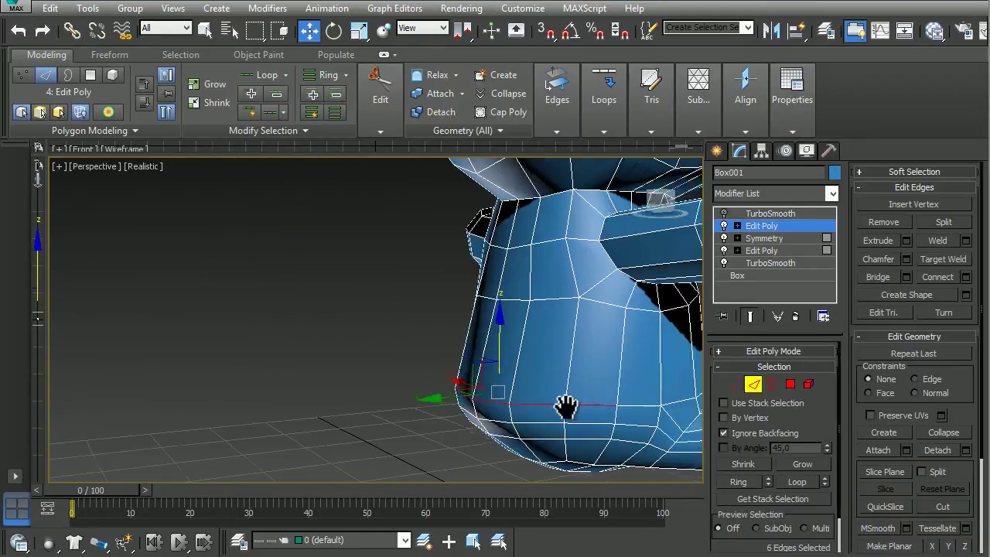
Select three vertices on the side of the muzzle for moving.
key("w")
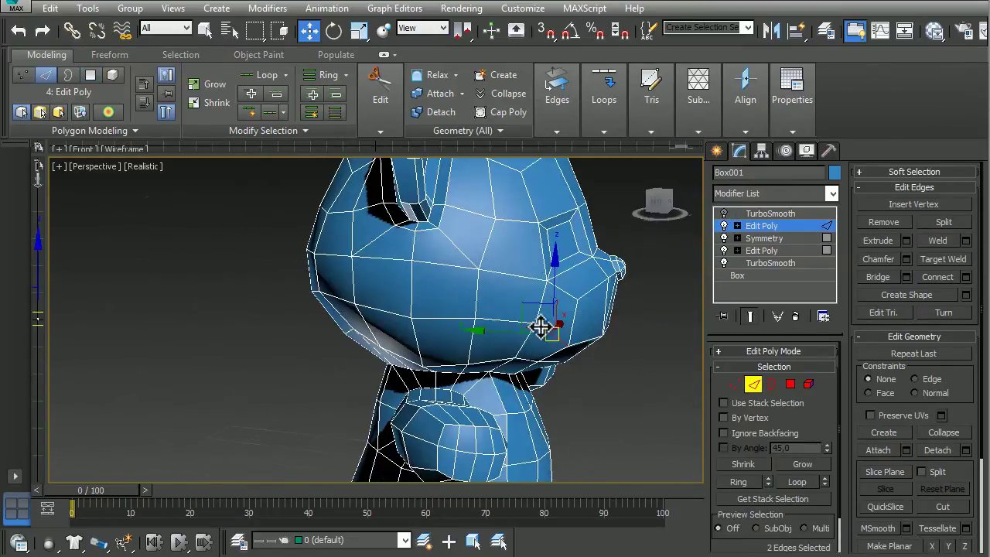
scroll(385, 353, "up", 3)
middle_click_drag(454, 389, 418, 379)
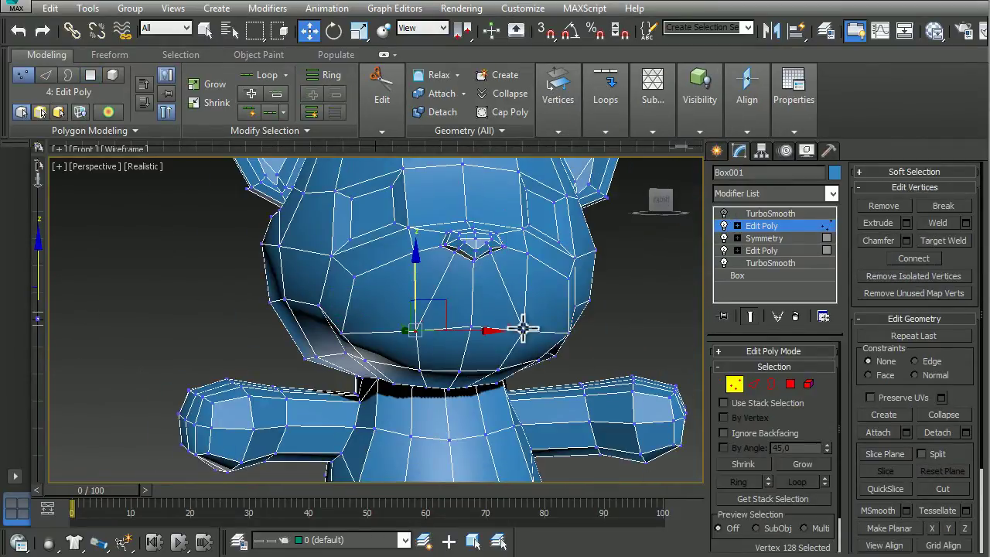
mouse_move(523, 329)
middle_mouse_down("alt")
mouse_move(601, 309)
mouse_move(376, 398)
middle_mouse_up("alt")
left_click_drag(376, 397, 405, 349)
middle_click_drag(405, 349, 685, 360, "alt")
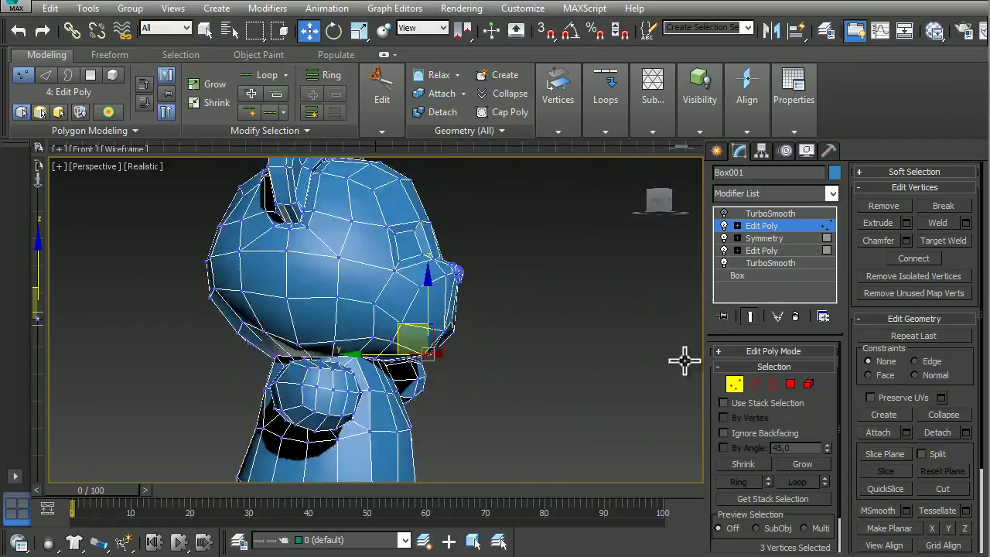
scroll(685, 361, "down", 3)
Pick a body vertex from the back, then work on the leg's edges.
middle_click_drag(603, 334, 220, 353, "alt")
scroll(433, 340, "up", 3)
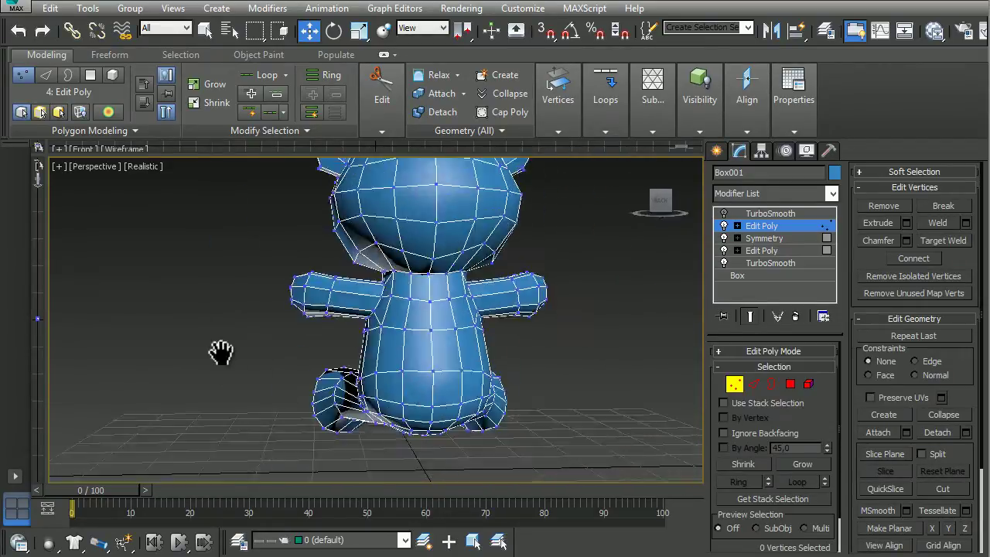
scroll(461, 352, "up", 2)
left_click(477, 385)
mouse_move(467, 336)
middle_mouse_down("alt")
mouse_move(438, 405)
mouse_move(444, 347)
mouse_move(416, 317)
middle_mouse_up("alt")
key("2")
scroll(416, 317, "down", 2)
Extend the foot edges into full loops and convert them to a polygon selection.
scroll(592, 364, "up", 3)
key("alt+l")
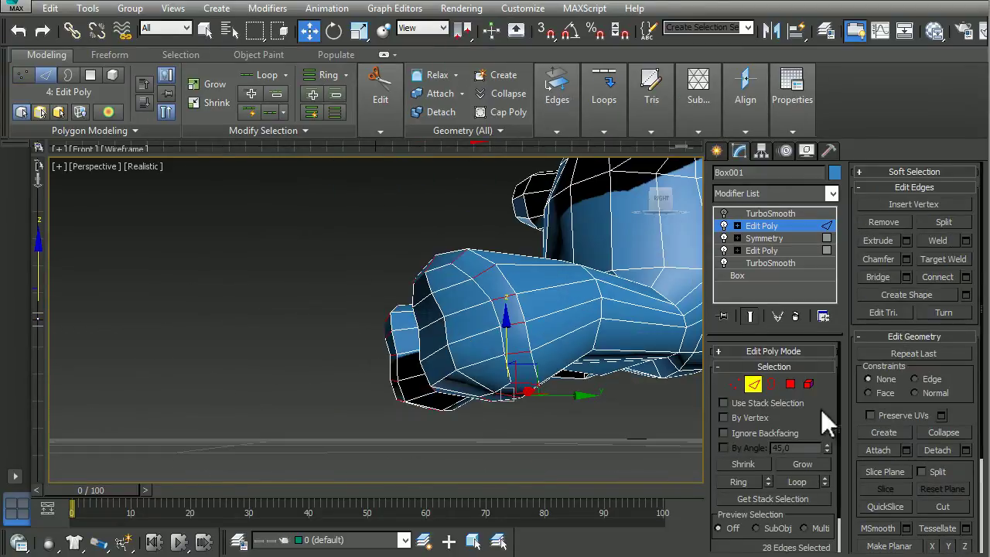
left_click(357, 28)
scroll(556, 394, "down", 2)
middle_click_drag(557, 394, 593, 386, "alt")
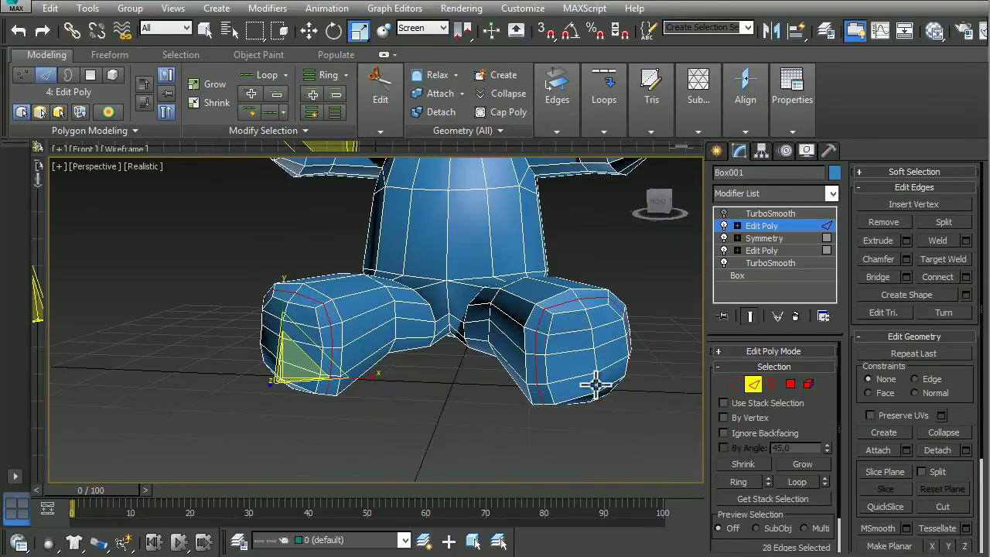
key("4")
Bevel both feet's end faces inward: Height -0.004m, Outline -0.014m.
scroll(611, 376, "up", 1)
middle_click_drag(387, 342, 333, 319, "alt")
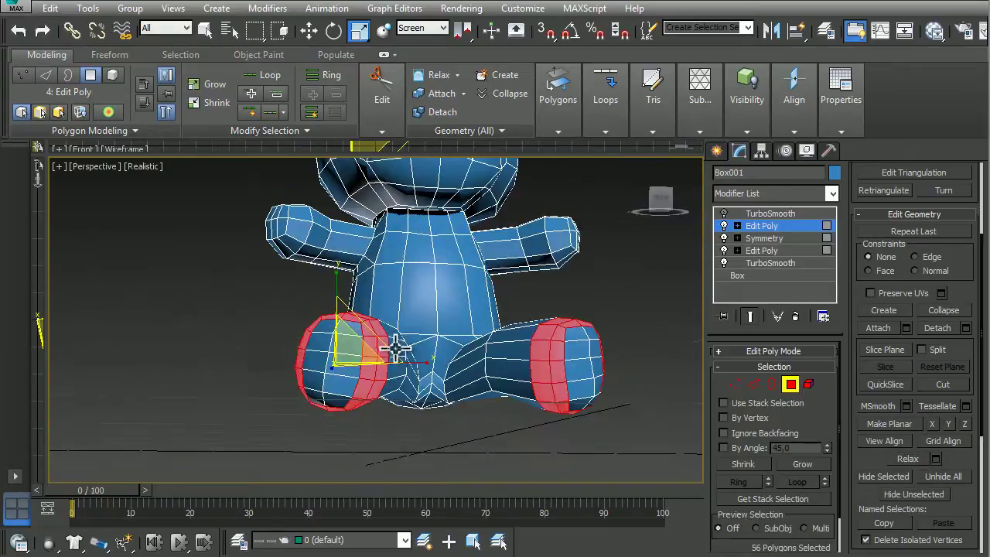
left_click(332, 319)
left_click(802, 464)
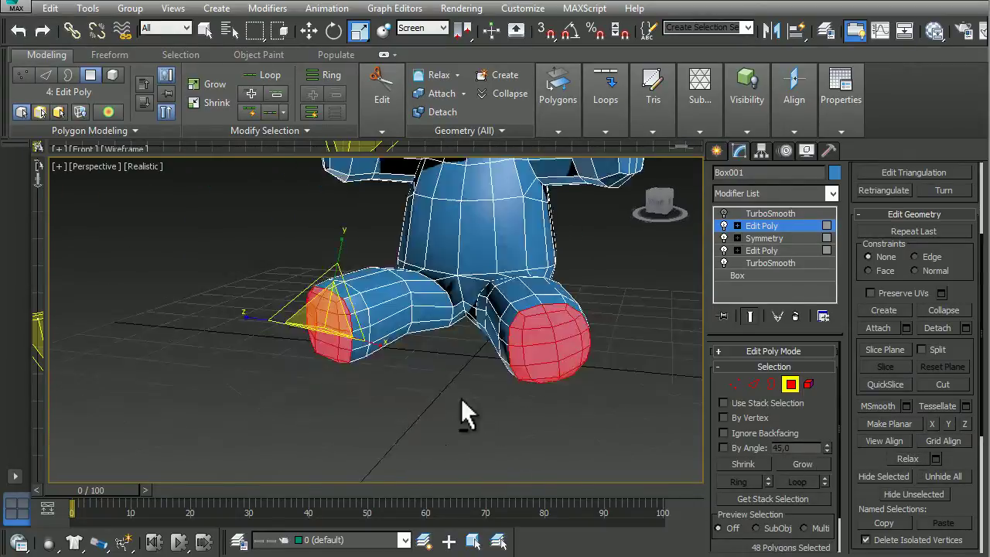
middle_click_drag(461, 398, 404, 317, "alt")
scroll(405, 316, "up", 2)
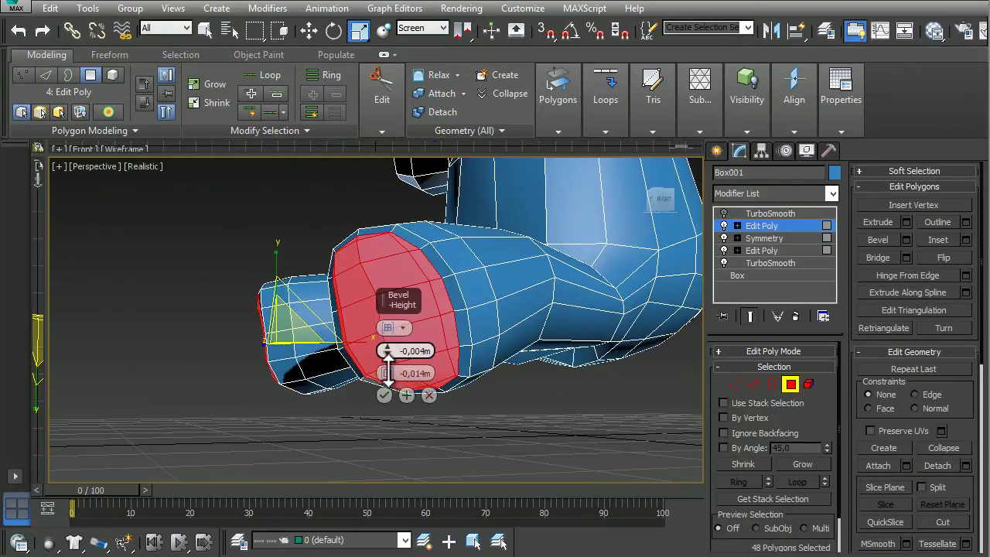
middle_click_drag(285, 327, 513, 380, "alt")
scroll(513, 379, "up", 1)
key("2")
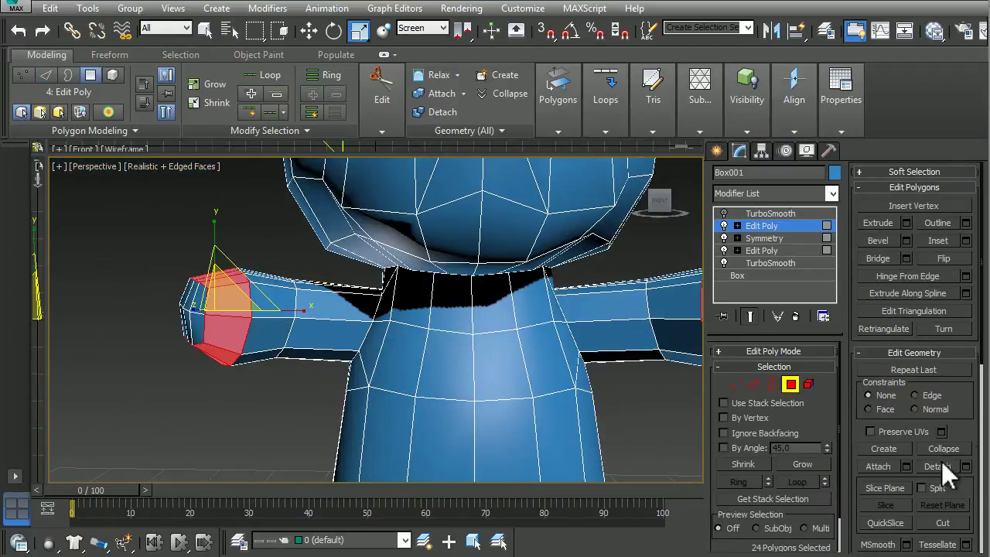
Keep only the hand-end polygons selected, with view-aligned move axes.
key("2")
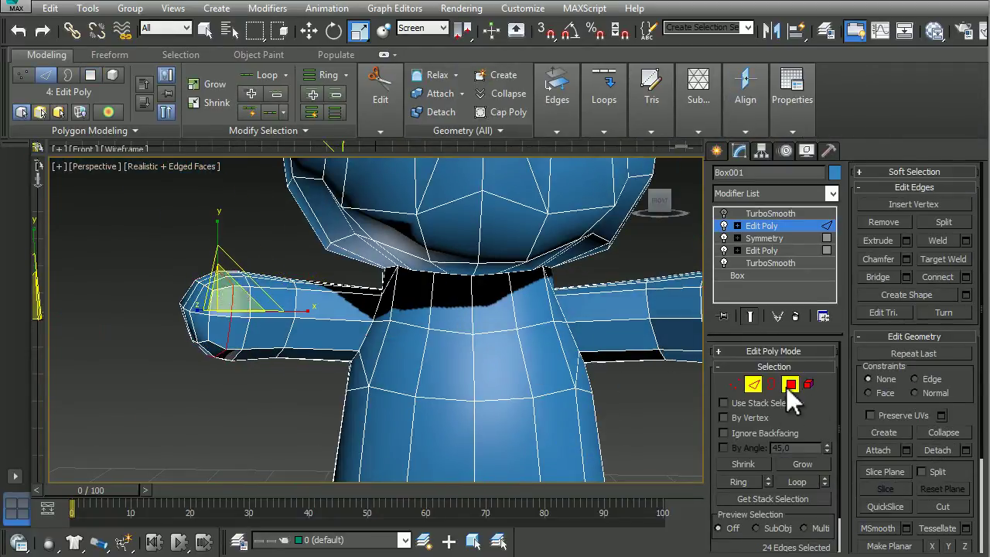
left_click(791, 385)
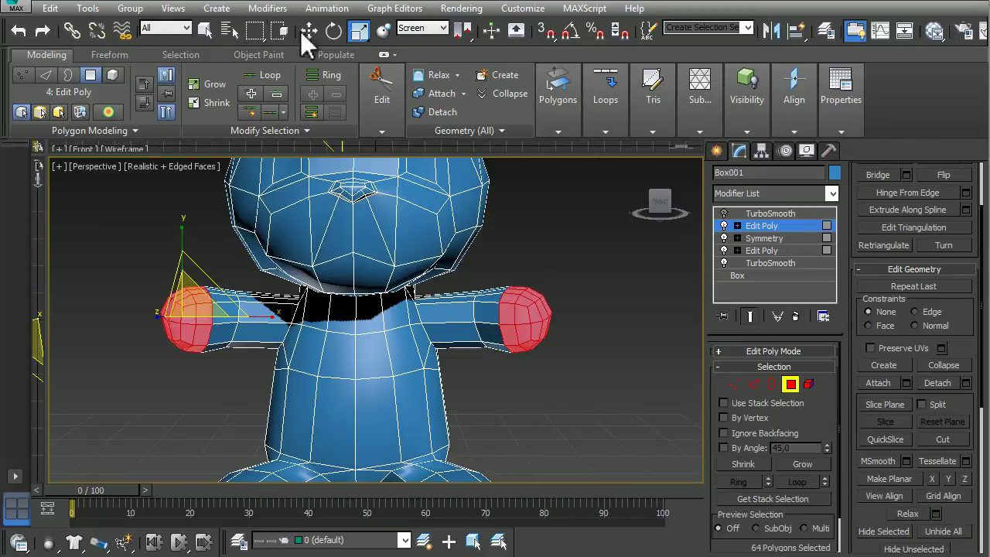
left_click(309, 31)
mouse_move(232, 348)
middle_mouse_down("alt")
mouse_move(433, 340)
mouse_move(434, 349)
mouse_move(334, 315)
middle_mouse_up("alt")
left_click(495, 232, "alt")
left_click(375, 316, "alt")
scroll(334, 315, "up", 5)
scroll(376, 382, "up", 3)
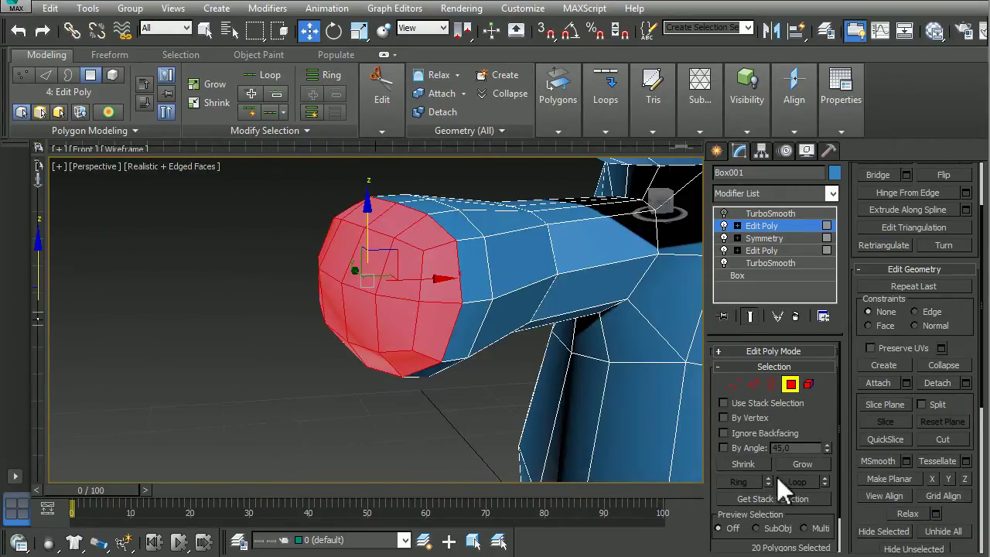
Check the TurboSmooth result, then select the crotch vertex in the upper Edit Poly.
key("2")
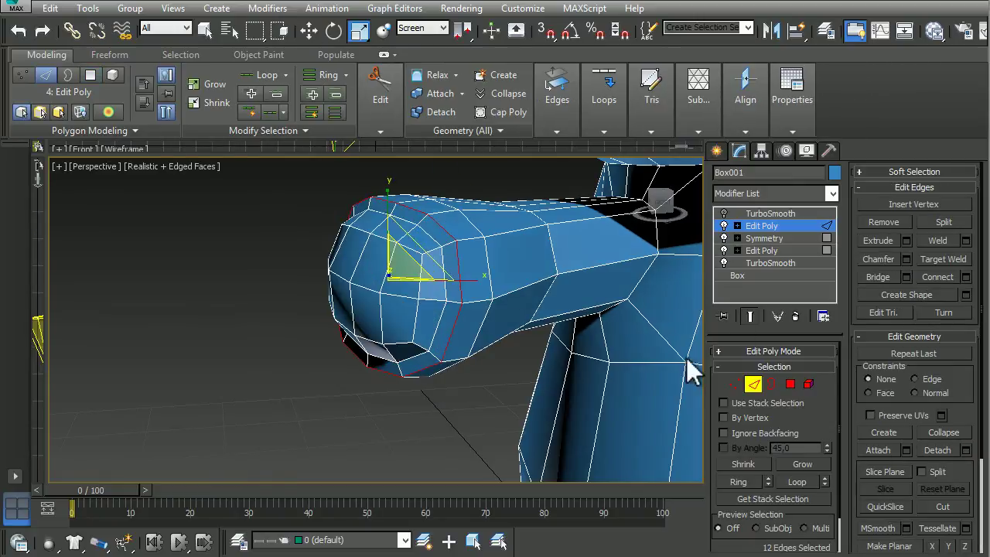
left_click(766, 262)
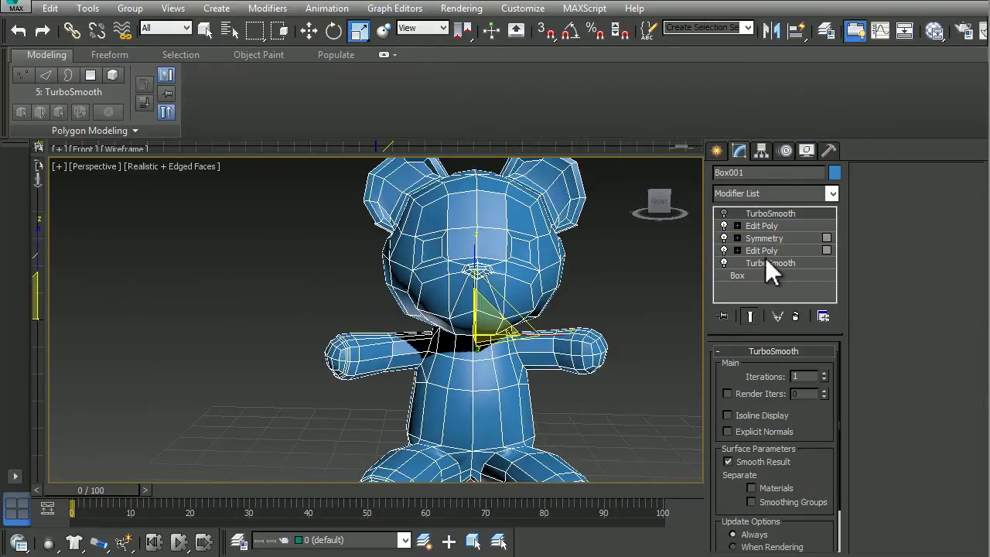
left_click(762, 225)
mouse_move(474, 232)
middle_mouse_down("alt")
mouse_move(508, 165)
mouse_move(442, 299)
middle_mouse_up("alt")
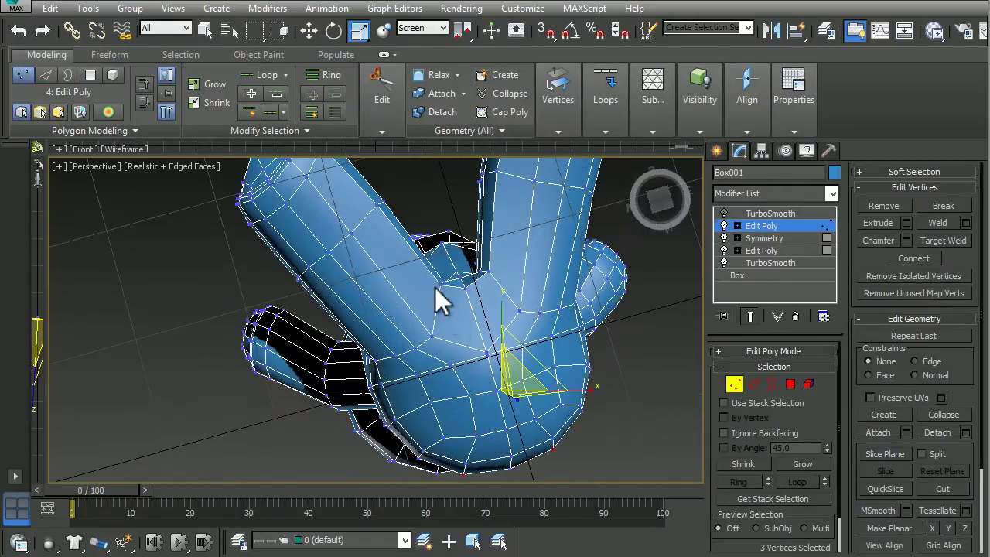
scroll(440, 402, "up", 3)
left_click(431, 357)
middle_click_drag(431, 357, 420, 372, "alt")
scroll(386, 345, "down", 2)
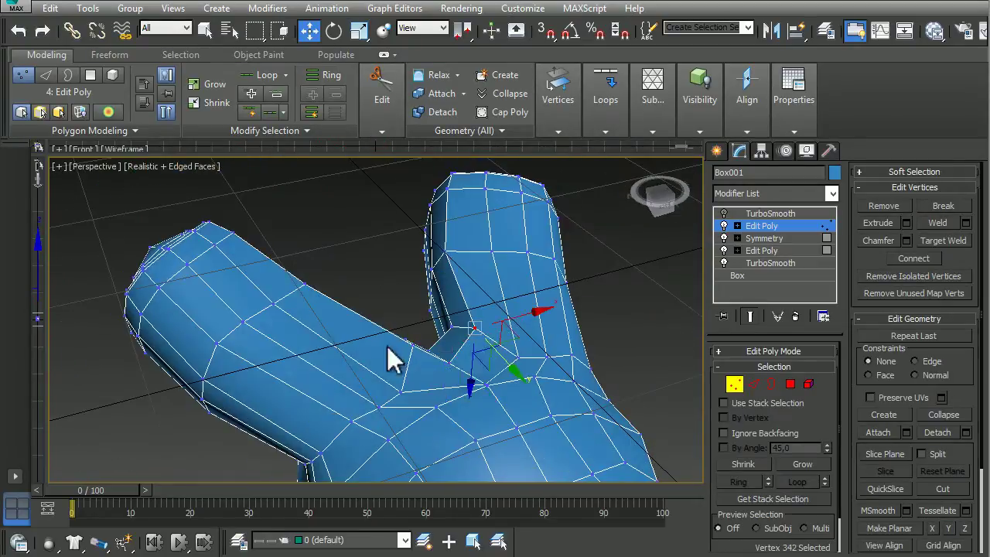
middle_click_drag(430, 338, 464, 325, "alt")
Cut new edges across the hip, with vertex moves constrained to edges.
left_click(914, 361)
middle_click_drag(382, 298, 353, 409, "alt")
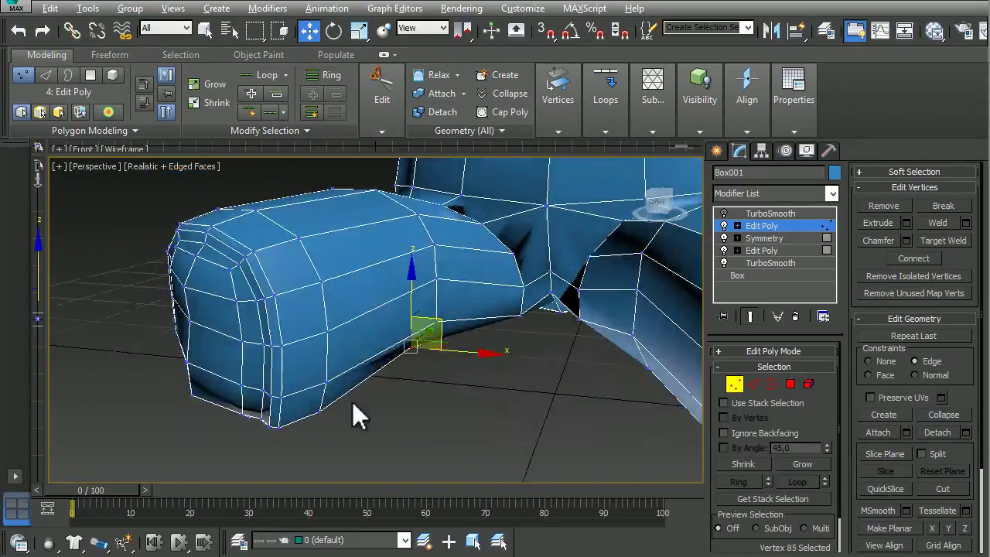
left_click(503, 271)
key("alt+c")
mouse_move(515, 233)
middle_mouse_down("alt")
mouse_move(508, 388)
mouse_move(470, 358)
middle_mouse_up("alt")
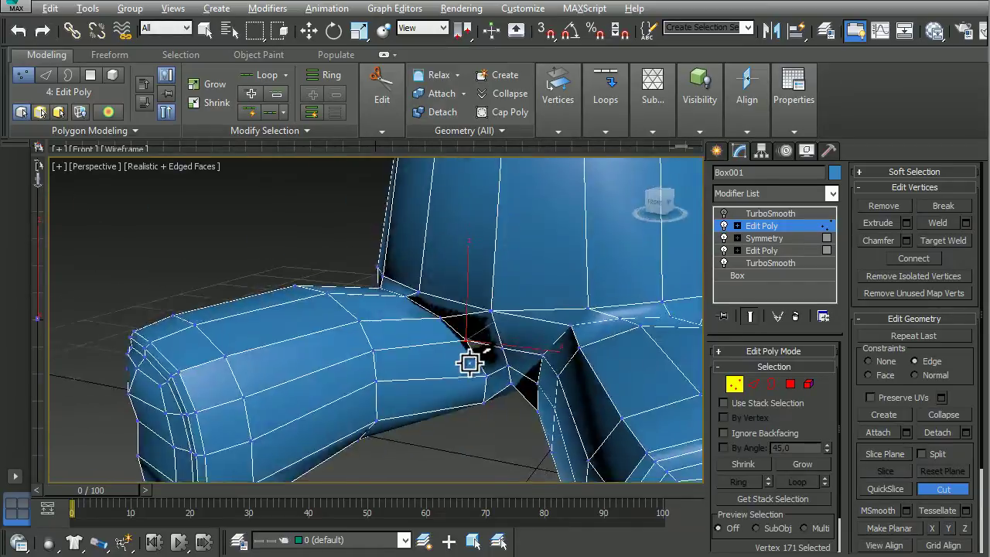
scroll(470, 358, "down", 3)
key("2")
scroll(426, 403, "up", 1)
Connect the selected torso side edges with a new edge loop.
mouse_move(439, 393)
middle_mouse_down("alt")
mouse_move(526, 360)
mouse_move(389, 402)
middle_mouse_up("alt")
key("ctrl+shift+e")
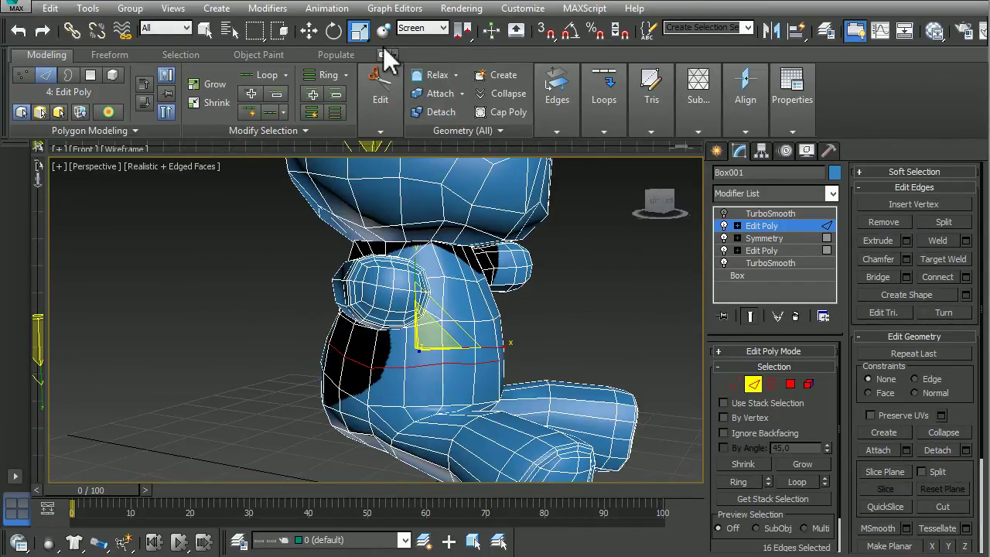
key("w")
scroll(376, 320, "down", 4)
middle_click_drag(376, 320, 634, 396, "alt")
left_click(634, 396)
Reselect the bear, return to edge level in the top Edit Poly, and clear the selection.
key("F4")
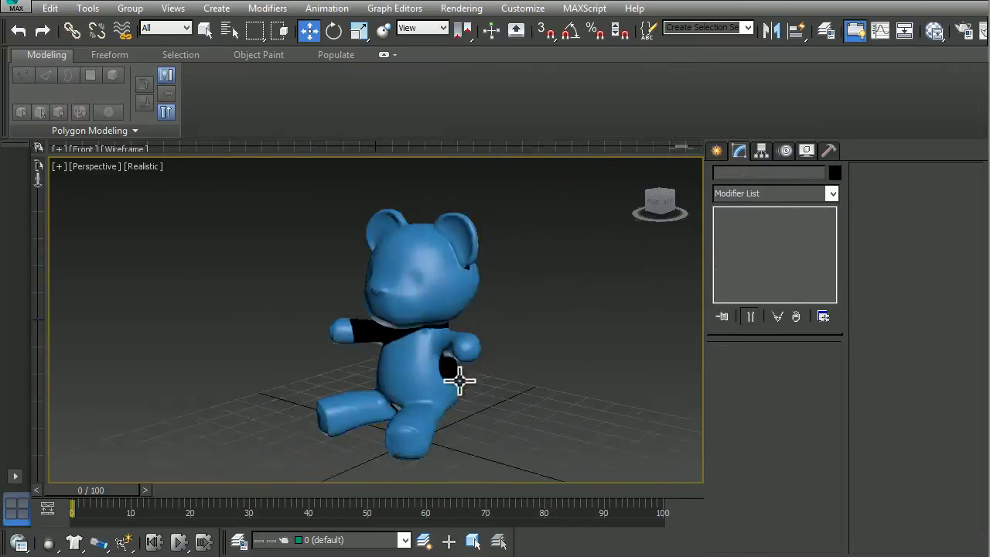
mouse_move(460, 379)
middle_mouse_down("alt")
mouse_move(426, 310)
mouse_move(524, 364)
middle_mouse_up("alt")
left_click(533, 285)
scroll(533, 285, "up", 2)
scroll(533, 285, "up", 4)
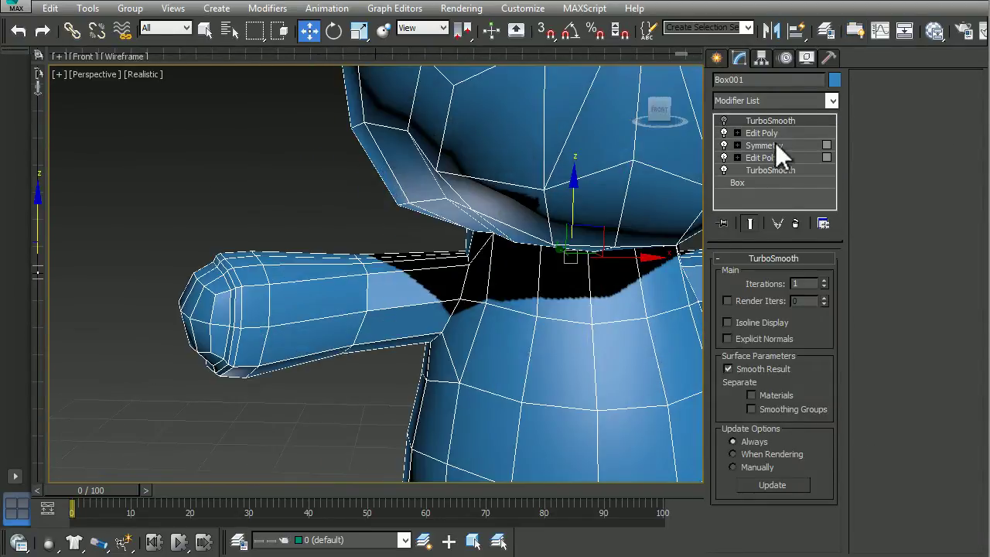
left_click(761, 133)
left_click(359, 30)
scroll(442, 343, "down", 3)
middle_click_drag(442, 342, 422, 283, "alt")
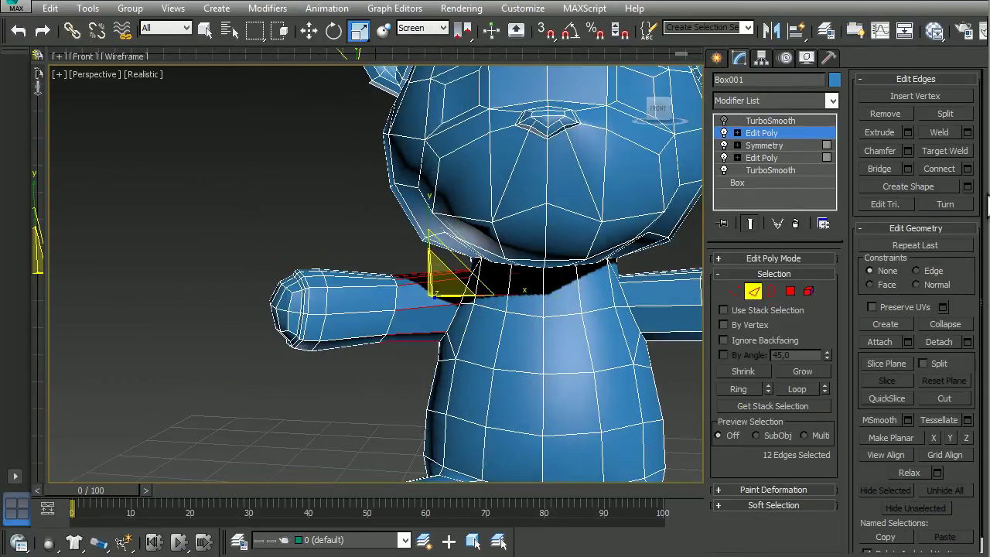
scroll(422, 283, "up", 2)
scroll(359, 383, "down", 3)
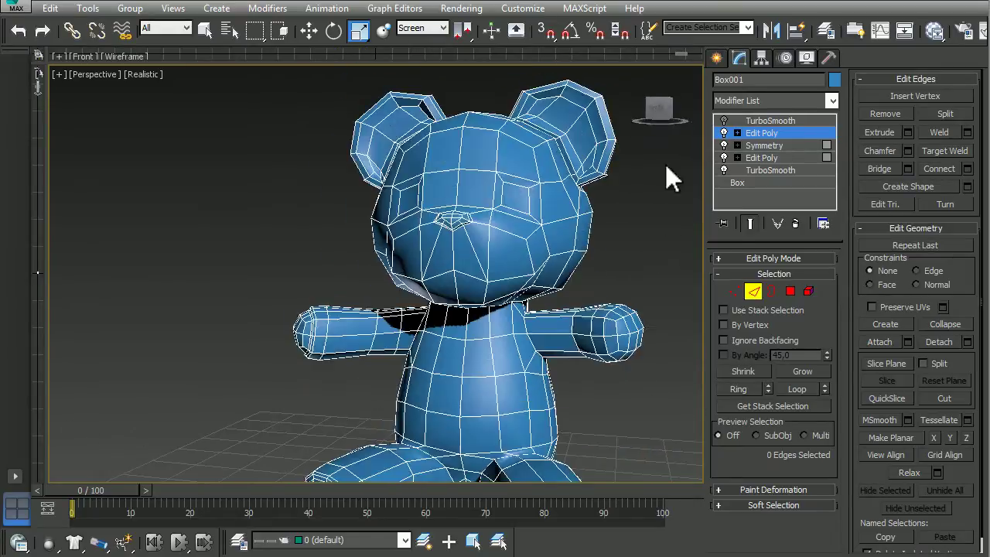
left_click(665, 164)
Select the side and armpit vertices where the arm joins the body.
mouse_move(666, 164)
middle_mouse_down("alt")
mouse_move(425, 420)
mouse_move(604, 207)
mouse_move(482, 347)
mouse_move(513, 338)
mouse_move(471, 305)
mouse_move(515, 281)
mouse_move(438, 328)
middle_mouse_up("alt")
left_click(734, 291)
left_click(438, 329, "ctrl")
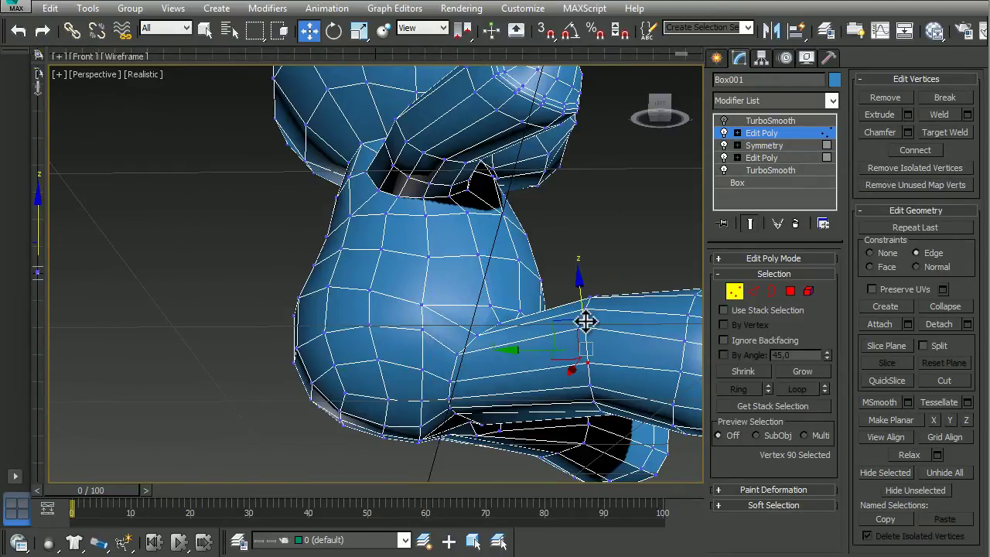
mouse_move(585, 322)
middle_mouse_down("alt")
mouse_move(654, 327)
mouse_move(387, 336)
mouse_move(663, 376)
mouse_move(532, 354)
mouse_move(537, 371)
middle_mouse_up("alt")
left_click(532, 354)
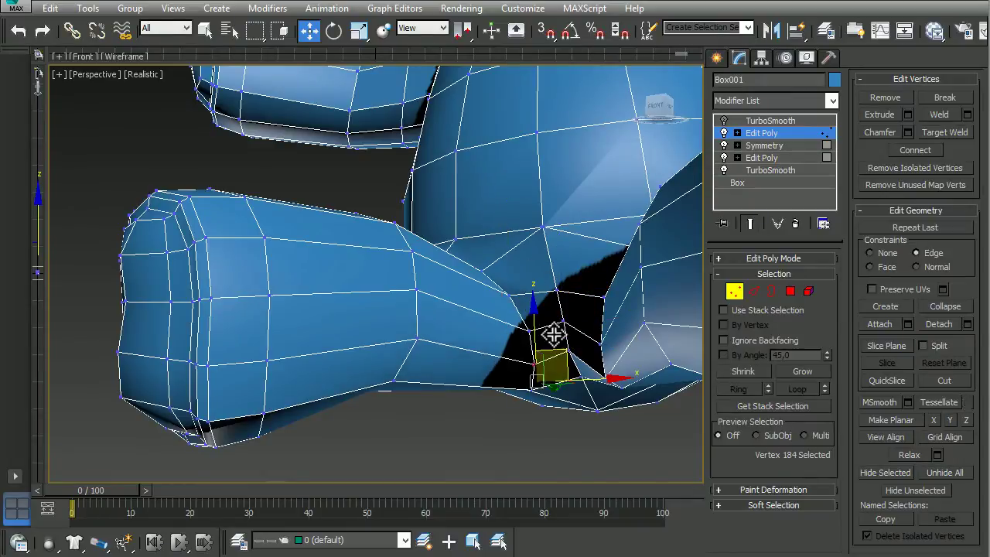
mouse_move(554, 334)
middle_mouse_down("alt")
mouse_move(536, 335)
mouse_move(515, 361)
mouse_move(536, 369)
middle_mouse_up("alt")
left_click(515, 360, "ctrl")
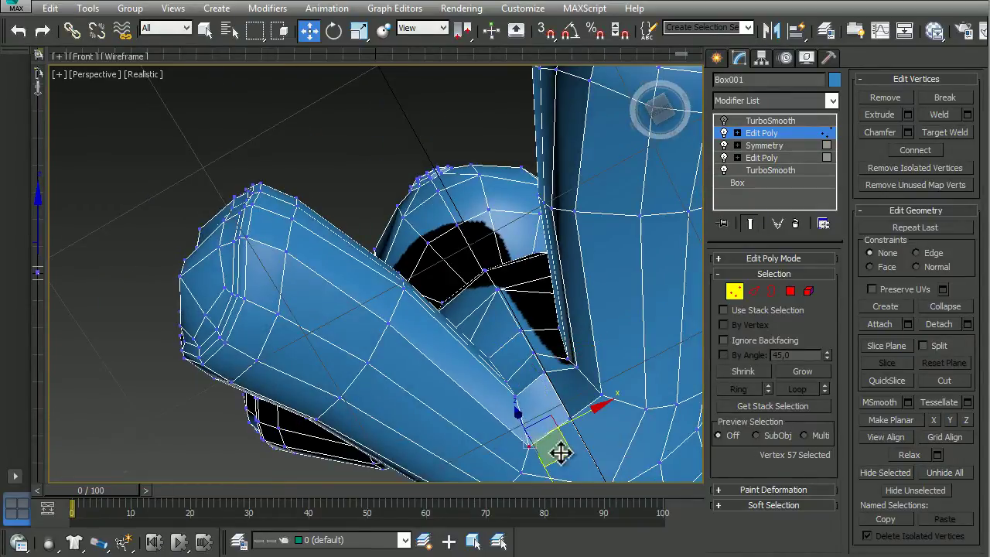
mouse_move(560, 453)
middle_mouse_down("alt")
mouse_move(599, 381)
mouse_move(504, 358)
mouse_move(606, 371)
mouse_move(546, 164)
mouse_move(466, 301)
middle_mouse_up("alt")
left_click(547, 164)
Cut new edges through the underarm faces.
key("alt+c")
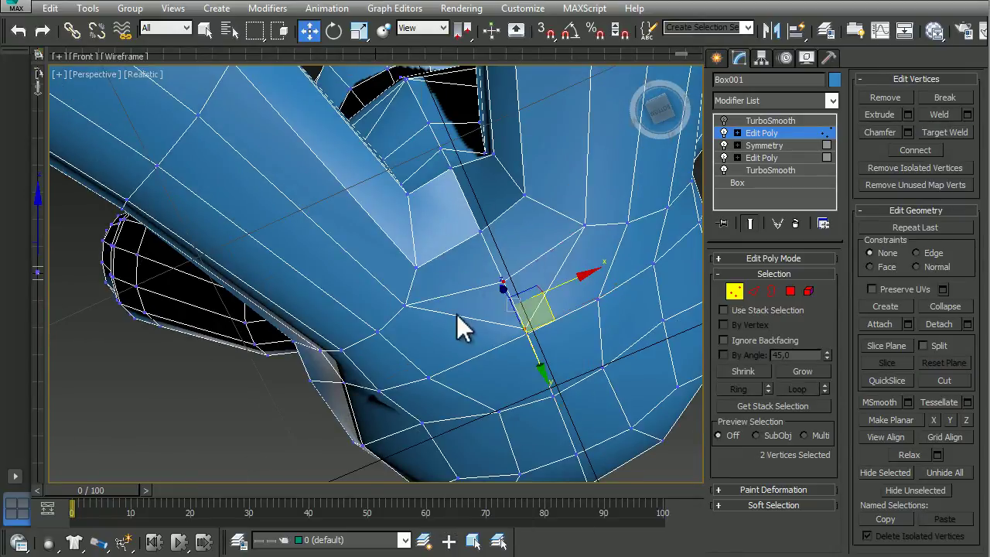
mouse_move(547, 308)
middle_mouse_down("alt")
mouse_move(491, 367)
mouse_move(376, 146)
middle_mouse_up("alt")
key("alt+c")
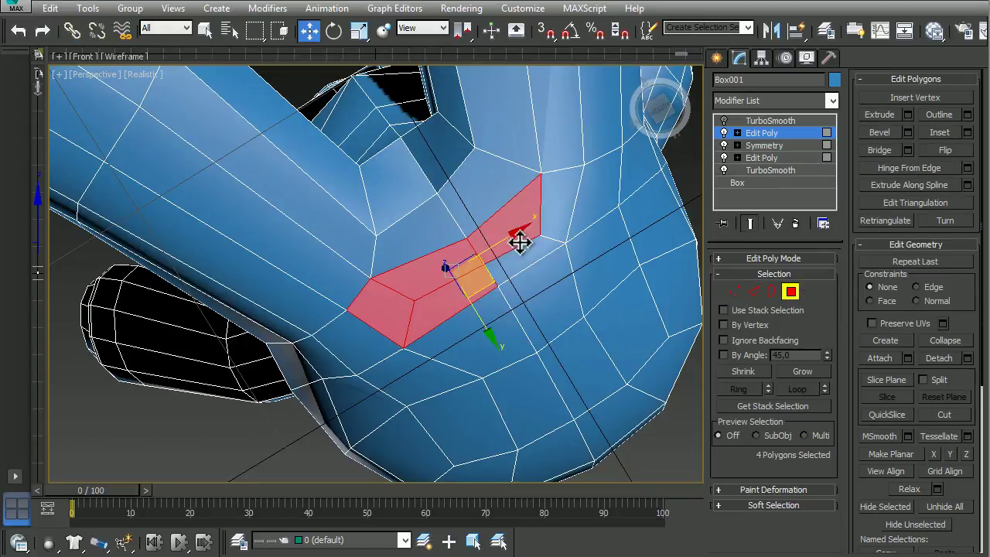
scroll(648, 459, "down", 10)
mouse_move(508, 276)
middle_mouse_down("alt")
mouse_move(541, 358)
mouse_move(654, 283)
mouse_move(725, 119)
middle_mouse_up("alt")
scroll(542, 358, "down", 5)
scroll(484, 376, "up", 4)
scroll(451, 370, "up", 6)
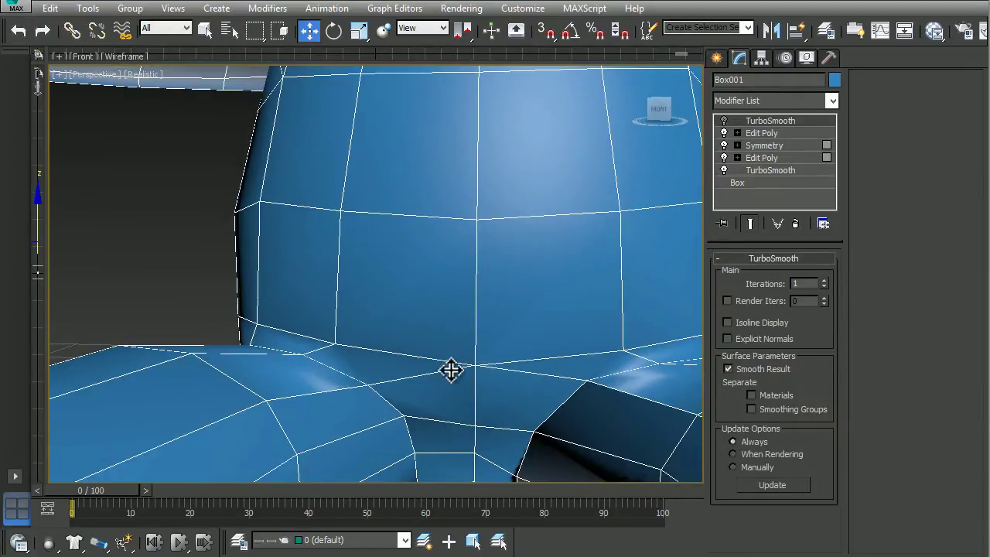
Cut new edges across the bear's chest.
right_click(389, 354)
left_click(377, 400)
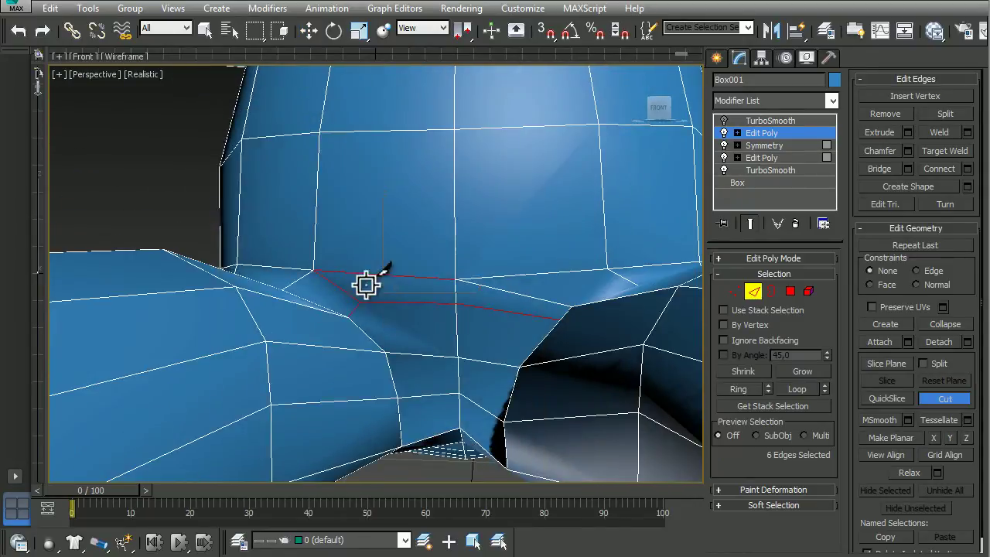
scroll(400, 317, "down", 5)
scroll(416, 347, "up", 3)
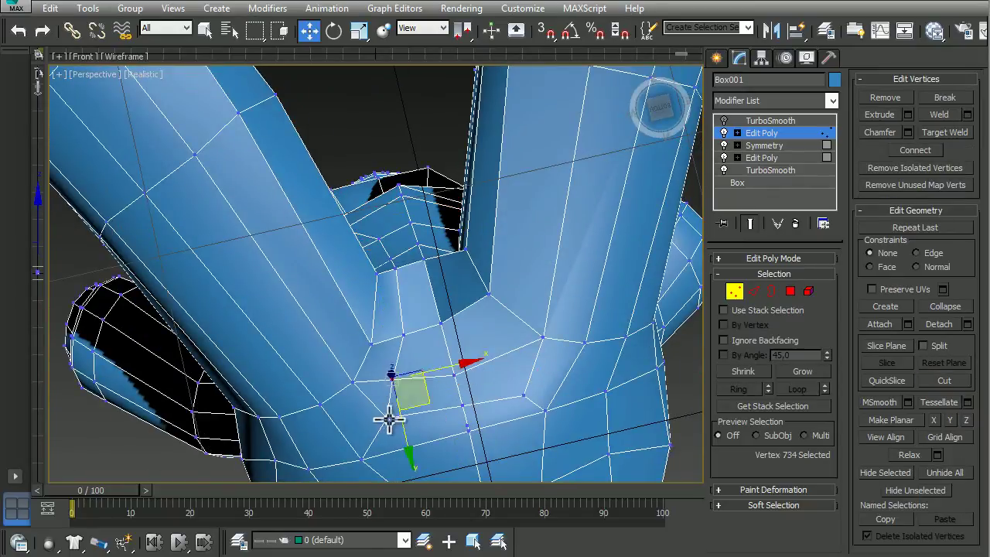
Adjust the underarm vertices and cut a line down the bear's face.
left_click(388, 391)
left_click(585, 341, "ctrl")
right_click(585, 341)
left_click(484, 230)
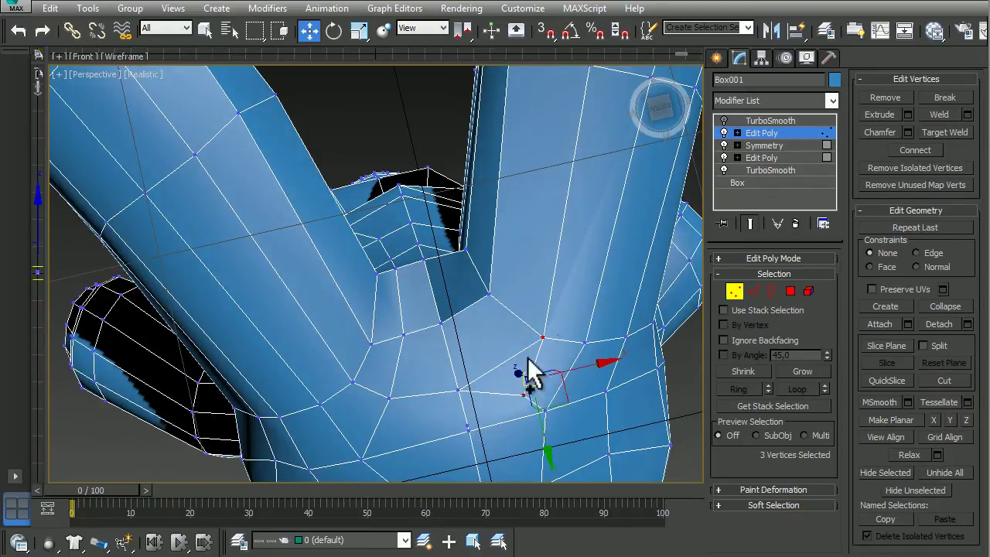
middle_click_drag(530, 371, 473, 287, "alt")
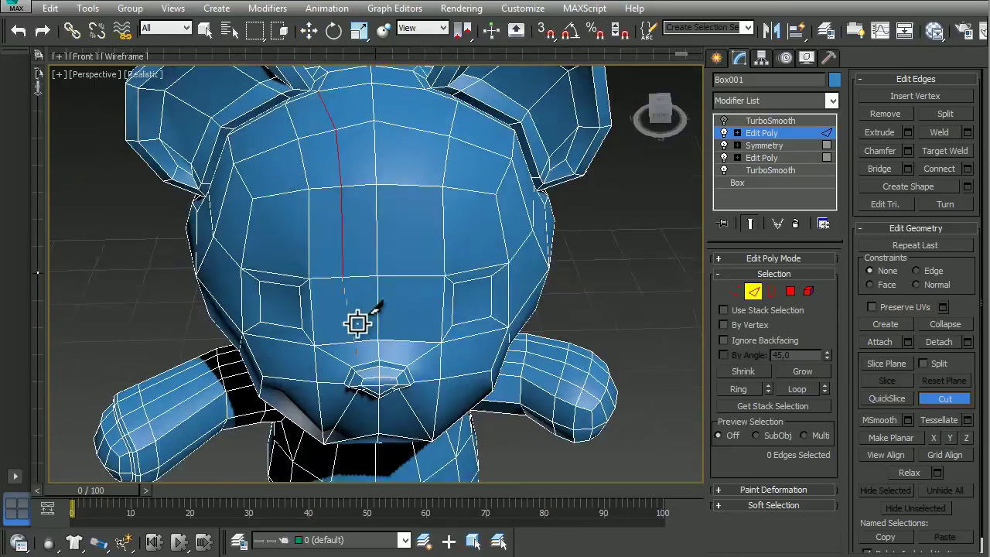
middle_click_drag(357, 323, 356, 286, "alt")
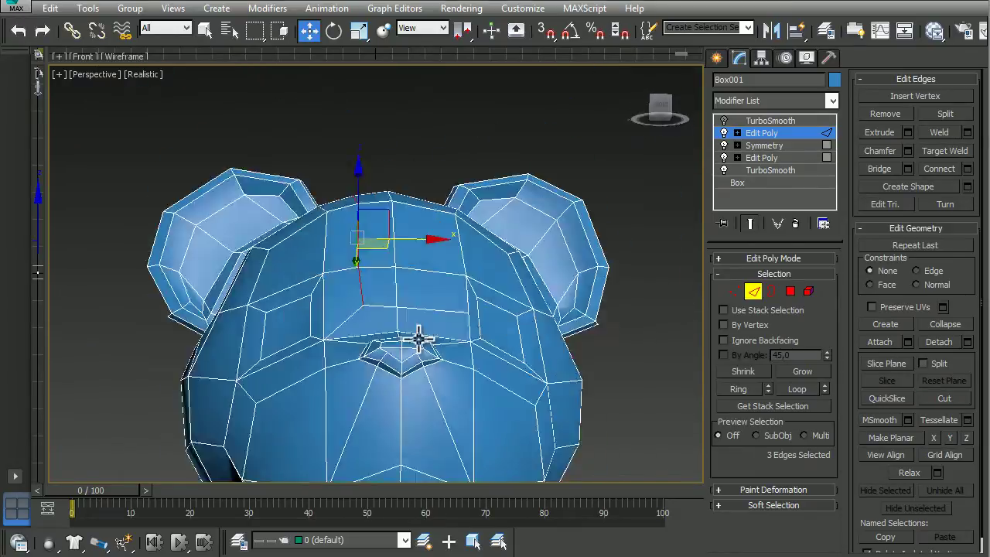
left_click(375, 378)
Cut new edges across the top of the head.
mouse_move(342, 149)
middle_mouse_down("alt")
mouse_move(375, 379)
mouse_move(320, 376)
middle_mouse_up("alt")
right_click(293, 274)
left_click(309, 250)
left_click(497, 397)
left_click(370, 422)
left_click(365, 375)
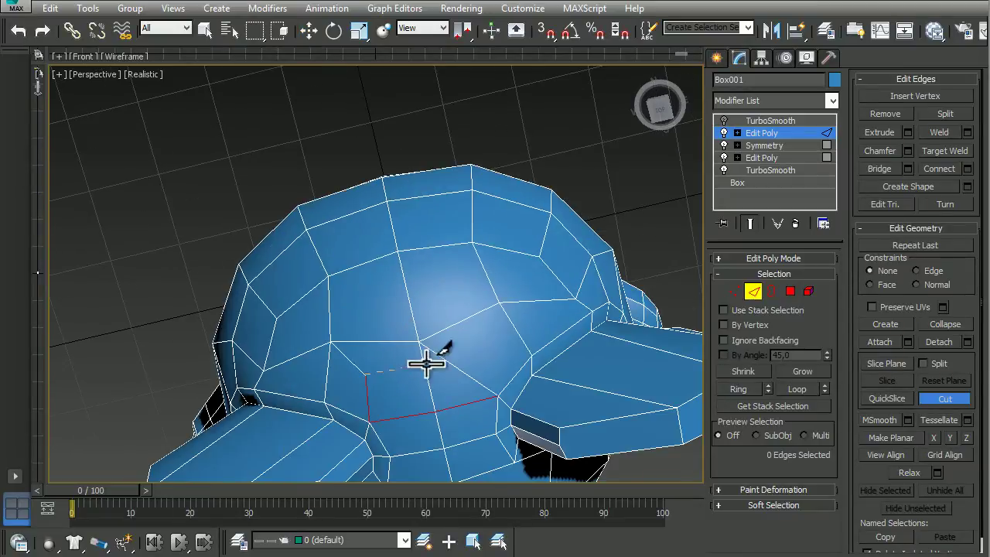
Add a Symmetry modifier mirroring on X with Flip on.
mouse_move(248, 365)
middle_mouse_down("alt")
mouse_move(431, 371)
mouse_move(470, 270)
middle_mouse_up("alt")
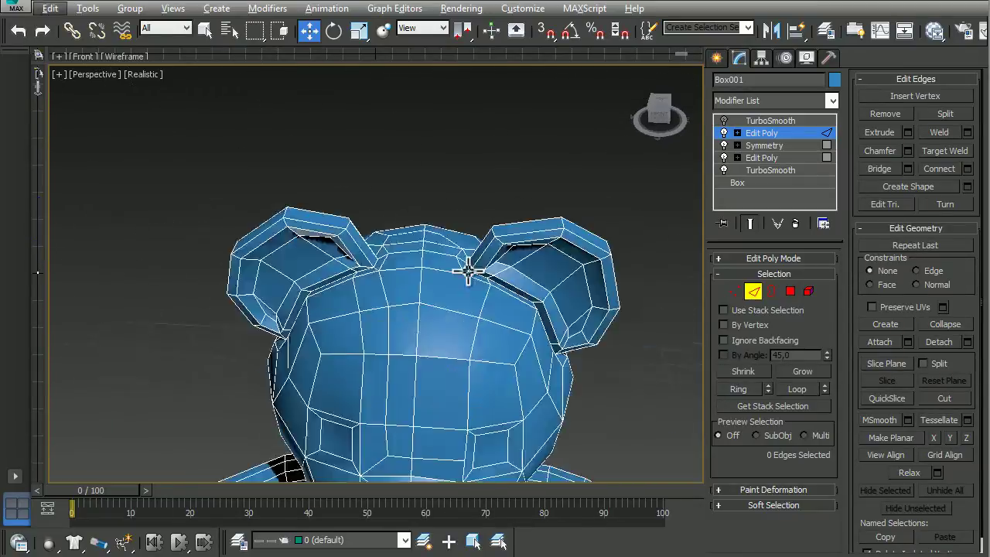
left_click(759, 105)
middle_click_drag(402, 324, 462, 389, "alt")
Add a new Edit Poly modifier above the Symmetry modifier.
key("1")
scroll(420, 338, "up", 3)
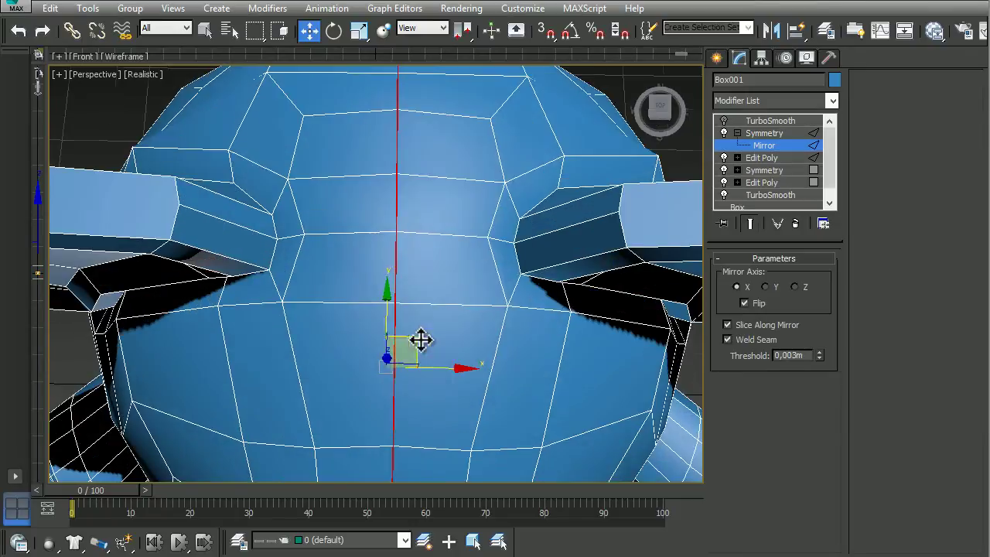
scroll(437, 382, "down", 3)
scroll(436, 383, "up", 3)
middle_click_drag(419, 316, 420, 348, "alt")
scroll(420, 348, "down", 4)
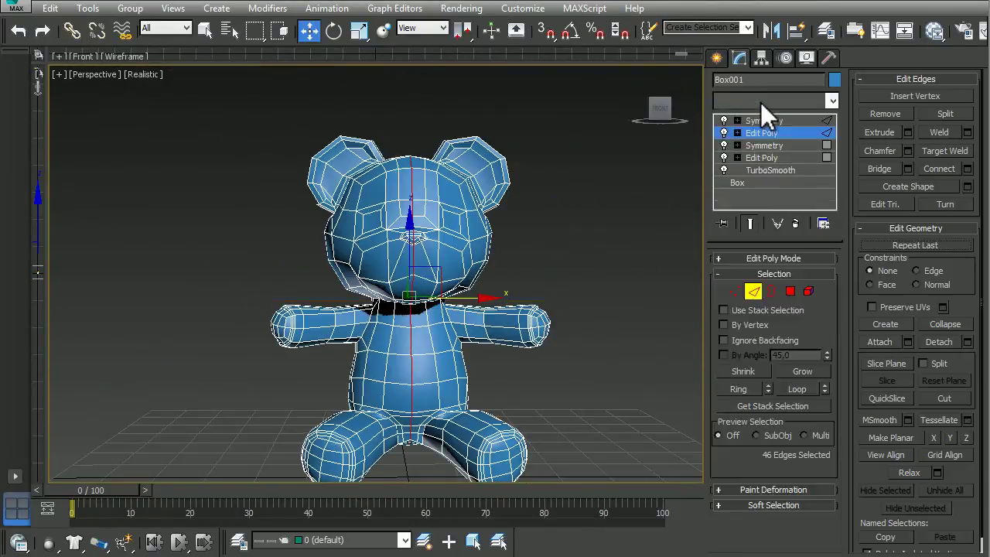
left_click(760, 102)
Add TurboSmooth on top by searching 'tu', and show edged faces.
scroll(581, 292, "up", 3)
middle_click_drag(482, 261, 449, 400, "alt")
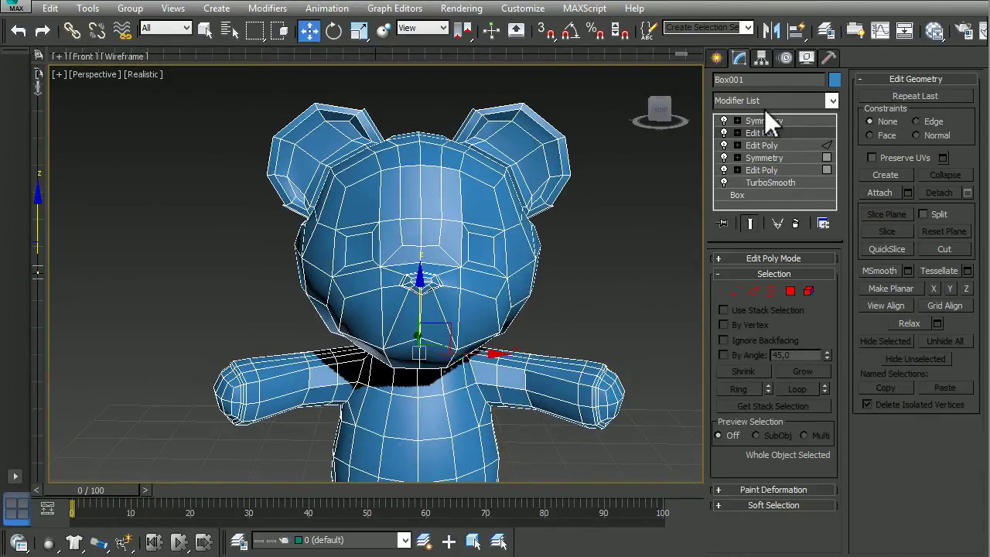
left_click(755, 101)
type("tu")
key("Return")
left_click(642, 296)
mouse_move(642, 295)
middle_mouse_down("alt")
mouse_move(463, 350)
mouse_move(463, 325)
middle_mouse_up("alt")
scroll(463, 325, "down", 2)
key("q")
key("F4")
scroll(462, 325, "up", 3)
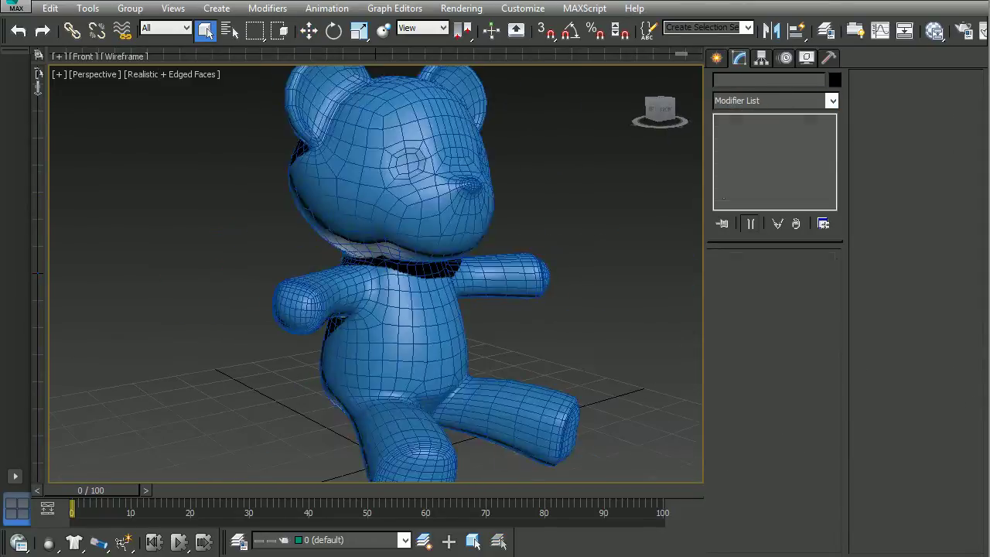
key("ctrl+a")
Turn on Soft Selection for the arm-end edges in the Edit Poly.
scroll(439, 270, "up", 1)
left_click(761, 132)
scroll(400, 270, "up", 3)
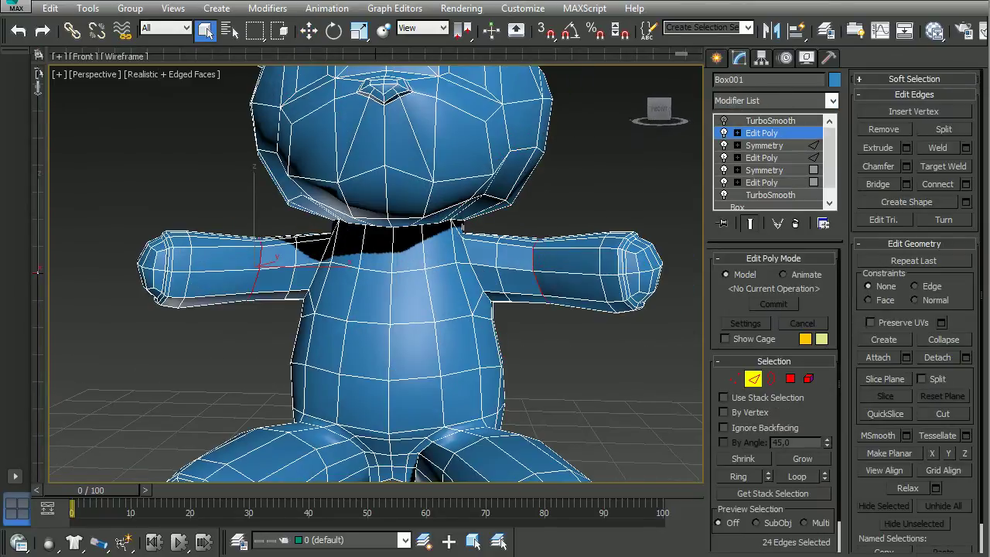
left_click(914, 79)
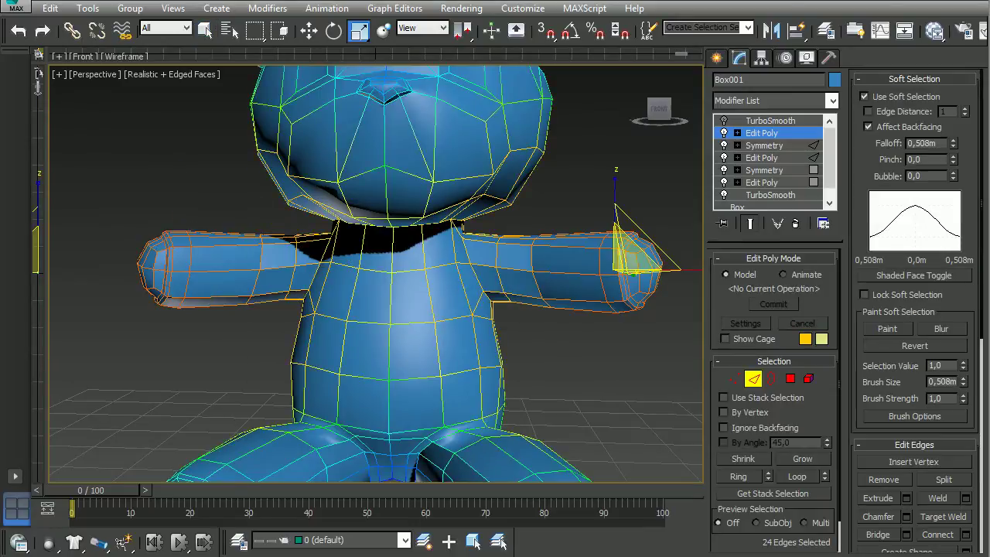
scroll(541, 293, "down", 4)
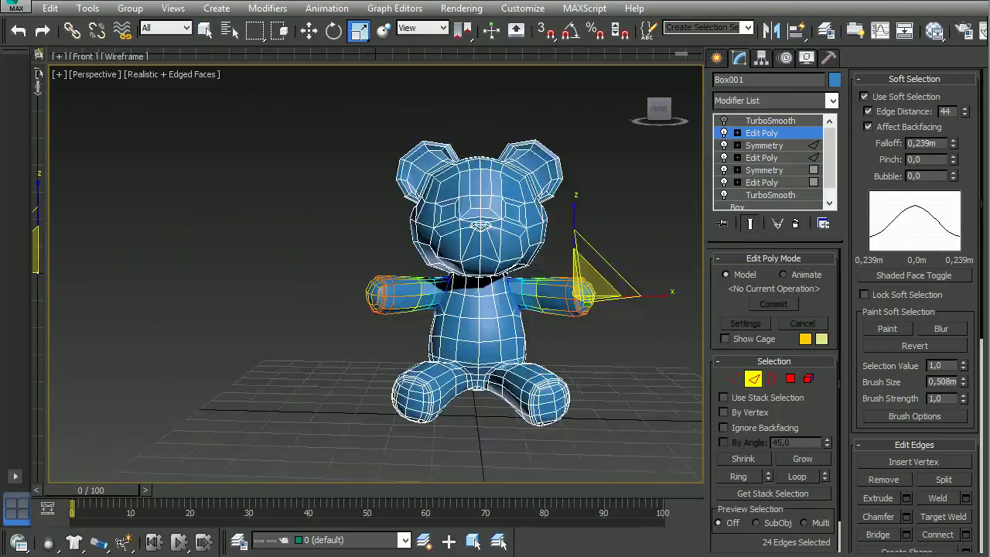
middle_click_drag(387, 270, 464, 263, "alt")
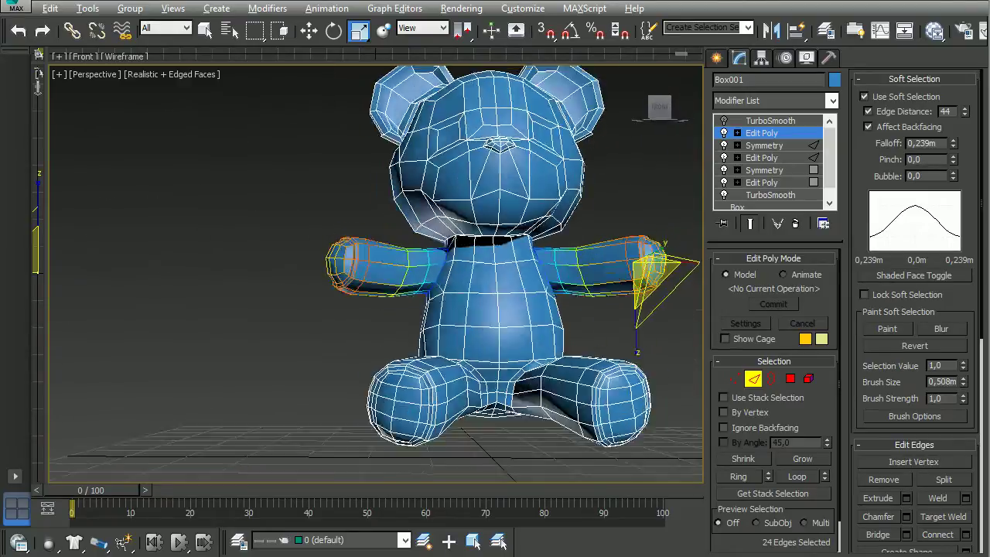
scroll(377, 274, "up", 5)
Select and move the vertices in the gap between the legs.
key("1")
key("w")
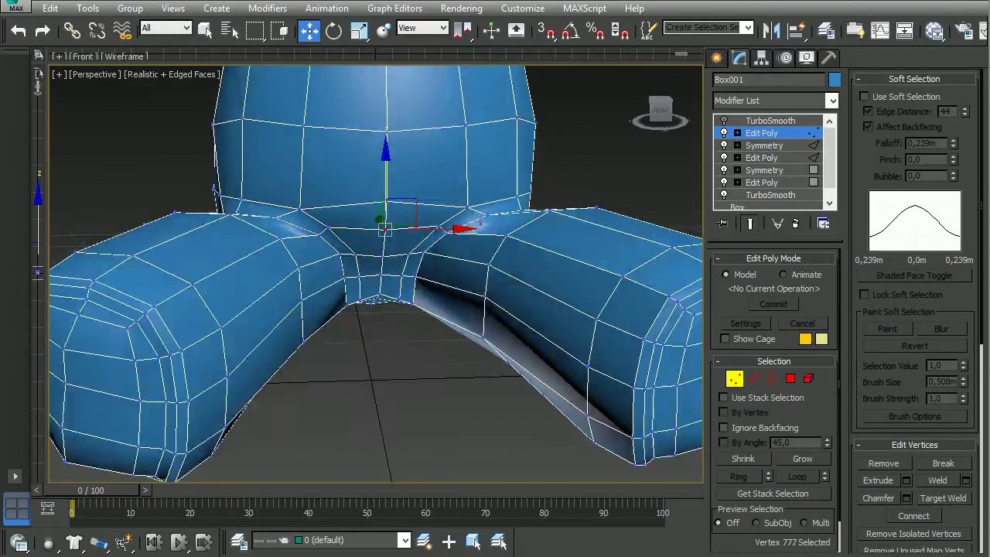
middle_click_drag(386, 271, 403, 255, "alt")
left_click_drag(325, 201, 402, 255)
mouse_move(371, 263)
middle_mouse_down("alt")
mouse_move(294, 248)
mouse_move(371, 232)
middle_mouse_up("alt")
left_click(348, 247, "alt")
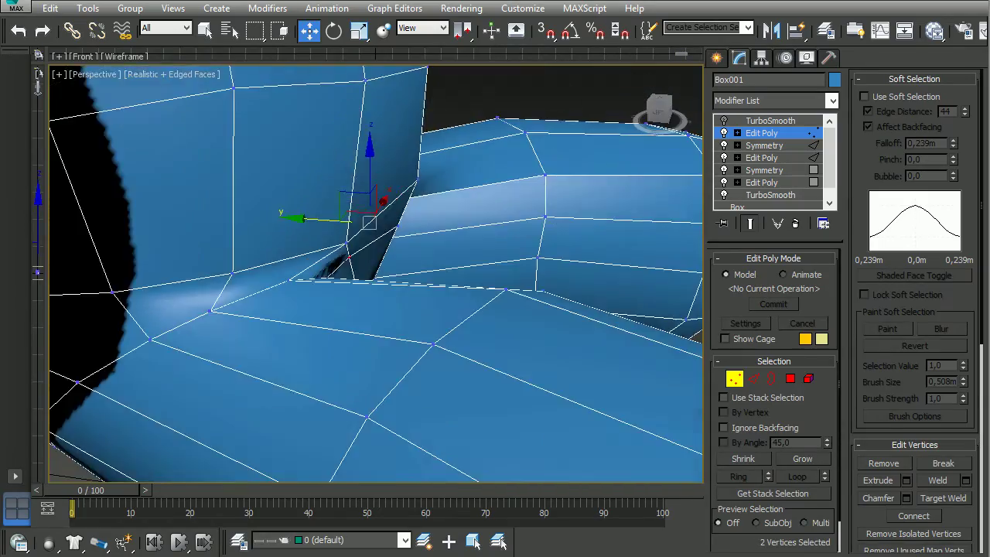
scroll(376, 274, "down", 3)
middle_click_drag(376, 274, 377, 232, "alt")
left_click(387, 223)
Add a Push modifier above the seam edges via the Modifier List ('pu').
scroll(386, 223, "down", 3)
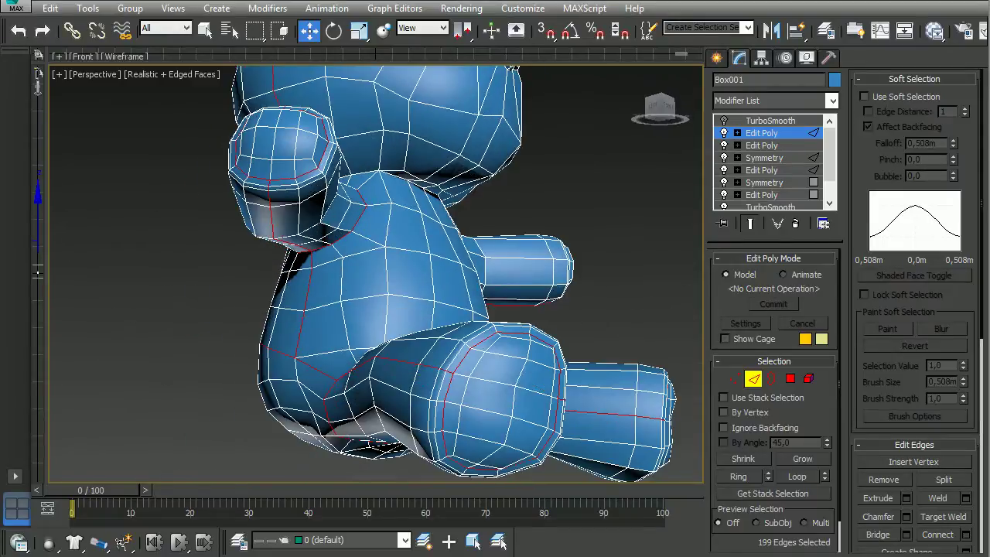
middle_click_drag(387, 350, 495, 352, "alt")
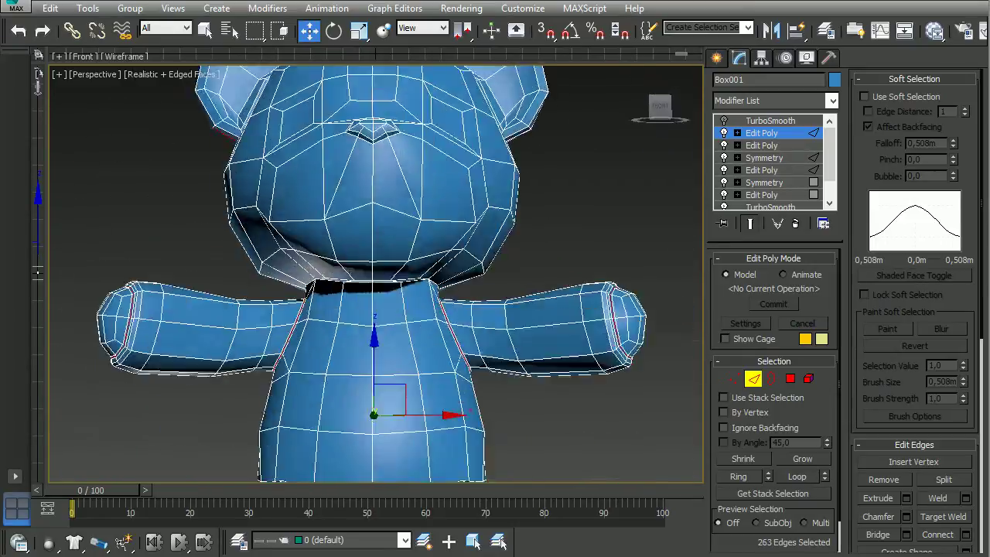
left_click(774, 100)
type("pu")
key("Return")
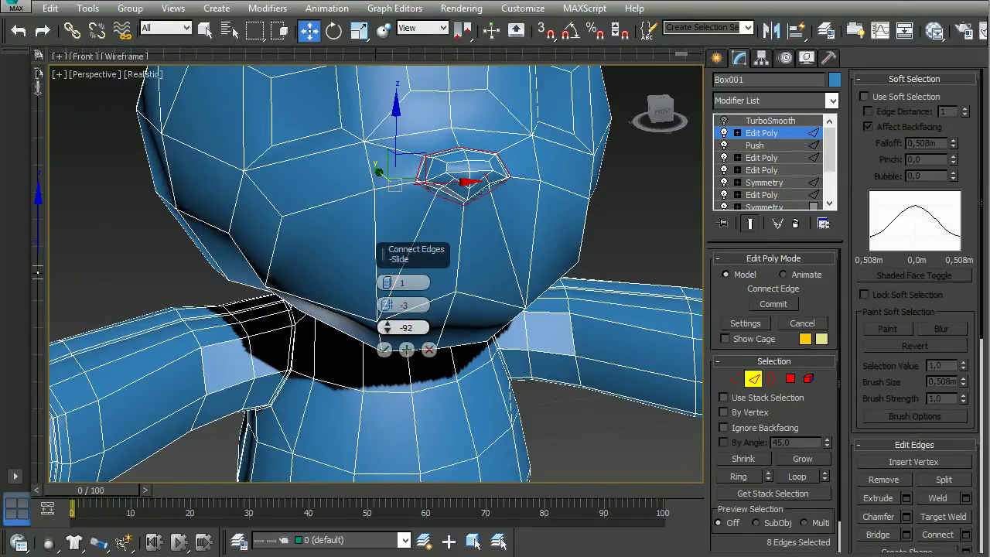
Cut new edges into the muzzle around the recessed nose.
scroll(915, 309, "down", 5)
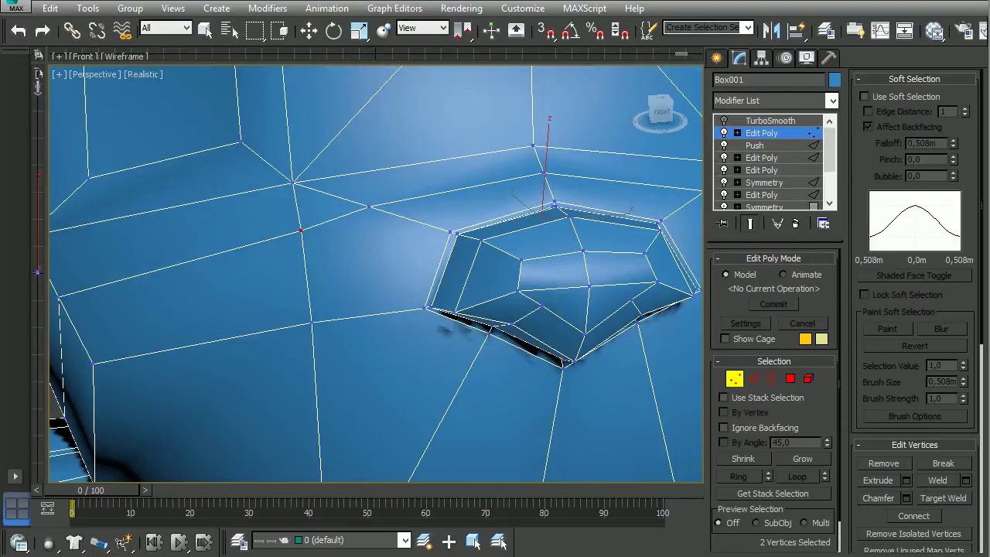
key("alt+c")
key("w")
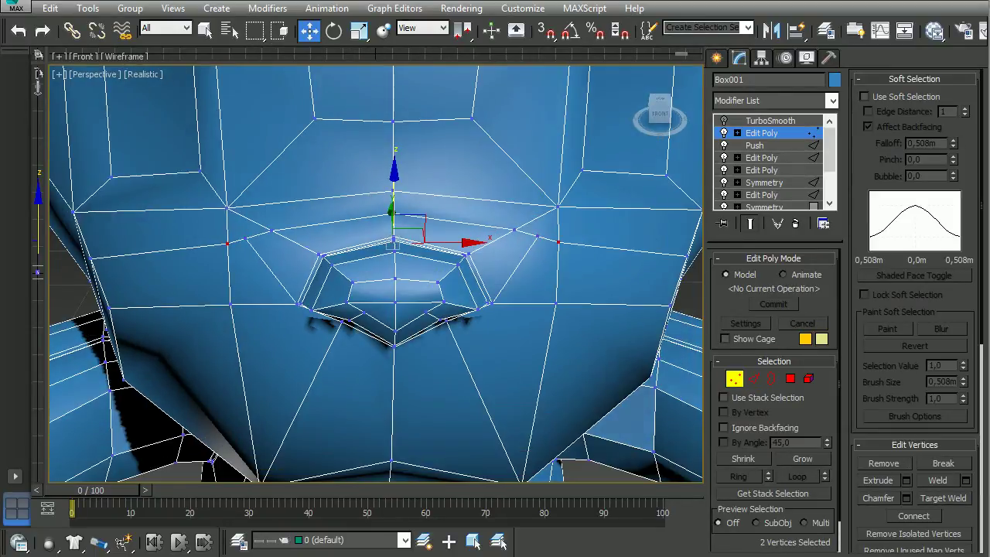
scroll(915, 310, "down", 3)
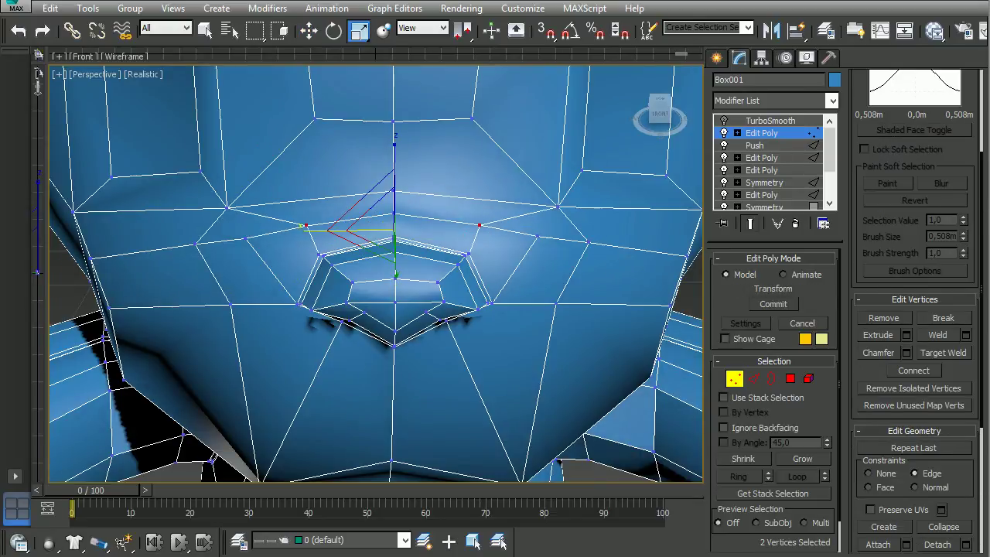
scroll(376, 274, "down", 5)
key("2")
mouse_move(376, 274)
middle_mouse_down("alt")
mouse_move(340, 279)
mouse_move(363, 273)
middle_mouse_up("alt")
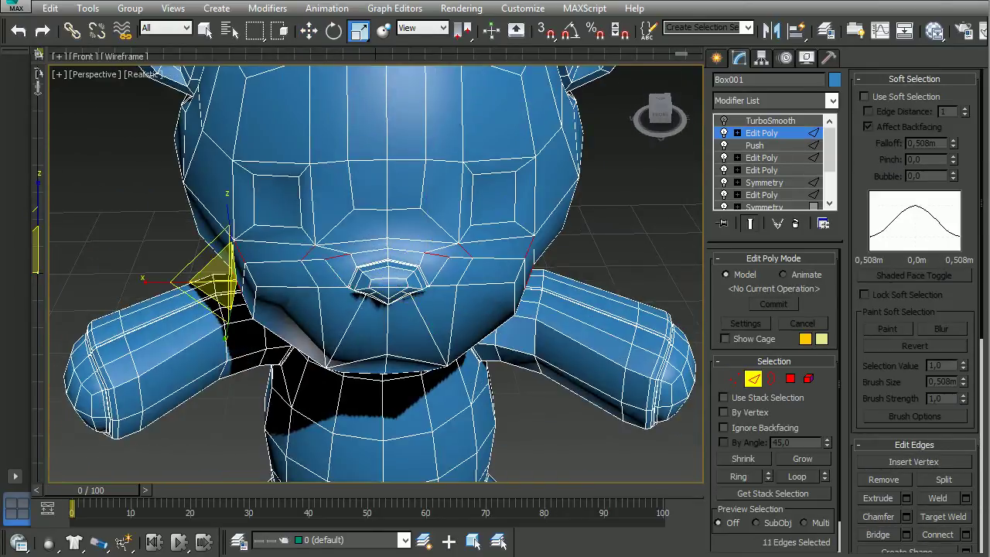
scroll(322, 227, "up", 2)
key("ctrl+d")
scroll(323, 226, "up", 3)
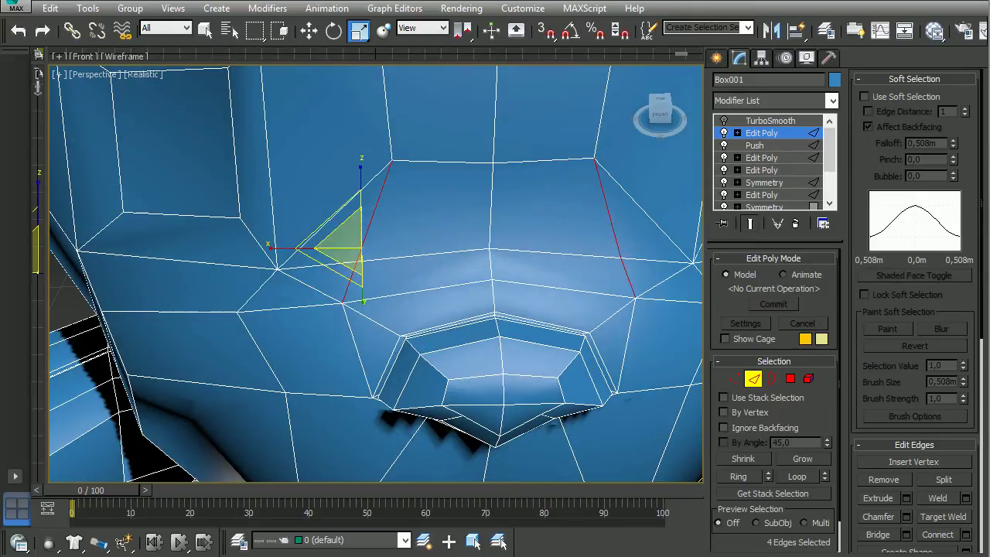
middle_click_drag(331, 232, 579, 287, "alt")
right_click(579, 287)
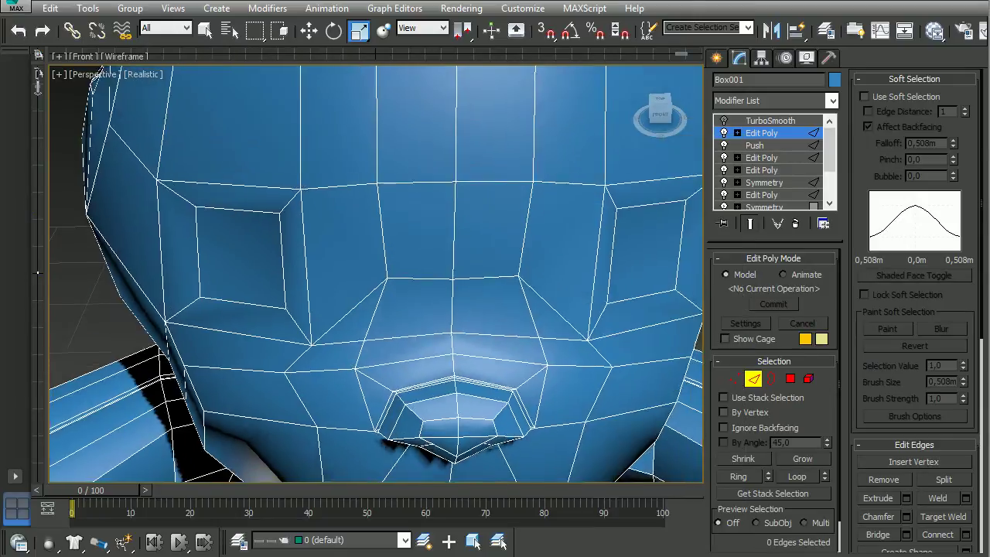
Reframe the face and select the triangular faces beside the muzzle for reshaping.
scroll(338, 250, "up", 2)
right_click(339, 250)
middle_click_drag(339, 250, 363, 263, "alt")
key("4")
left_click(352, 313)
left_click(557, 309, "ctrl")
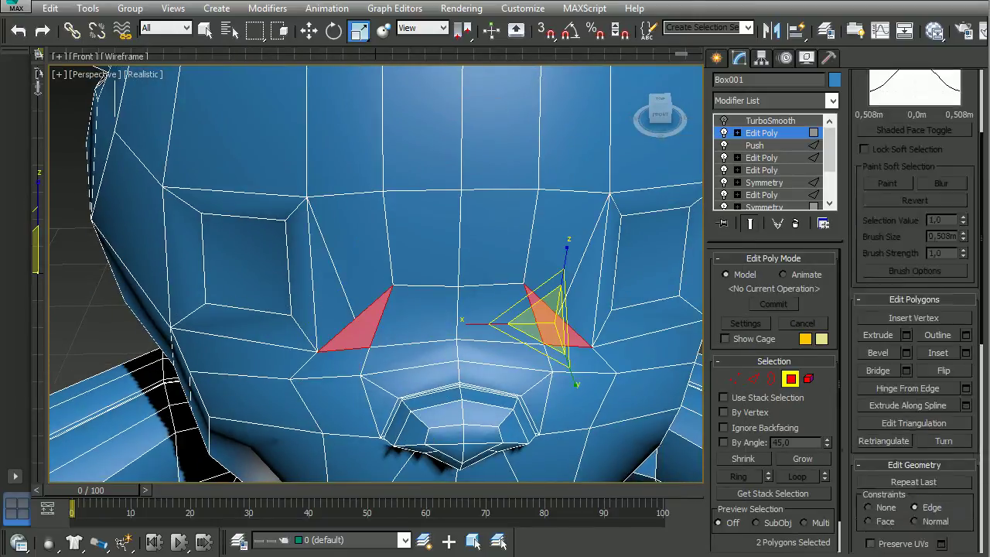
Select a face on the muzzle near the nose, then switch to vertex editing.
key("w")
middle_click_drag(386, 270, 464, 247, "alt")
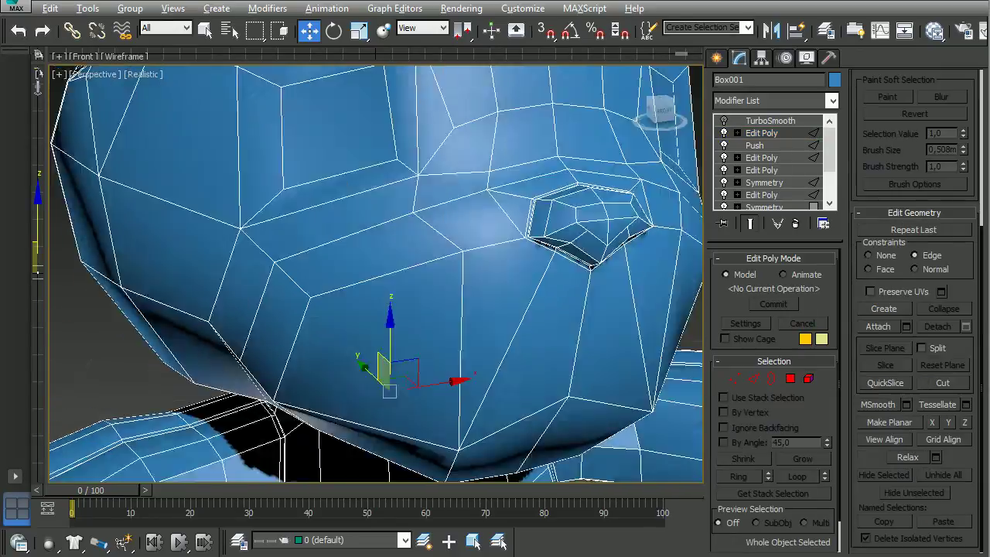
left_click(483, 241)
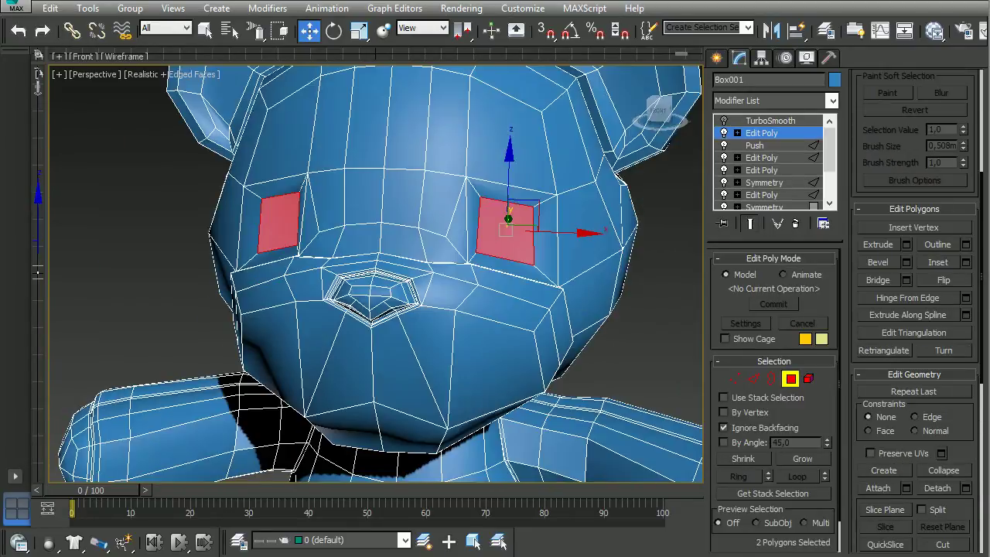
key("1")
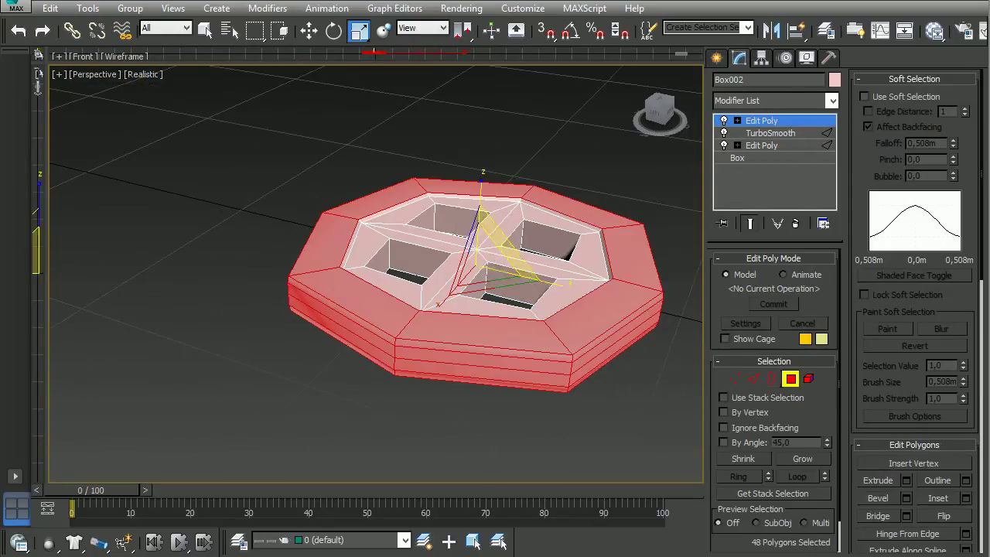
Bring up the options menu for the button's top Edit Poly modifier.
right_click(781, 122)
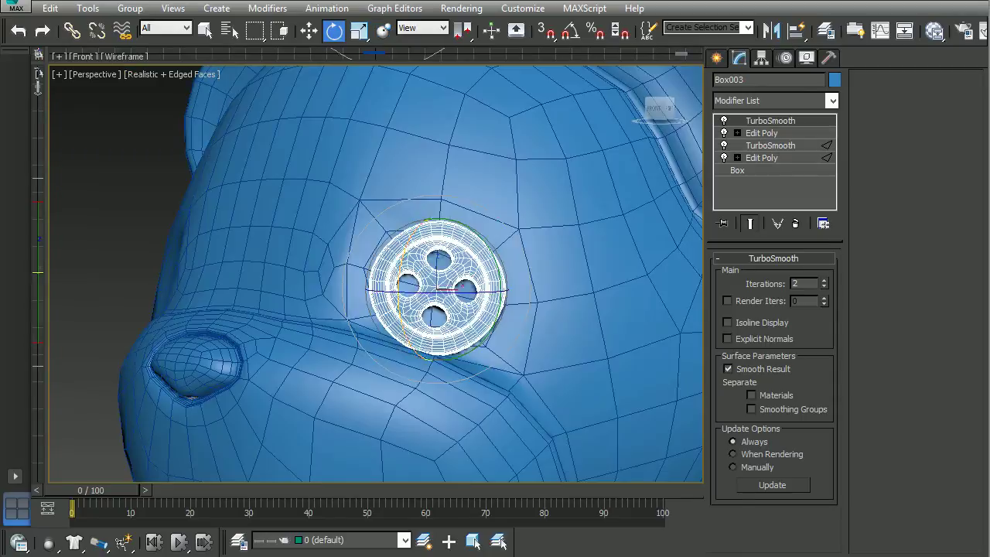
Switch to the Move tool to position the button.
key("w")
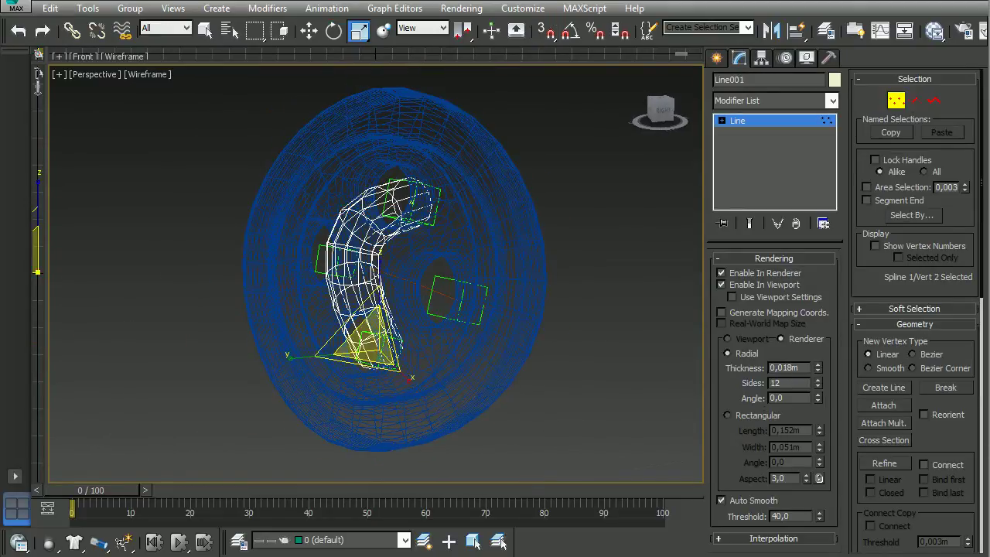
Reshape the thread's vertices with Move, Scale and Rotate in shaded-with-edges display.
key("w")
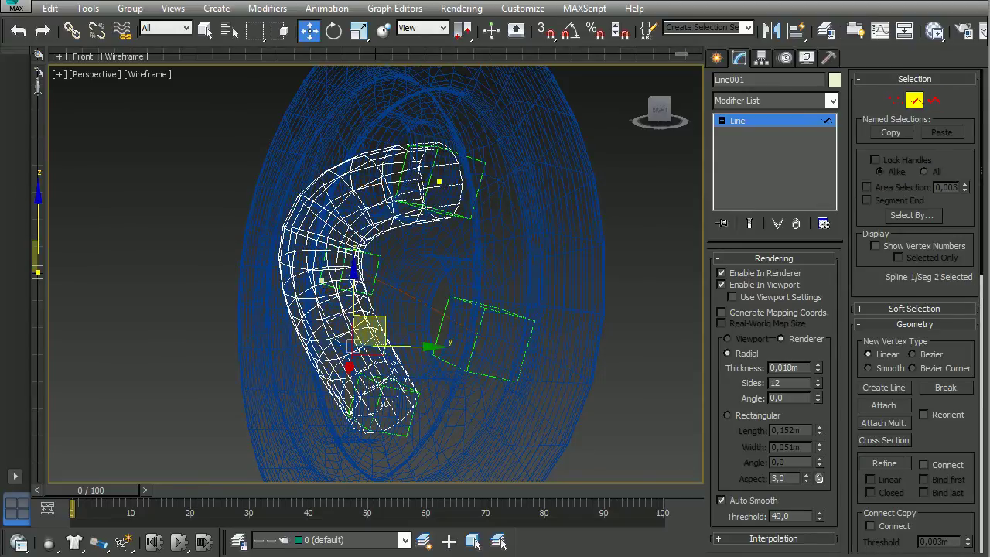
key("F3")
key("1")
key("r")
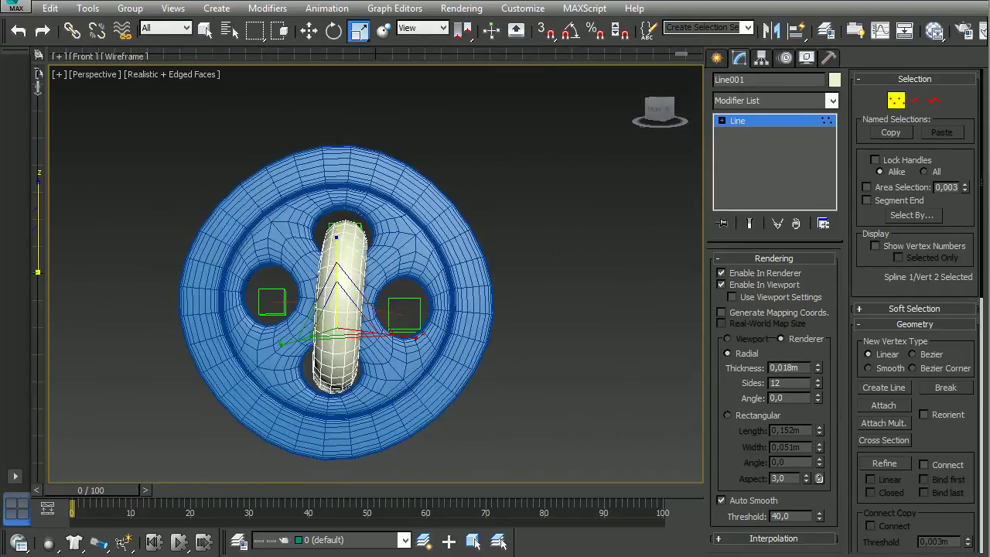
key("e")
key("ctrl+d")
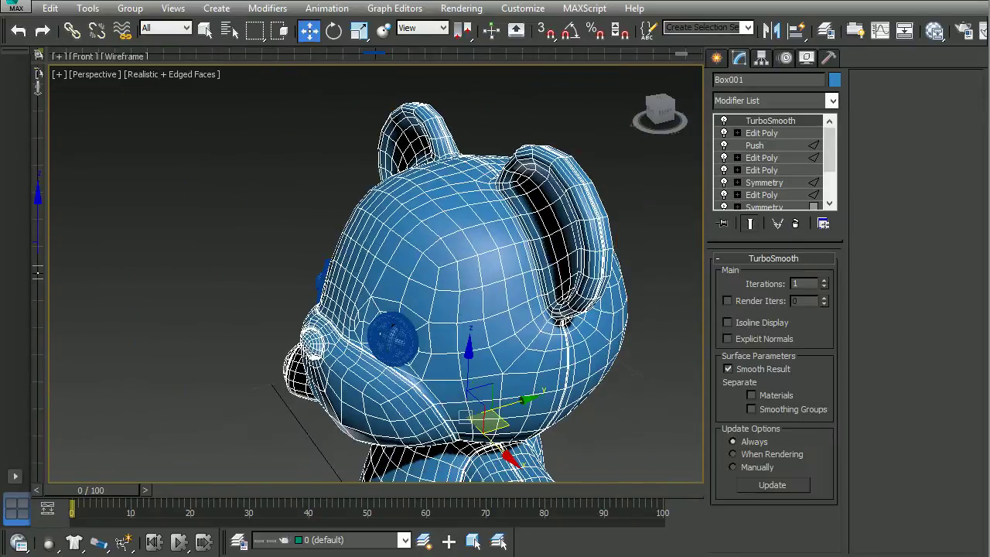
Add an Edit Poly modifier beneath the bear's TurboSmooth and inspect the head from the side.
left_click(773, 100)
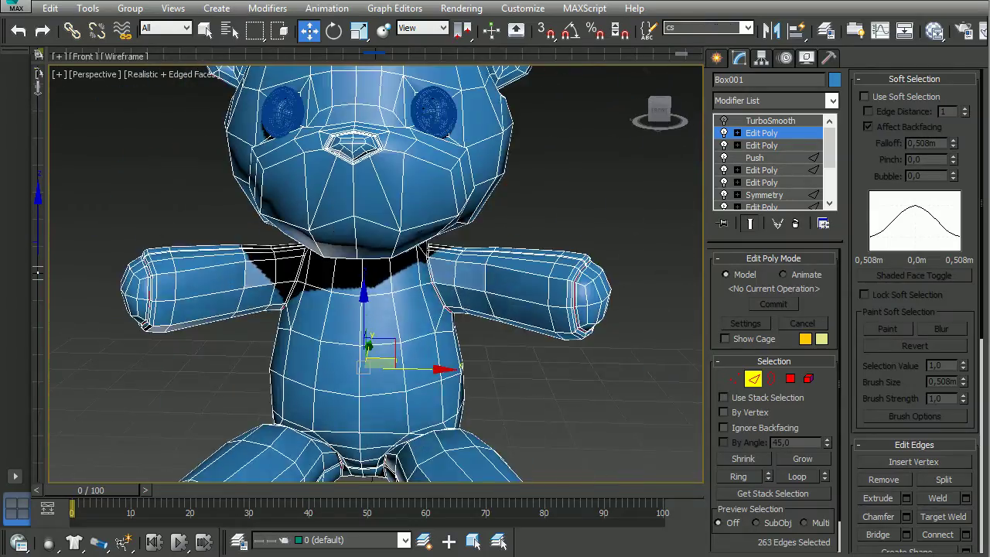
middle_click_drag(371, 309, 503, 441, "alt")
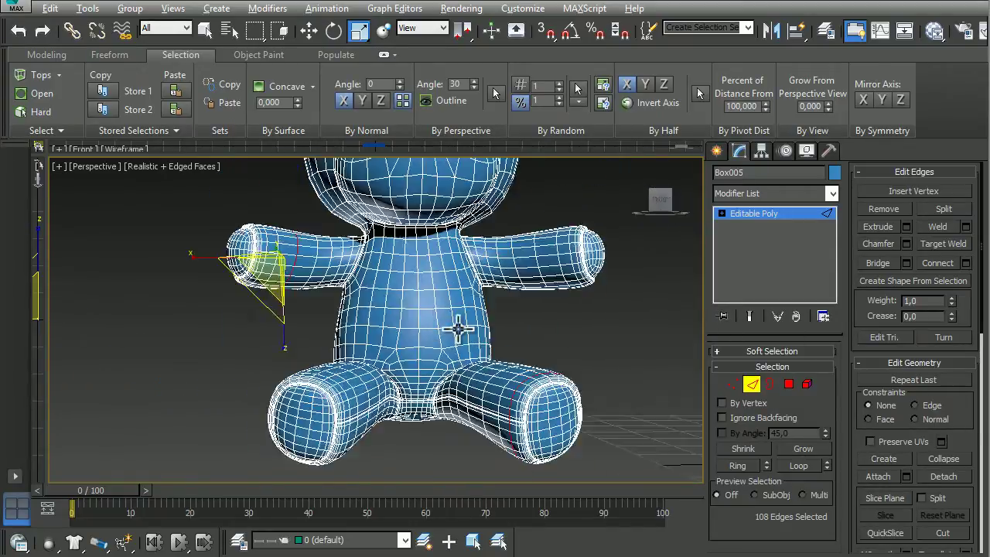
mouse_move(396, 417)
middle_mouse_down("alt")
mouse_move(537, 348)
mouse_move(516, 265)
mouse_move(536, 300)
middle_mouse_up("alt")
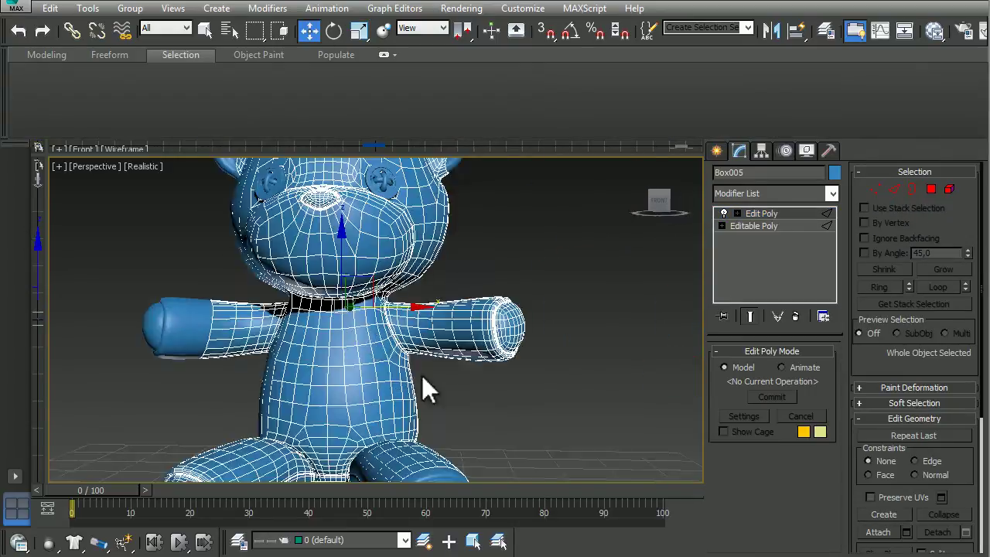
Add a Shell modifier to the bear copy with 0,002m inner and 0,005m outer thickness.
left_click(754, 193)
left_click(763, 271)
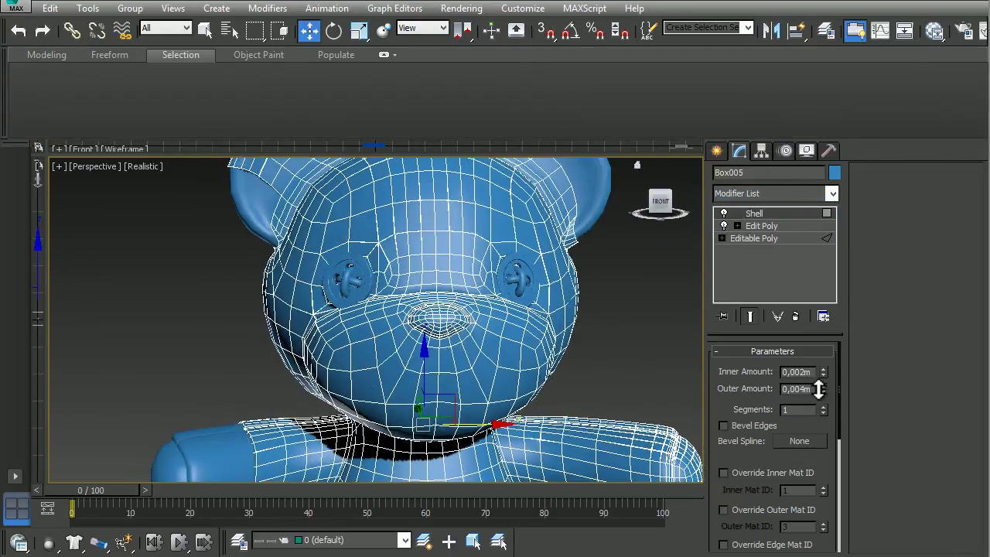
left_click_drag(819, 389, 819, 383)
scroll(456, 310, "down", 5)
middle_click_drag(457, 309, 459, 309, "alt")
scroll(316, 314, "up", 5)
middle_click_drag(316, 314, 348, 238)
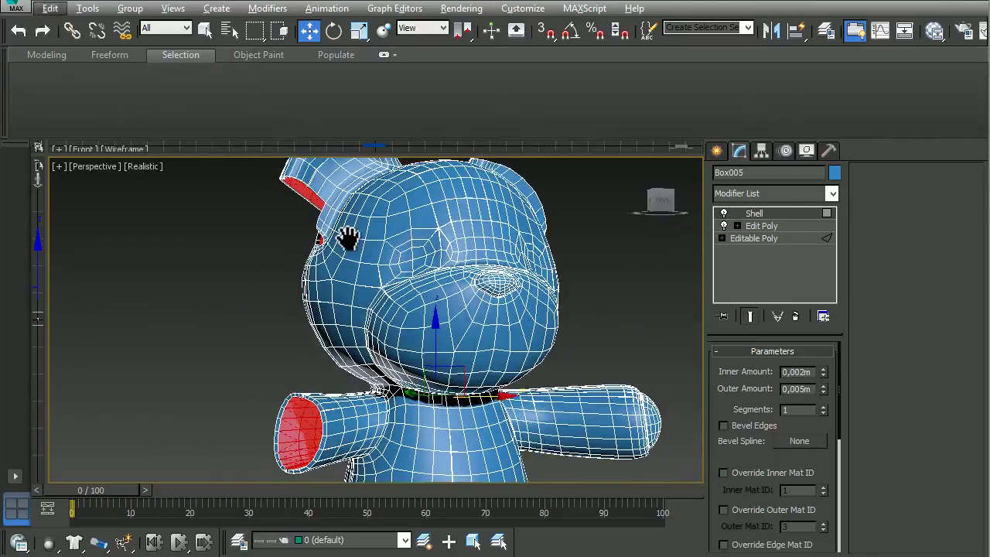
Add an Edit Poly modifier above the Shell.
left_click(750, 192)
right_click(280, 395)
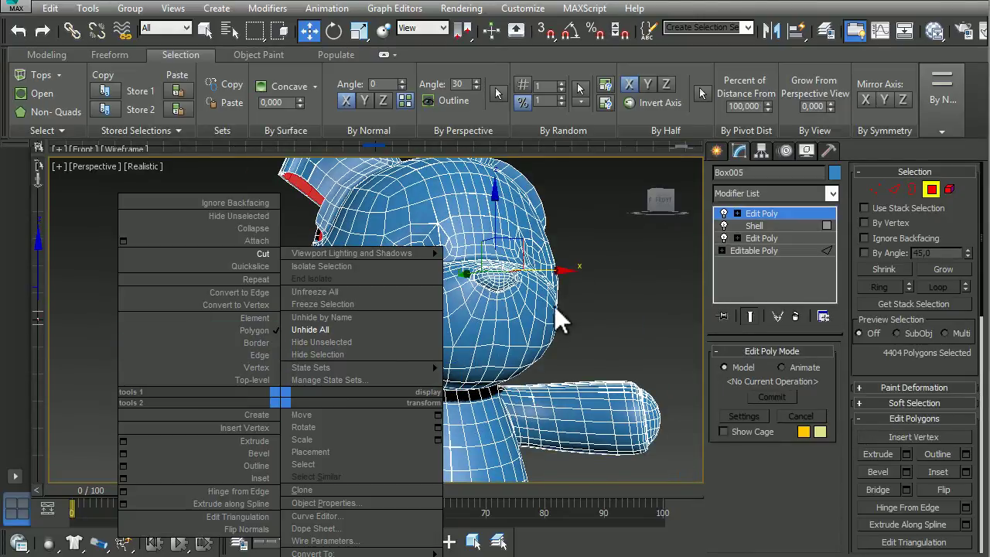
scroll(554, 305, "down", 3)
scroll(464, 309, "down", 3)
scroll(420, 281, "up", 6)
middle_click_drag(420, 281, 420, 434)
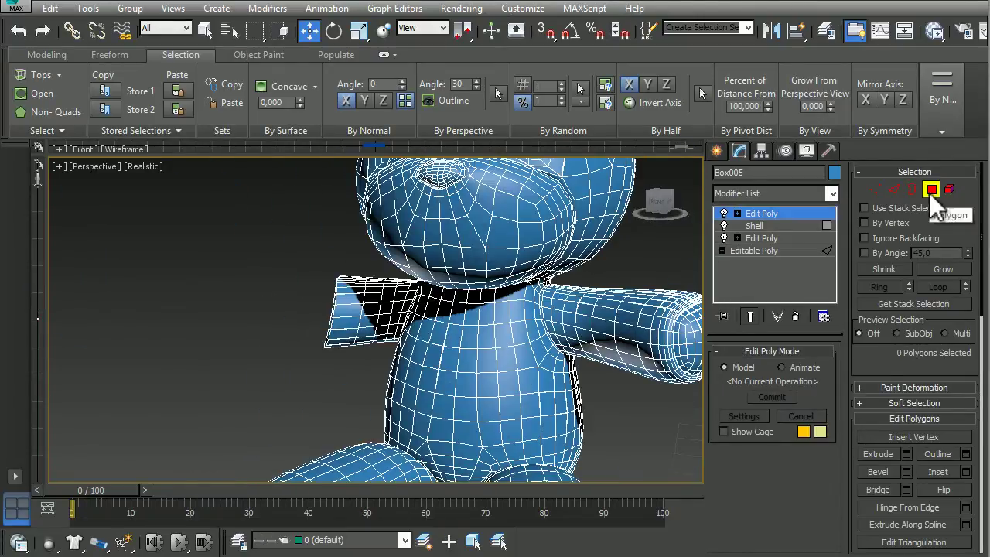
Reselect the patched bear and add another Edit Poly modifier to it.
left_click(755, 193)
left_click(537, 424)
scroll(537, 423, "down", 3)
scroll(459, 367, "down", 2)
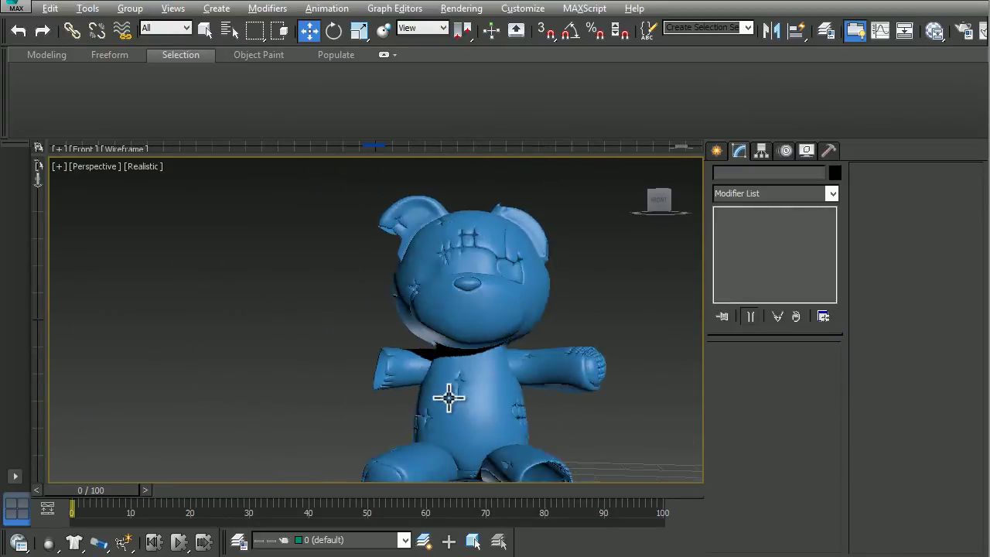
left_click(449, 399)
scroll(387, 415, "up", 3)
scroll(360, 332, "up", 3)
left_click(360, 332)
left_click(755, 195)
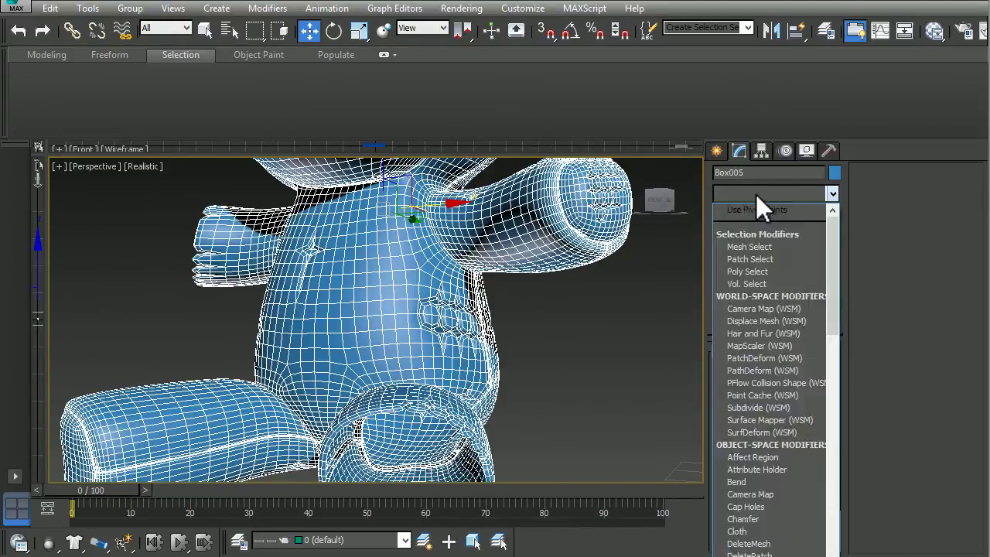
left_click(756, 194)
Select all polygons, then narrow the selection to the arm-end element.
left_click(789, 384)
key("ctrl+a")
key("z")
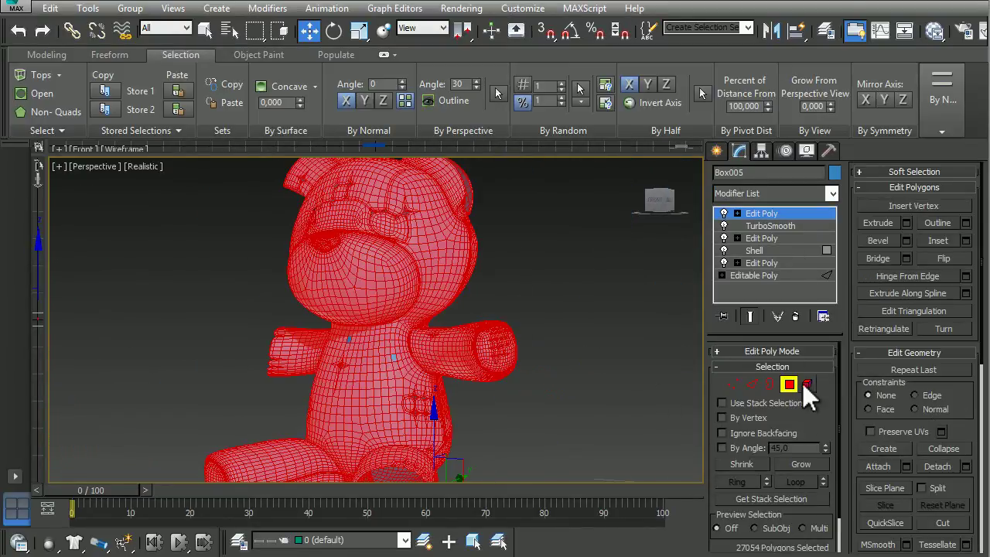
left_click(808, 384)
scroll(402, 324, "down", 2)
mouse_move(431, 431)
middle_mouse_down("alt")
mouse_move(404, 327)
mouse_move(540, 392)
mouse_move(520, 418)
mouse_move(464, 387)
middle_mouse_up("alt")
left_click(540, 392)
Select and frame the other, plain bear.
scroll(573, 374, "down", 5)
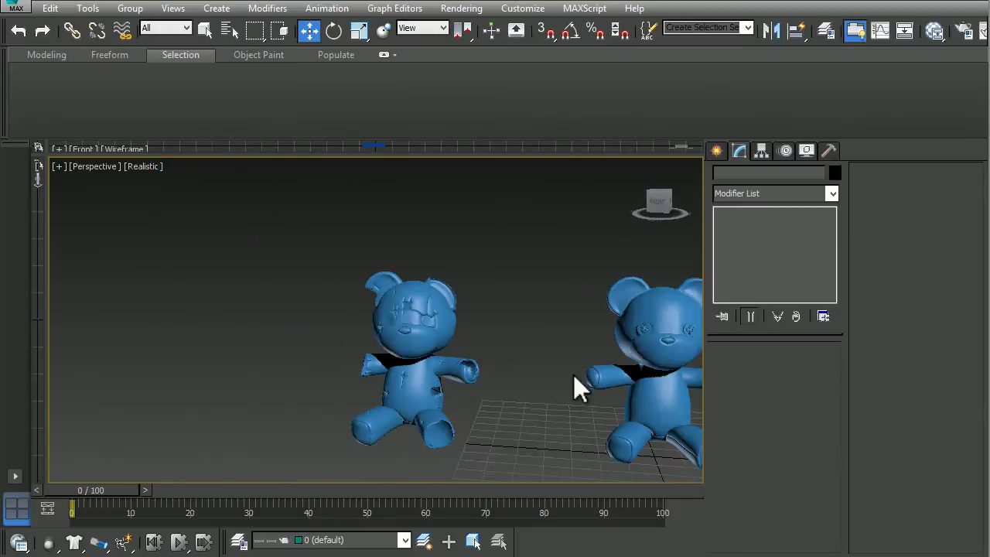
left_click(573, 374)
key("z")
scroll(585, 327, "down", 3)
scroll(581, 420, "up", 5)
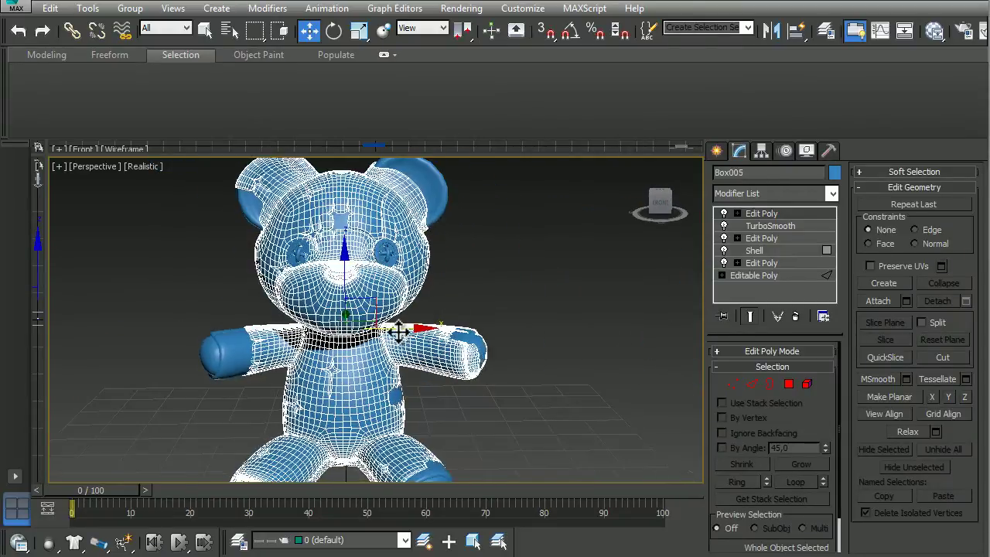
left_click(497, 398)
scroll(392, 343, "down", 5)
left_click(392, 342)
Frame Box006 and delete its top TurboSmooth modifier.
key("z")
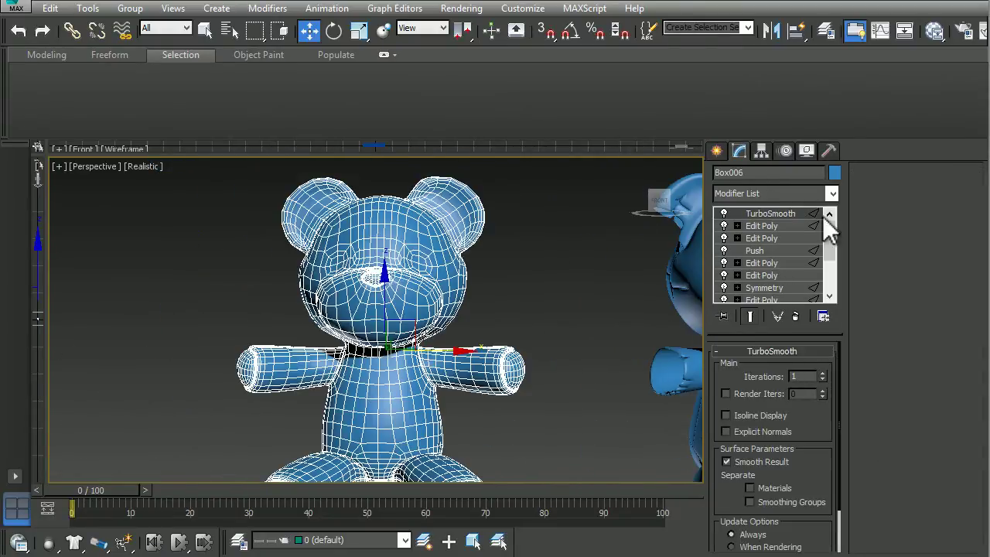
right_click(749, 213)
left_click(789, 239)
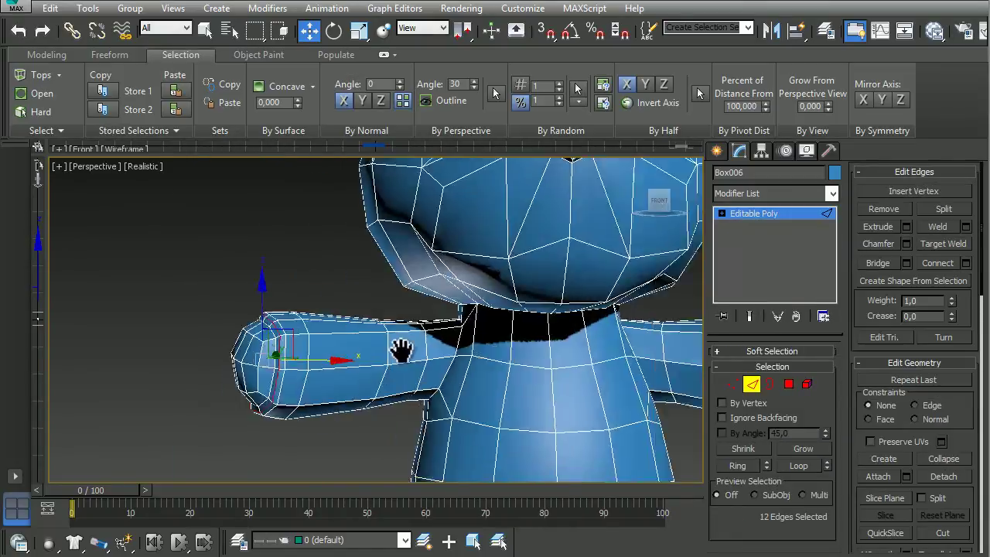
middle_click_drag(402, 347, 481, 325)
scroll(490, 347, "up", 4)
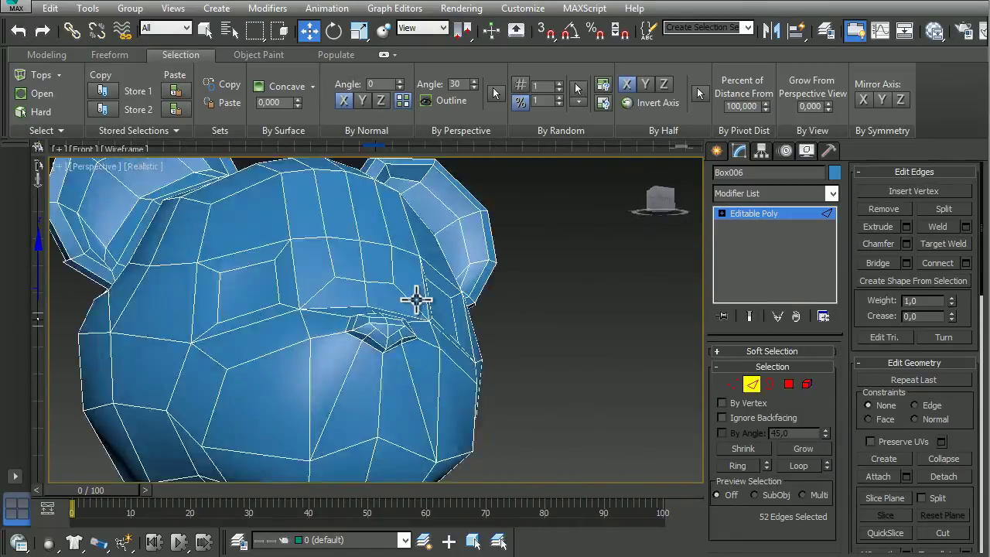
right_click(529, 325)
left_click(514, 318)
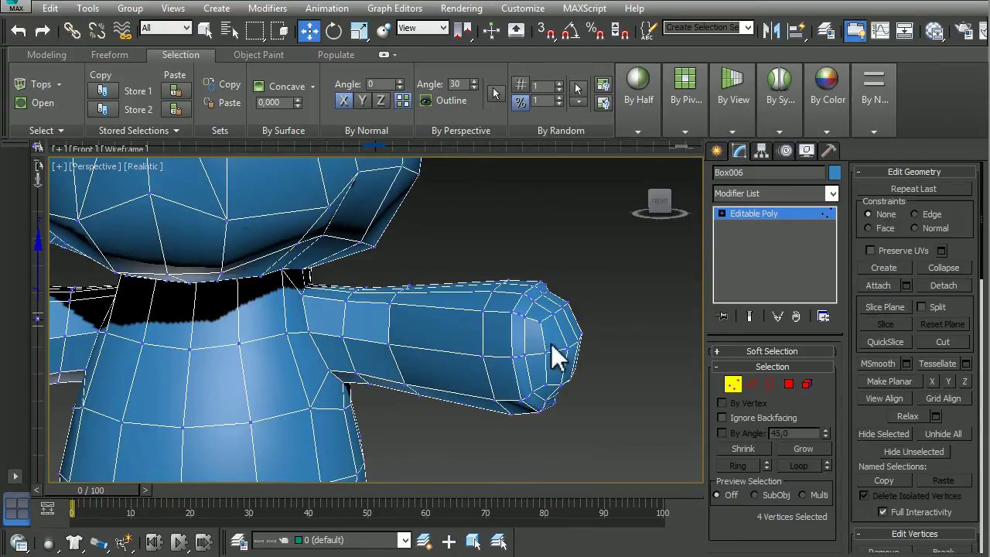
left_click(751, 384)
scroll(420, 283, "down", 5)
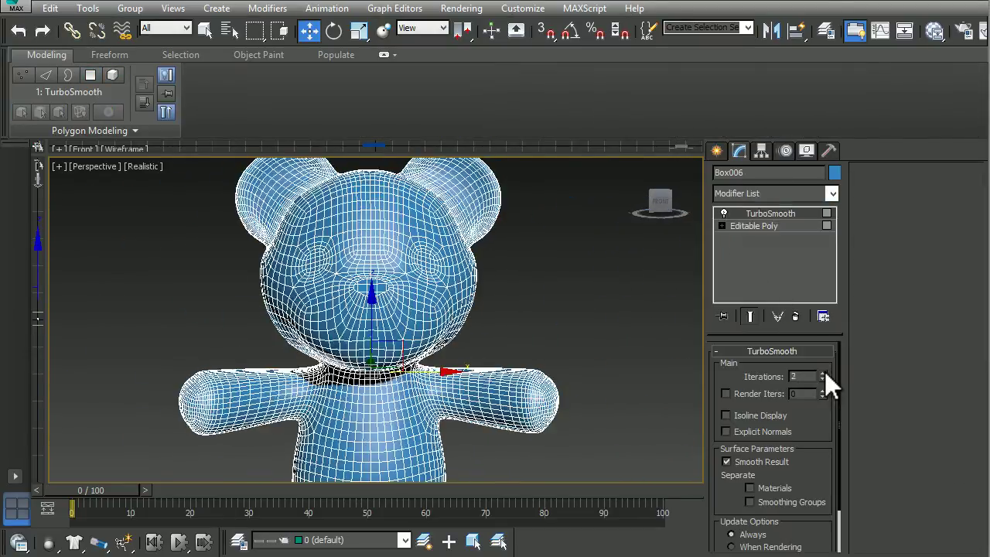
Add a Noise modifier and drag its scale down to about 9.86.
left_click(757, 193)
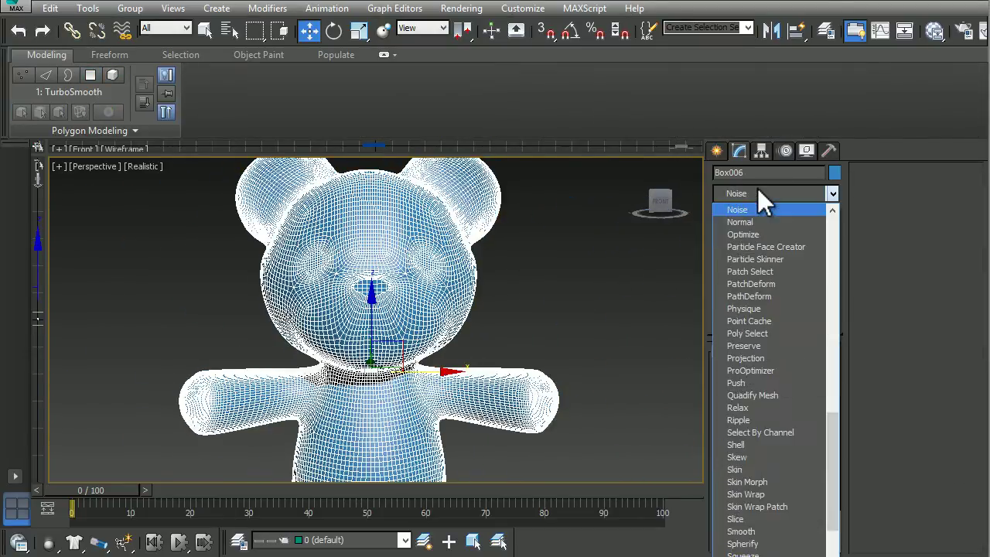
left_click(757, 209)
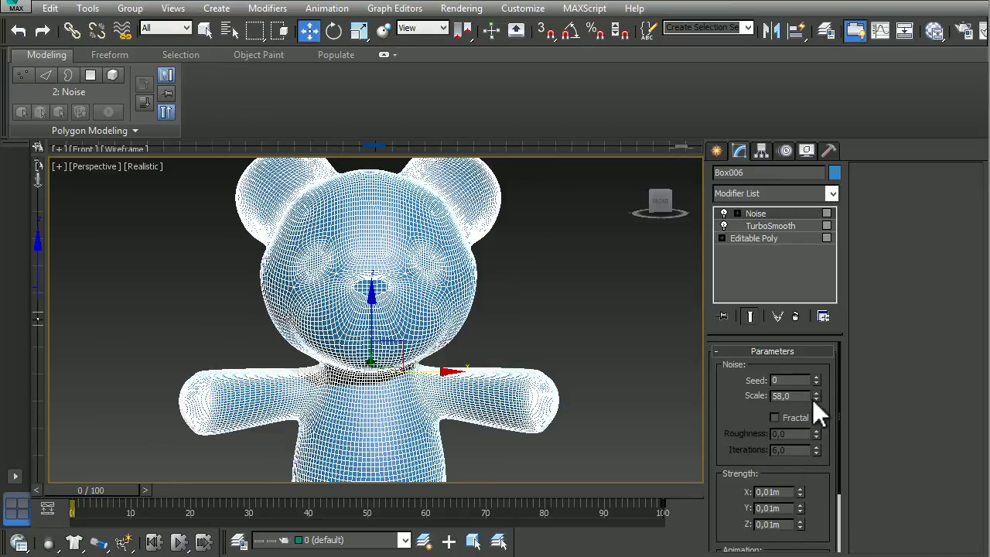
left_click_drag(815, 395, 814, 461)
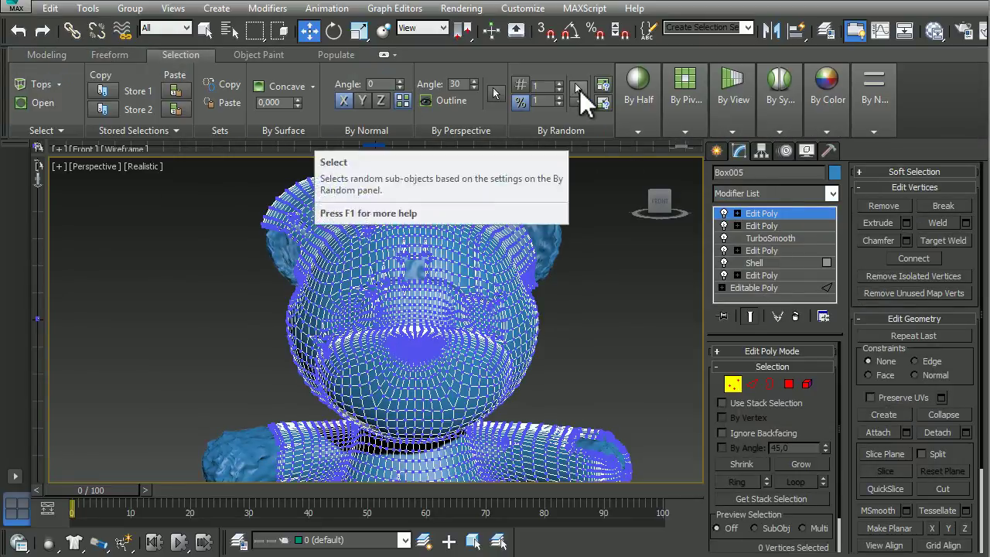
Add a Spherify modifier to Box005's stack.
middle_click_drag(548, 342, 539, 265)
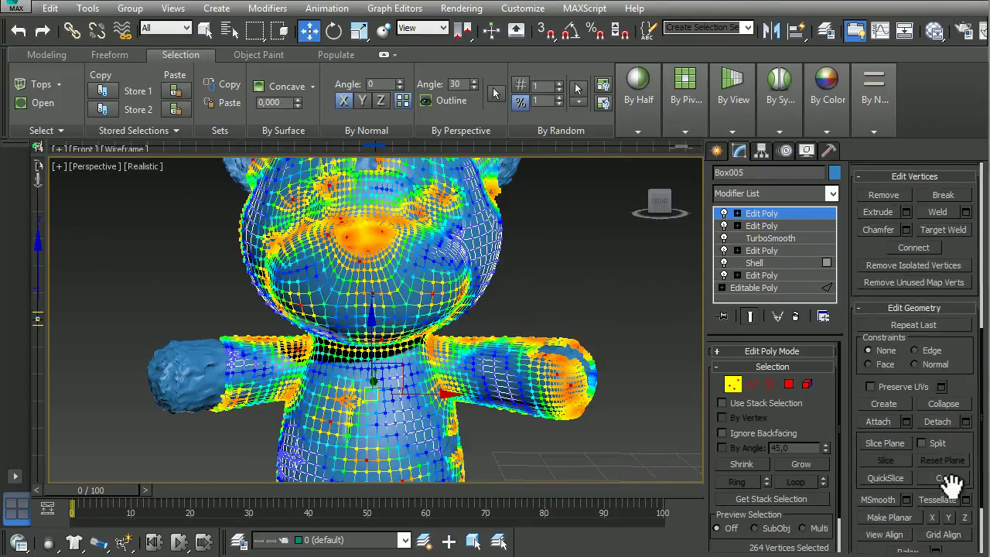
left_click_drag(950, 483, 950, 414)
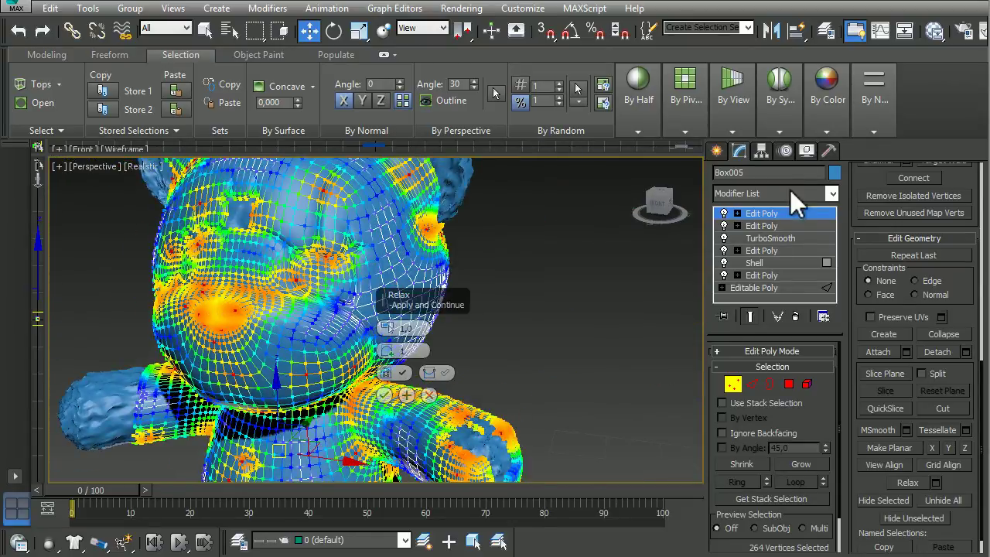
left_click(770, 193)
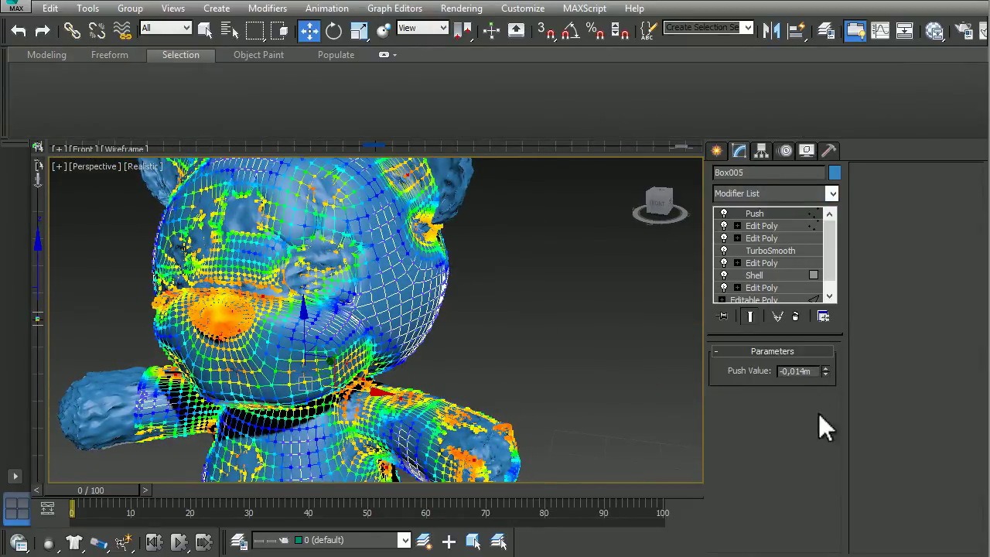
left_click(779, 192)
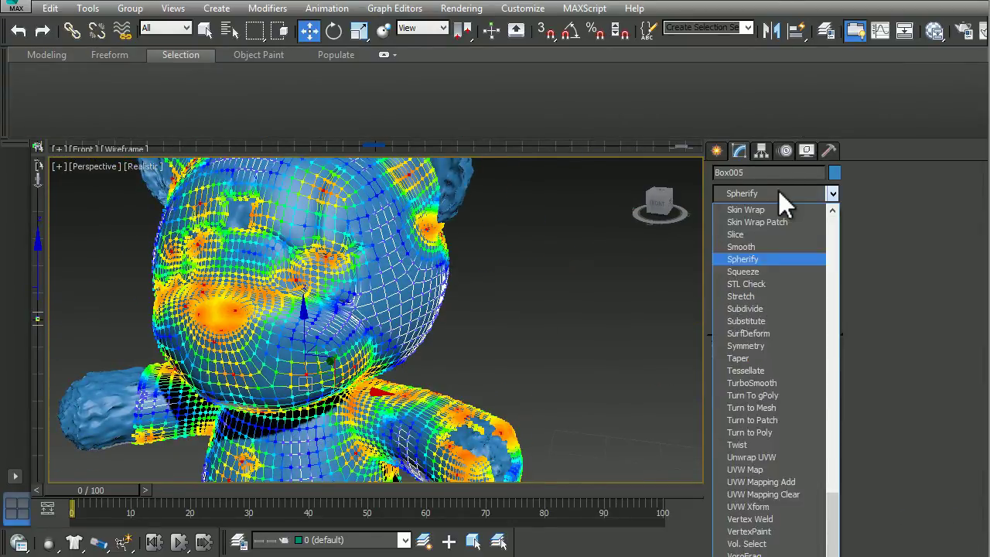
key("Return")
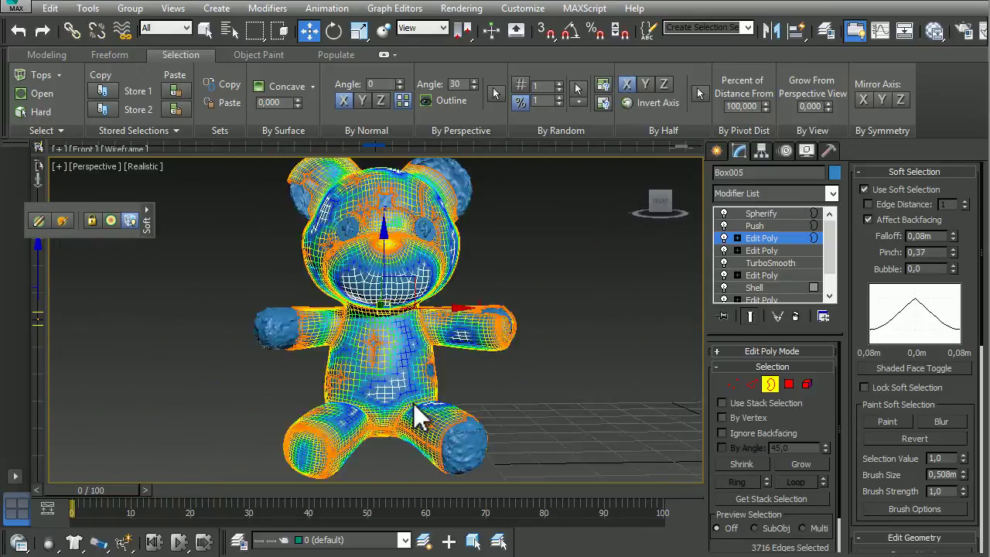
Turn off soft selection and switch to vertex editing.
left_click(865, 189)
key("z")
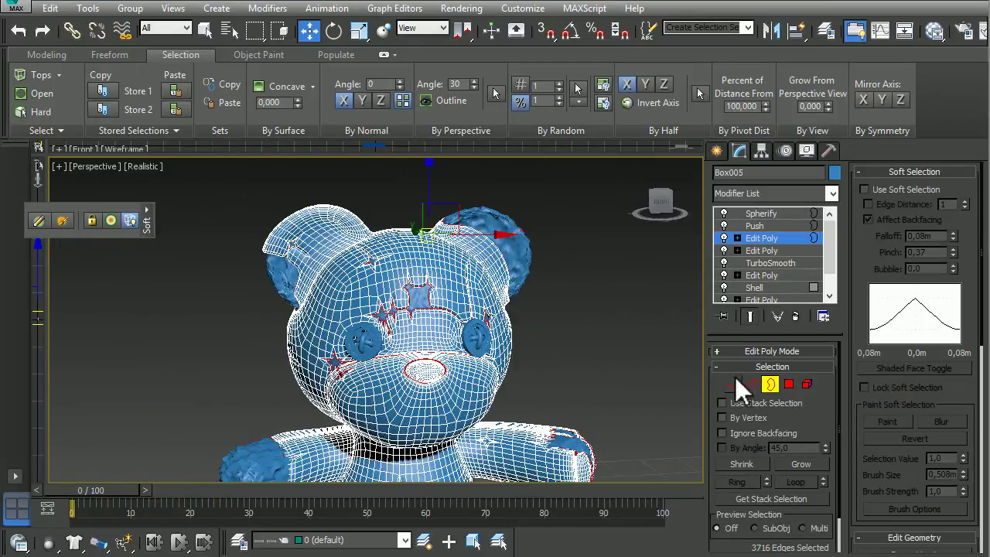
key("1")
scroll(426, 338, "up", 5)
scroll(446, 332, "up", 3)
scroll(445, 332, "down", 4)
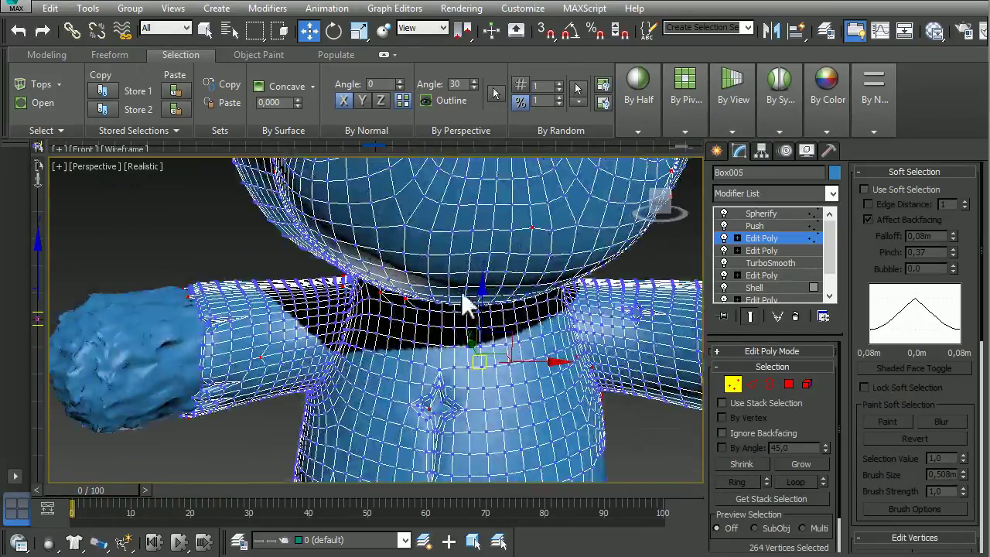
scroll(468, 299, "down", 4)
Add a Noise modifier and lower its scale from 100 to about 1.9.
left_click(865, 189)
left_click(775, 192)
key("n")
key("Return")
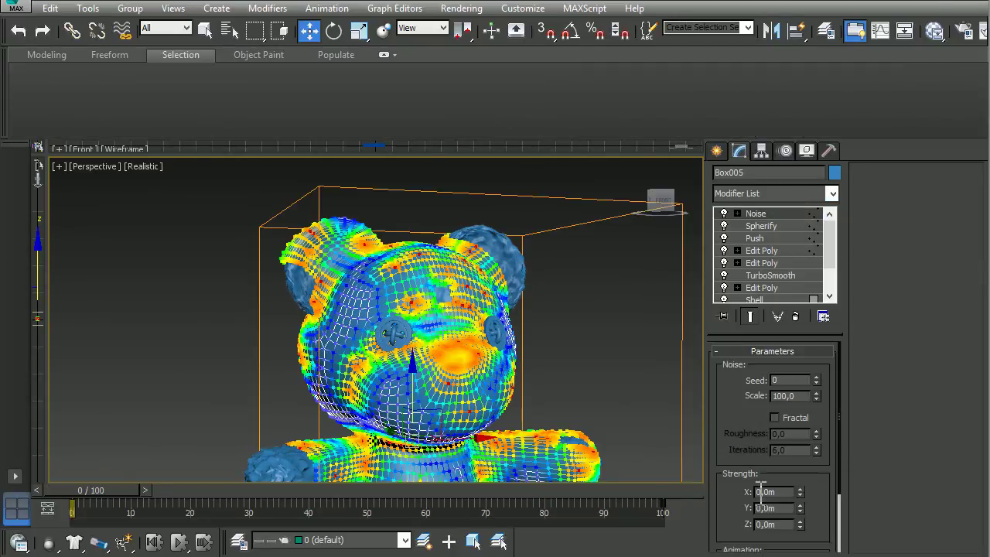
left_click_drag(816, 397, 817, 404)
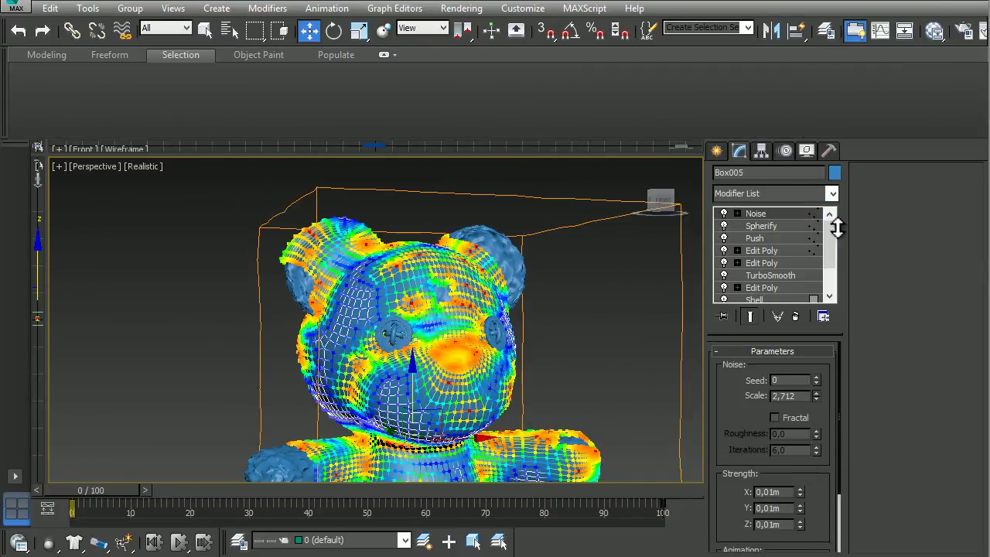
left_click_drag(837, 228, 826, 410)
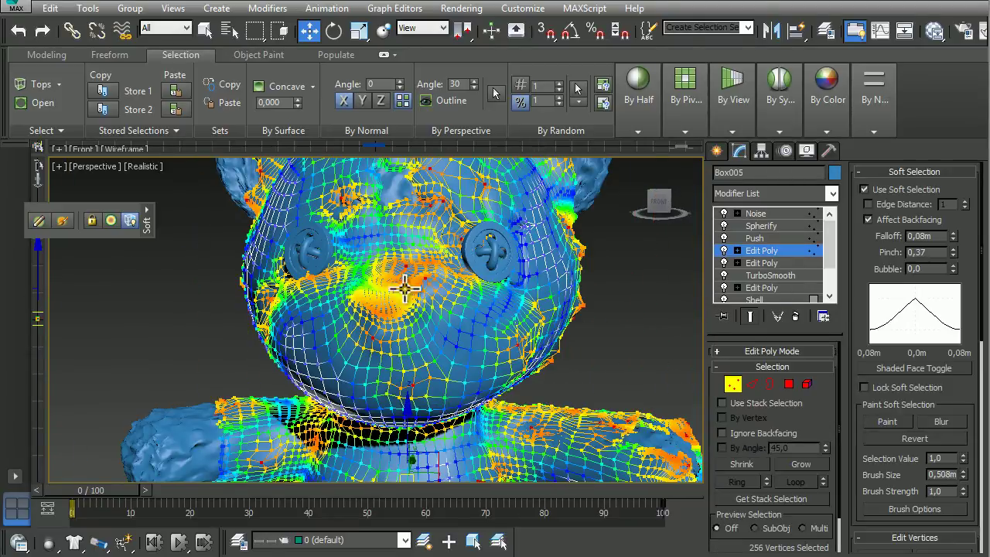
Orbit to a side view of the bear's head.
mouse_move(405, 288)
middle_mouse_down("alt")
mouse_move(547, 312)
mouse_move(482, 294)
mouse_move(471, 311)
mouse_move(634, 343)
middle_mouse_up("alt")
scroll(539, 330, "down", 3)
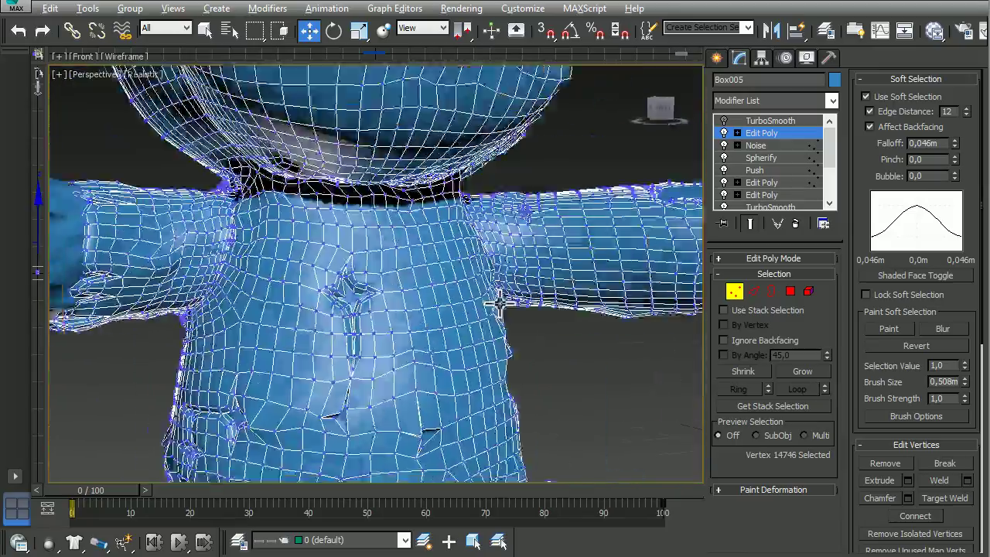
Split the selected face and body edges into tears and pull their vertices apart.
left_click(753, 292)
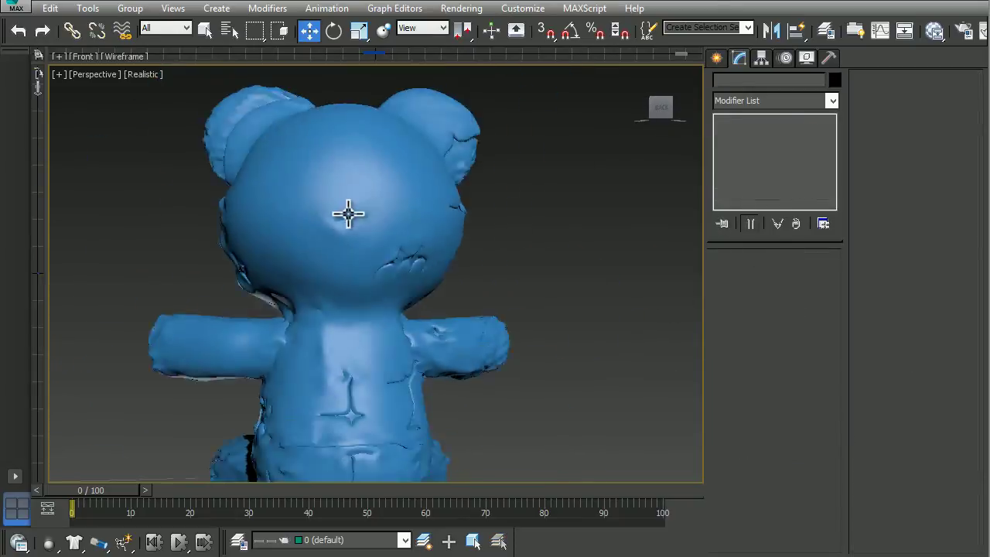
left_click(733, 291)
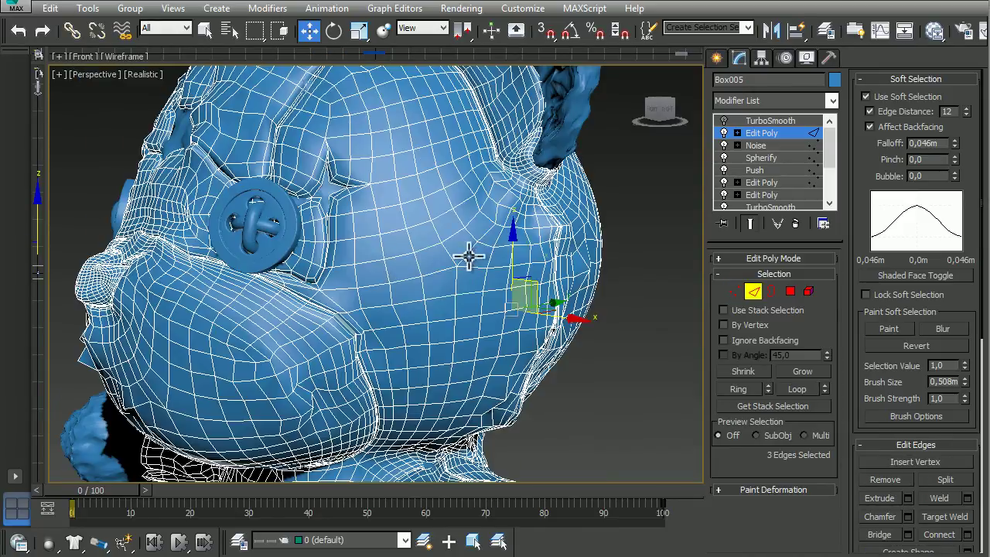
right_click(442, 372)
left_click(430, 371)
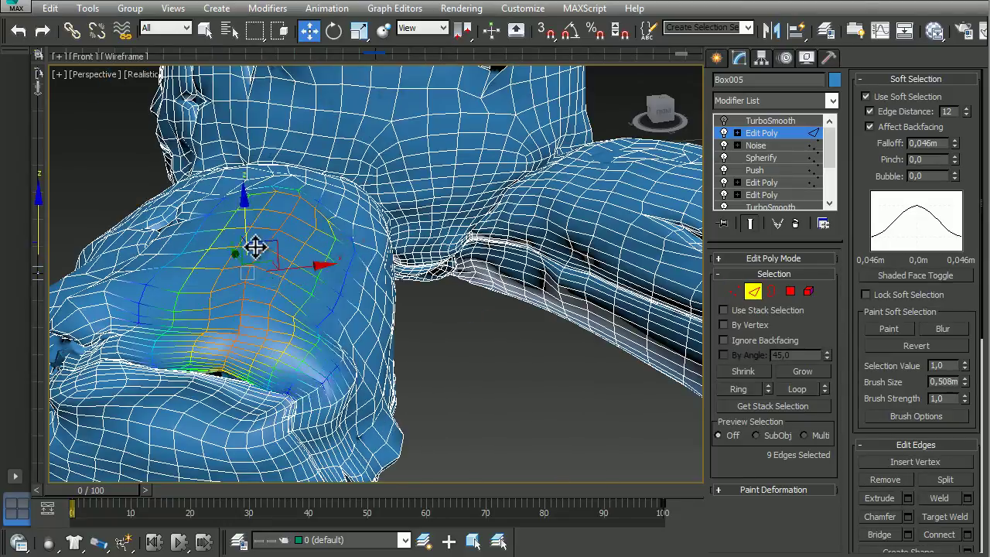
scroll(917, 534, "down", 5)
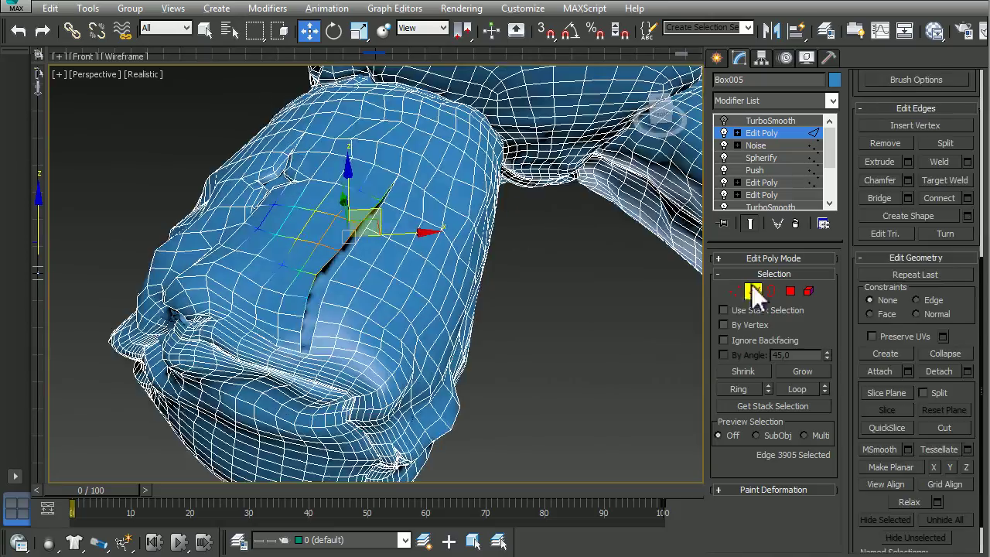
left_click(734, 290)
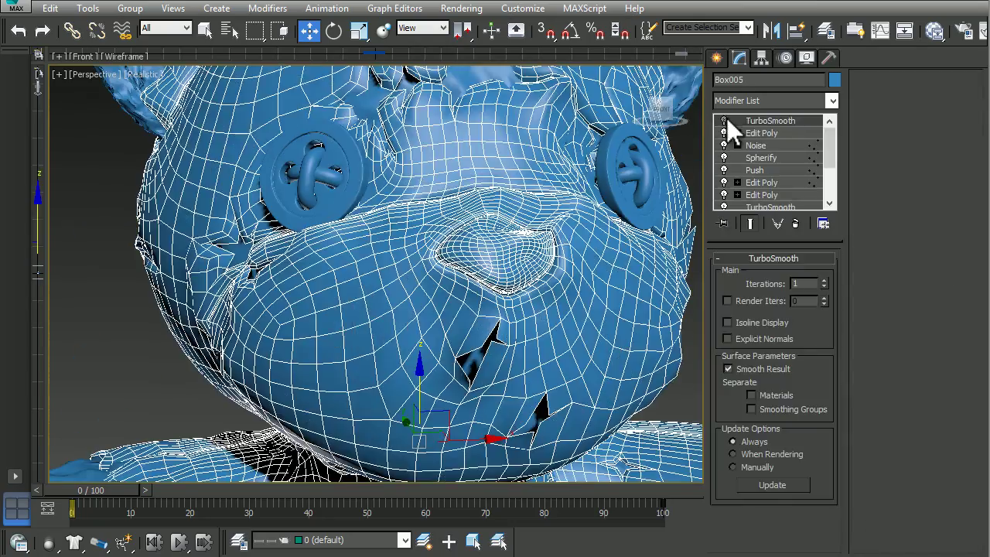
Add a Shell modifier (0.002m inner, 0.005m outer) with an Edit Poly above it.
left_click(774, 100)
left_click(761, 167)
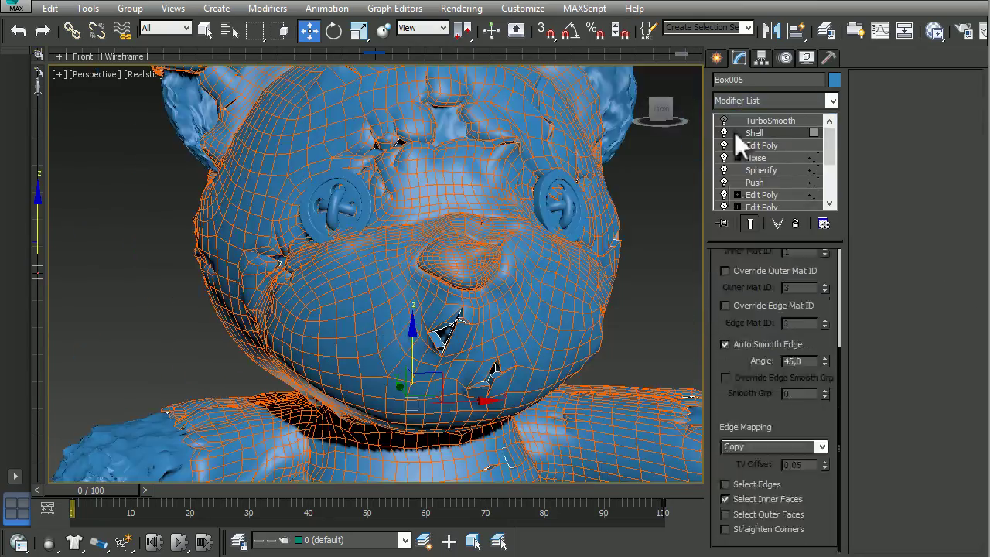
left_click(731, 101)
left_click(762, 155)
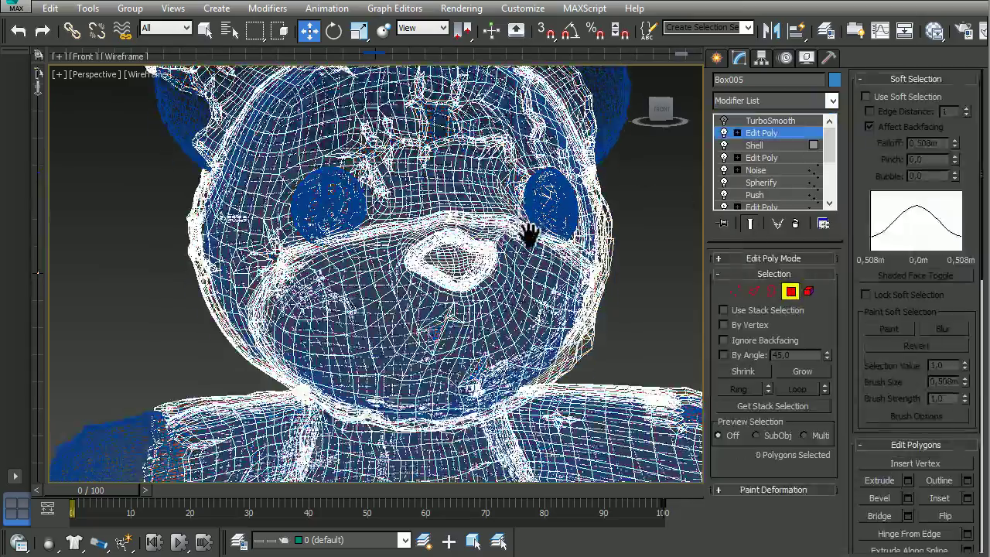
left_click(731, 121)
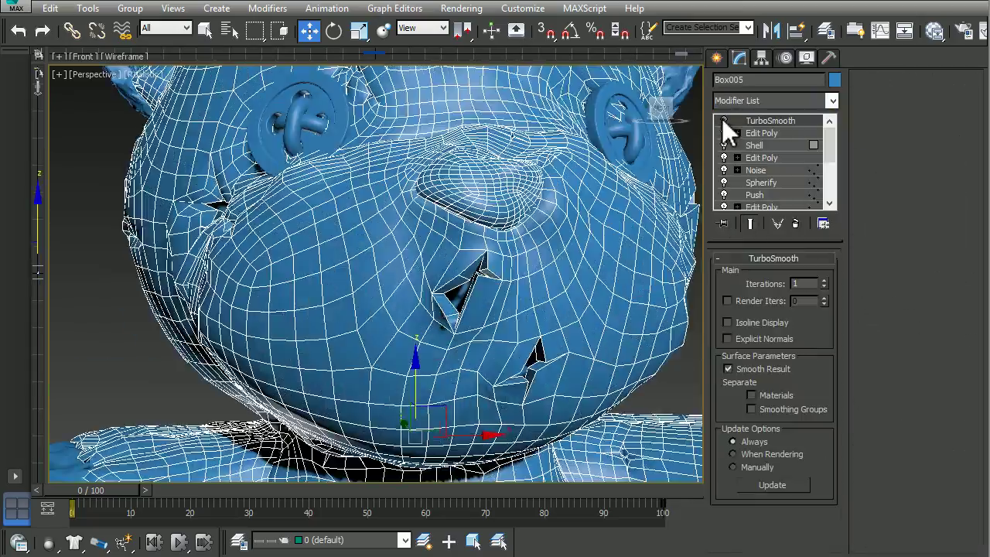
left_click(754, 145)
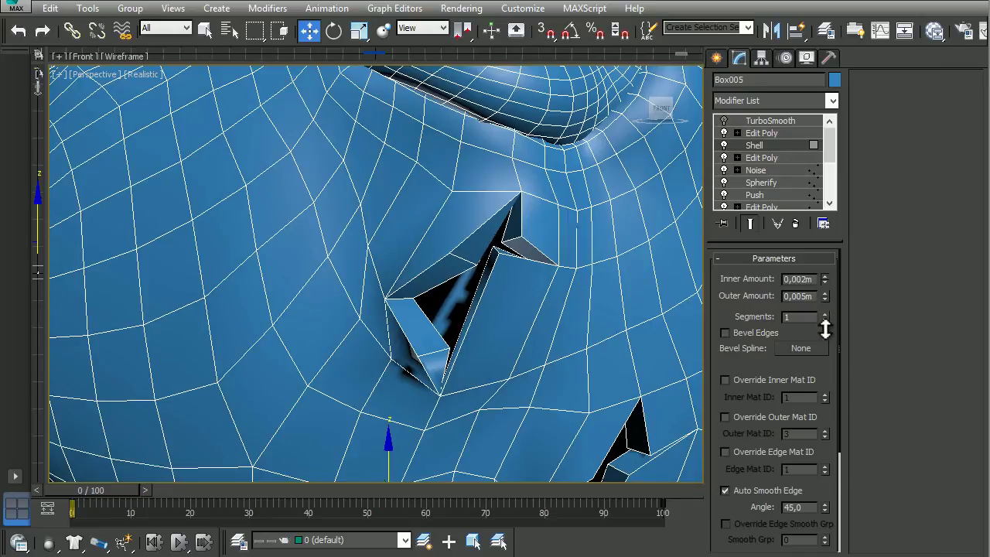
scroll(506, 287, "down", 5)
mouse_move(464, 289)
middle_mouse_down("alt")
mouse_move(391, 309)
mouse_move(592, 276)
mouse_move(395, 320)
middle_mouse_up("alt")
scroll(422, 228, "up", 3)
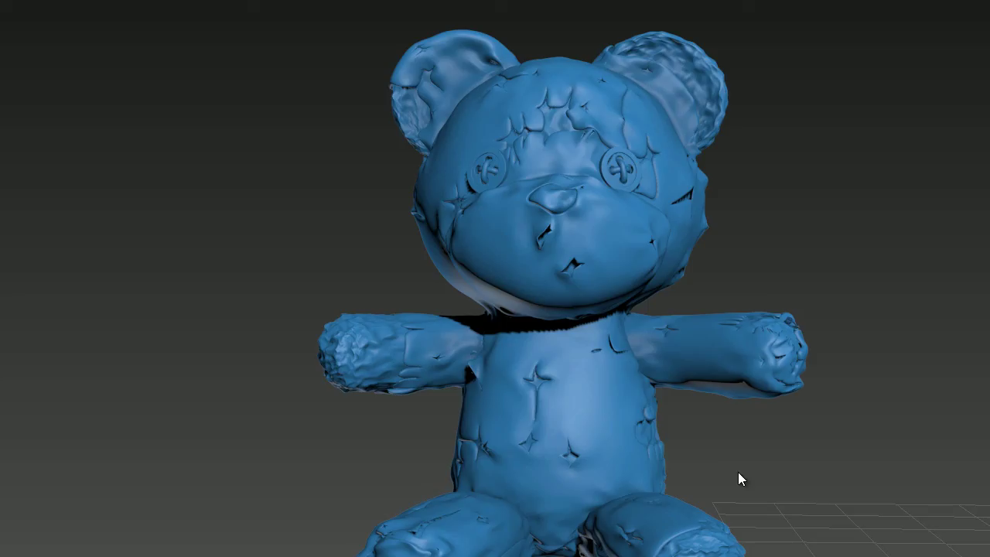
Select the distressed teddy and hide the other bear with Hide Unselected.
mouse_move(738, 480)
middle_mouse_down("alt")
mouse_move(562, 376)
mouse_move(539, 398)
mouse_move(425, 391)
mouse_move(477, 278)
mouse_move(403, 273)
middle_mouse_up("alt")
left_click(473, 247)
right_click(472, 244)
scroll(363, 224, "down", 5)
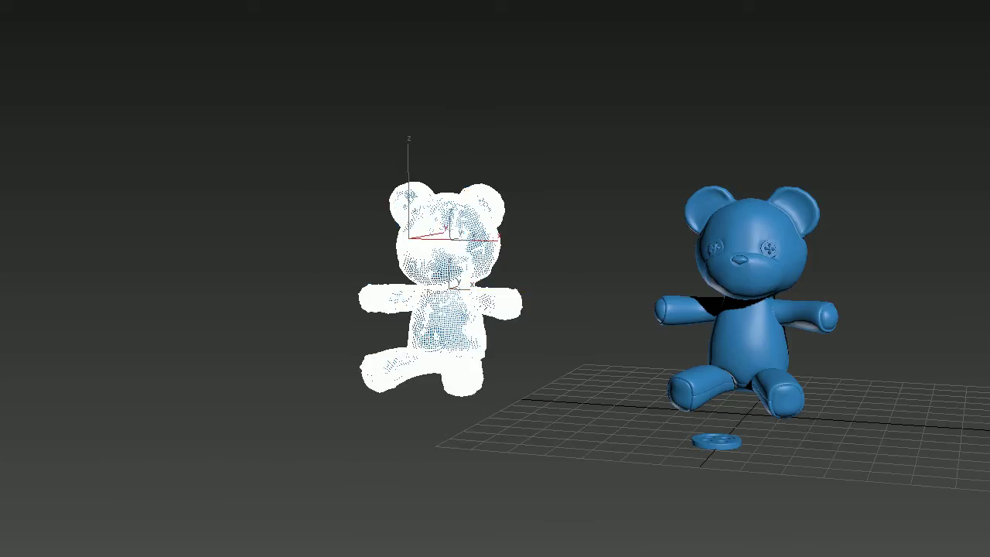
right_click(418, 245)
left_click(518, 190)
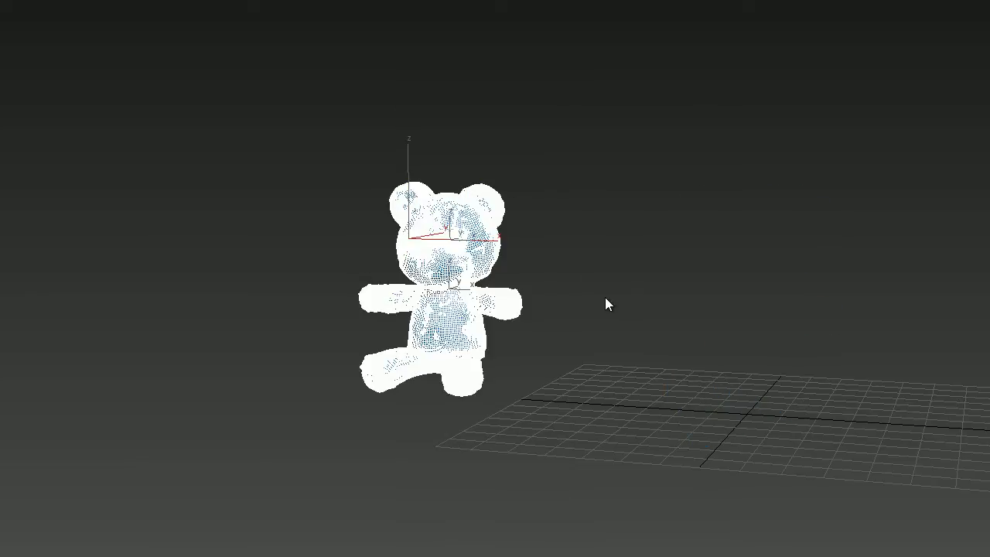
scroll(447, 289, "up", 2)
scroll(446, 289, "up", 2)
scroll(446, 289, "up", 3)
Deselect the teddy and orbit around to view its face head-on.
middle_click_drag(446, 290, 428, 283, "alt")
left_click(805, 372)
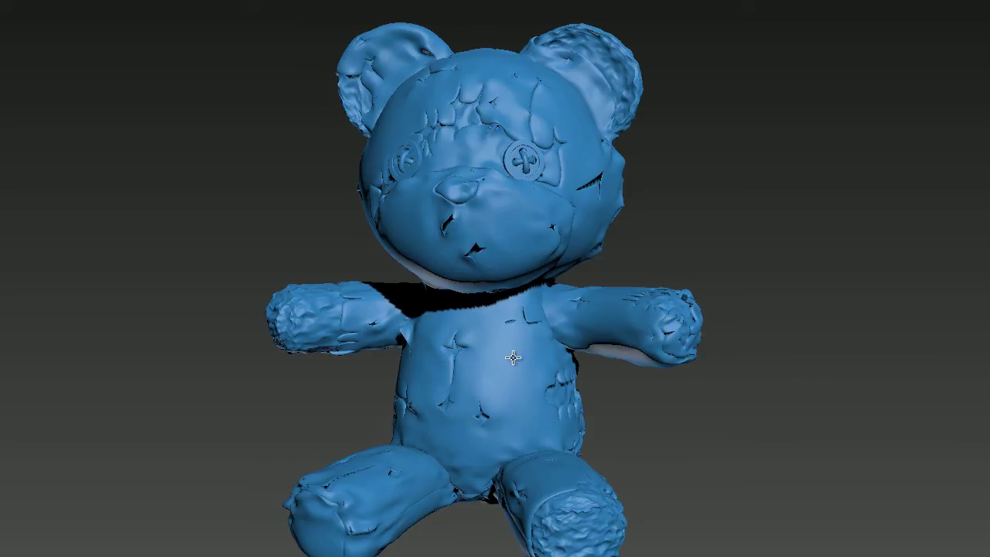
mouse_move(513, 354)
middle_mouse_down("alt")
mouse_move(575, 335)
mouse_move(725, 348)
mouse_move(513, 353)
middle_mouse_up("alt")
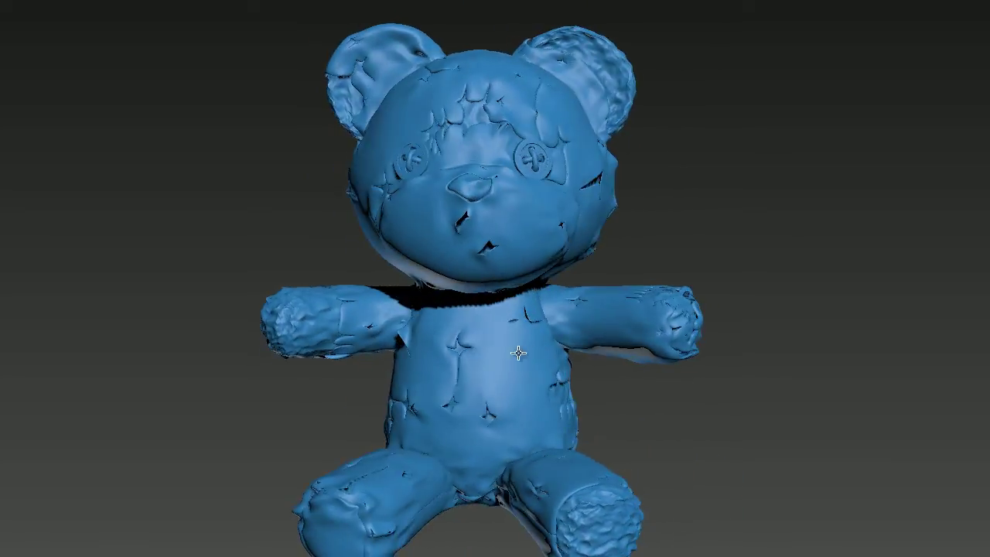
scroll(314, 147, "down", 3)
scroll(506, 316, "up", 5)
mouse_move(506, 317)
middle_mouse_down("alt")
mouse_move(464, 286)
mouse_move(423, 159)
middle_mouse_up("alt")
scroll(457, 275, "up", 4)
scroll(447, 263, "up", 3)
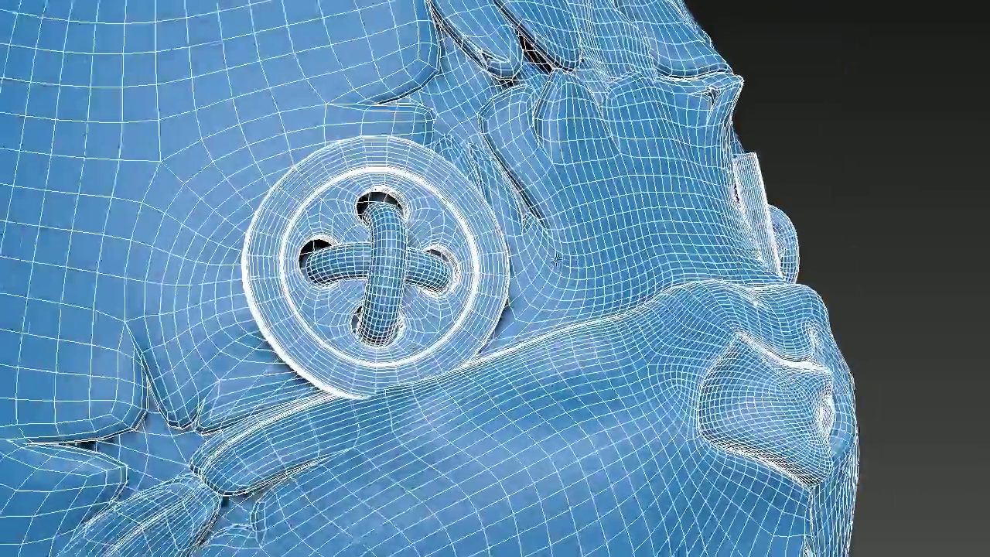
scroll(422, 159, "down", 3)
scroll(582, 359, "down", 3)
middle_click_drag(582, 358, 533, 263, "alt")
scroll(534, 263, "down", 3)
scroll(526, 250, "down", 3)
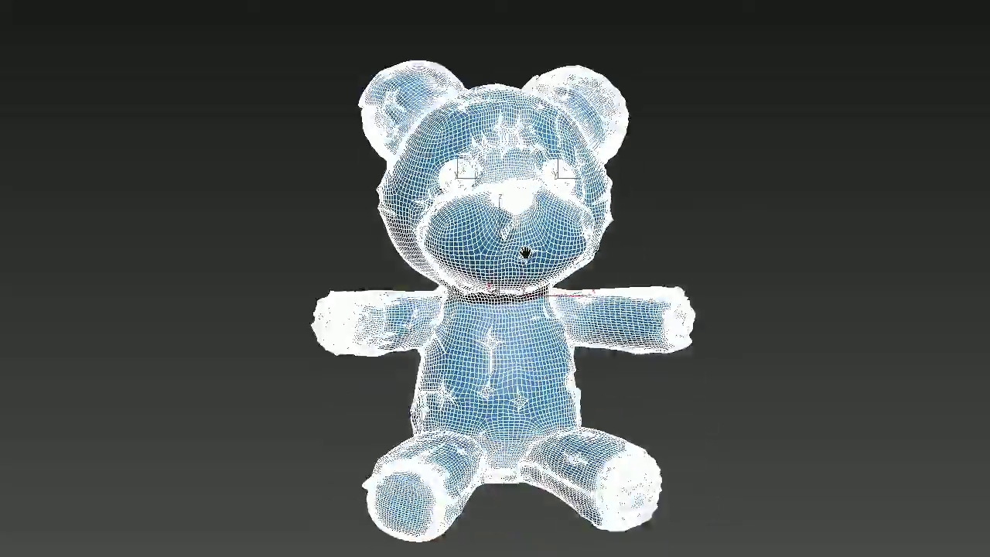
Turn off edged faces with F4 and orbit from the bear's side to its front.
key("F4")
scroll(496, 341, "up", 4)
scroll(496, 341, "down", 4)
middle_click_drag(503, 336, 918, 336, "alt")
mouse_move(756, 315)
middle_mouse_down("alt")
mouse_move(767, 325)
mouse_move(835, 318)
middle_mouse_up("alt")
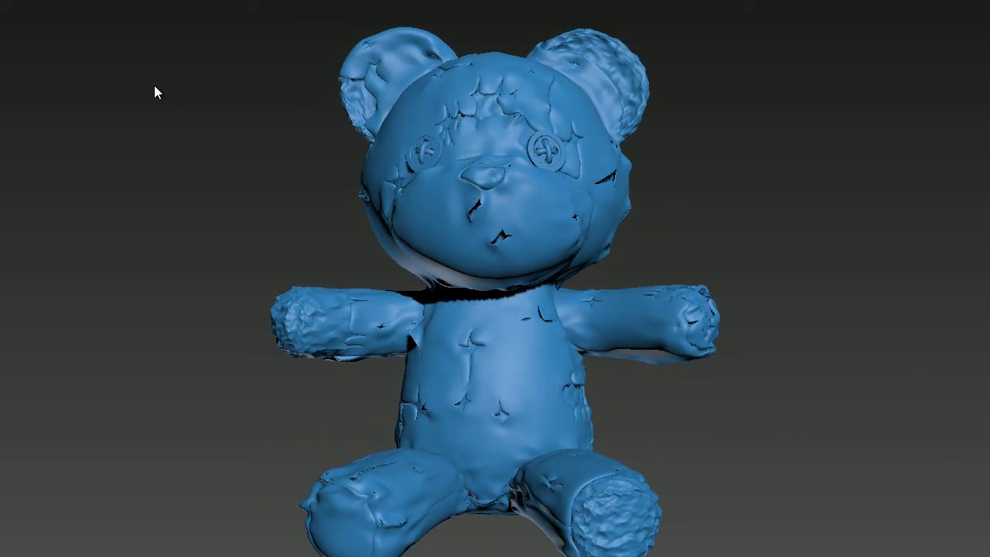
mouse_move(178, 117)
middle_mouse_down()
mouse_move(191, 131)
mouse_move(189, 118)
middle_mouse_up()
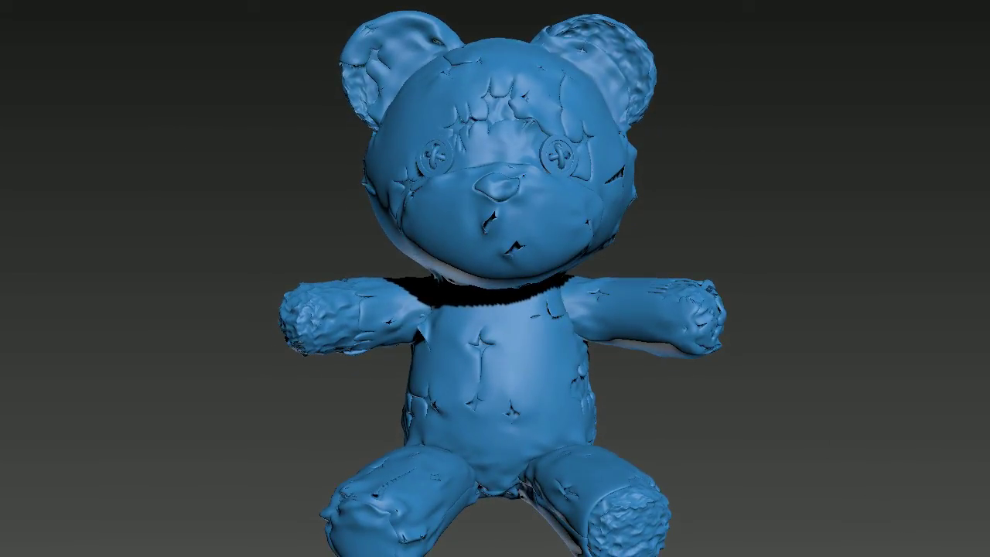